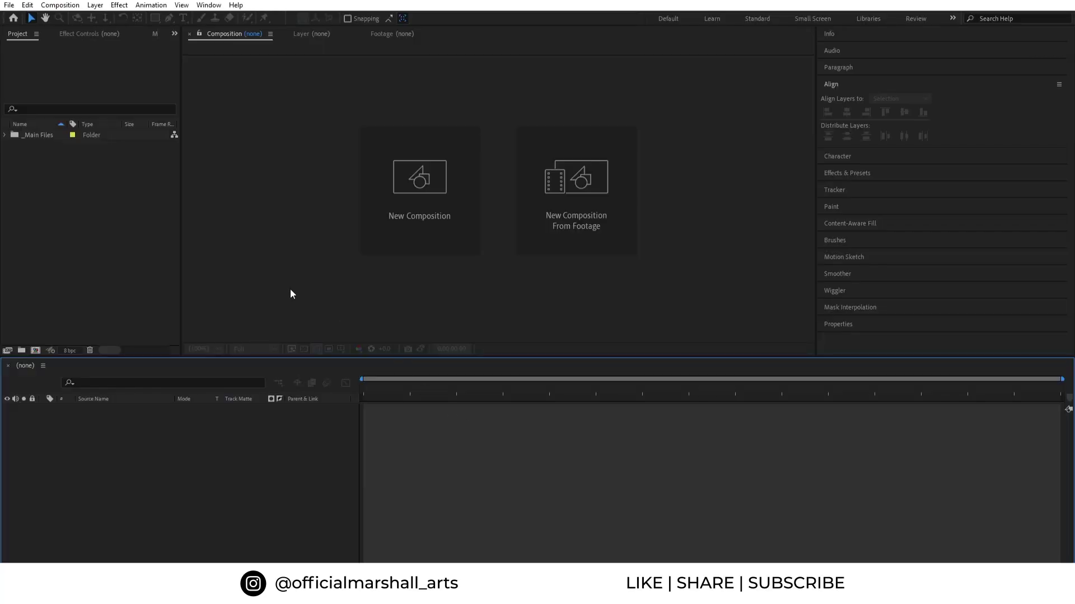
Step: Create 'Main Comp' at 1920×1080, 24 fps with a 0:00:05 duration
click(36, 351)
drag(256, 230, 463, 146)
text(Main Comp)
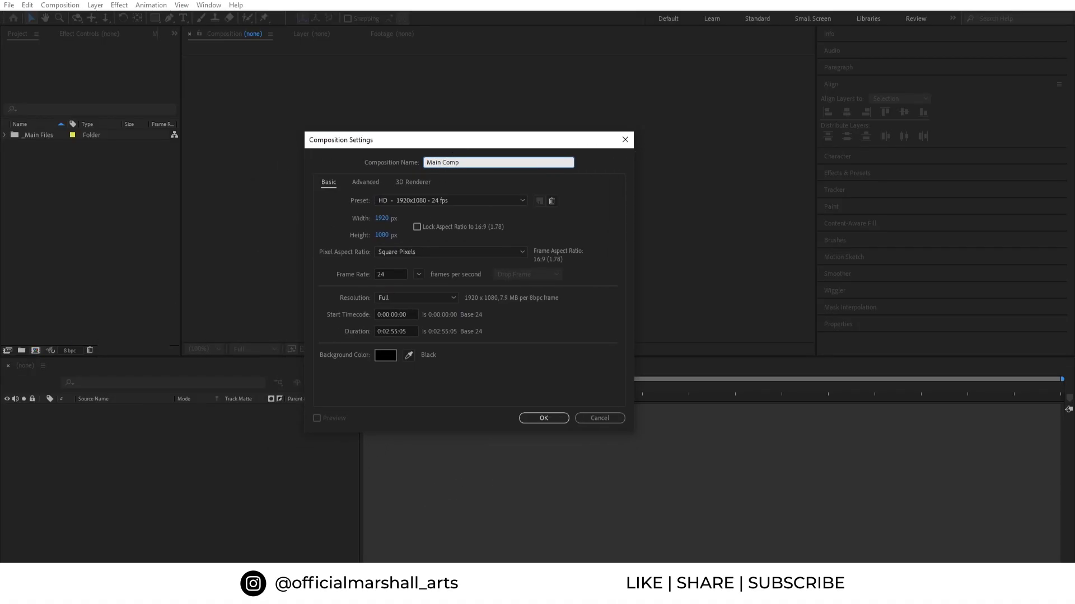
click(386, 331)
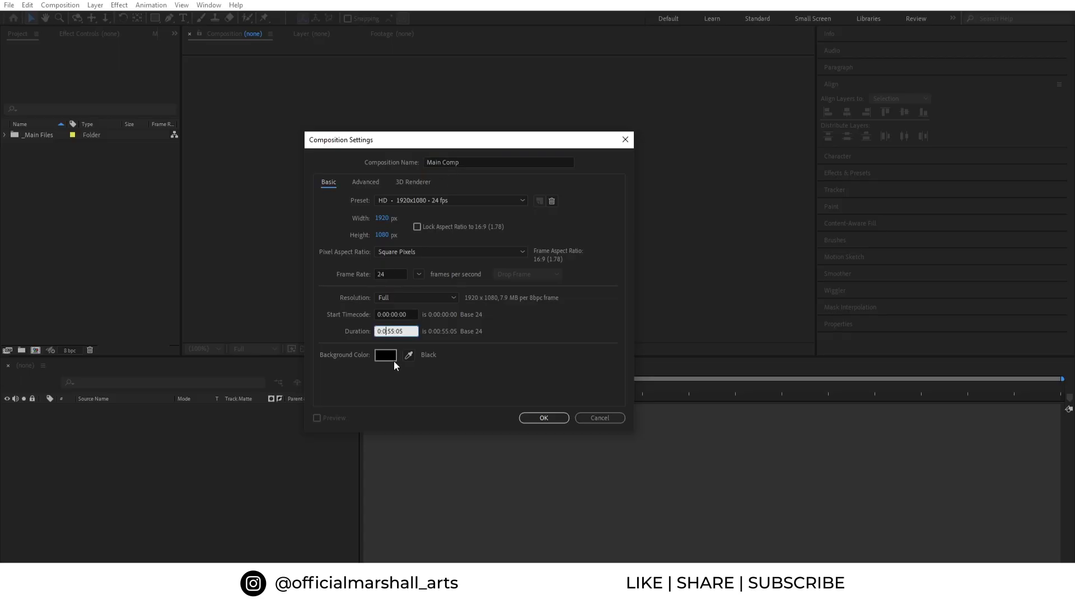
key(BackSpace)
text(0)
click(544, 418)
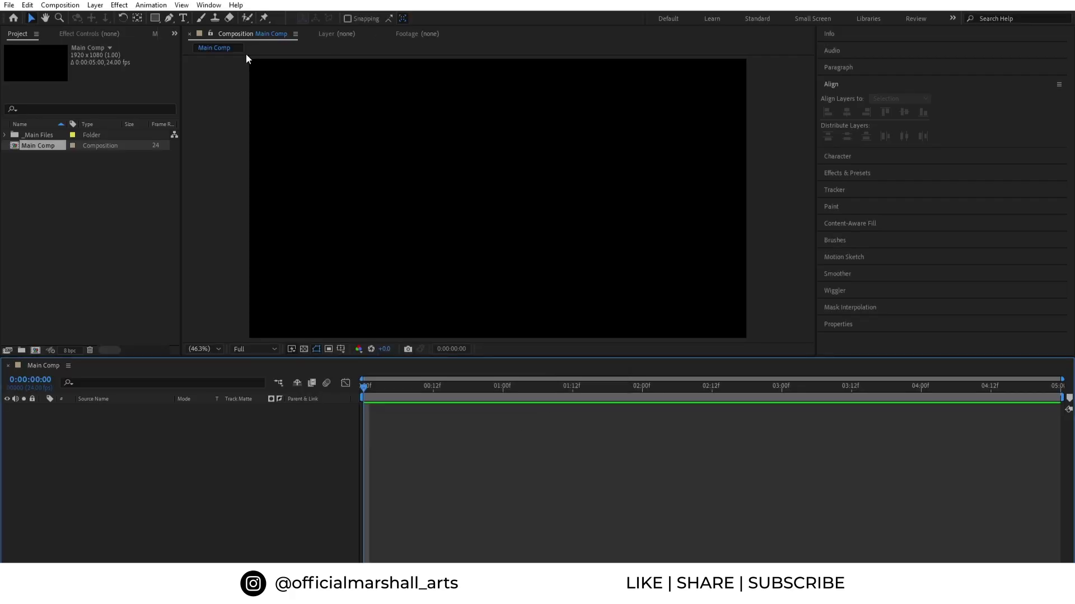
Step: With the Type tool, set the font to Monument Extended Ultrabold at 80 px
click(182, 19)
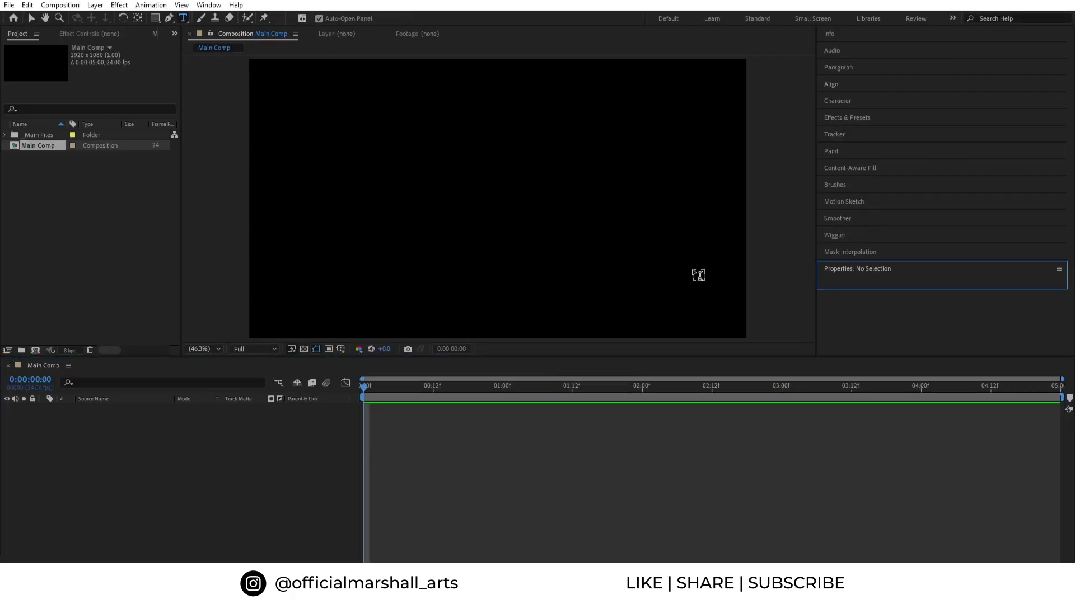
click(835, 101)
click(863, 118)
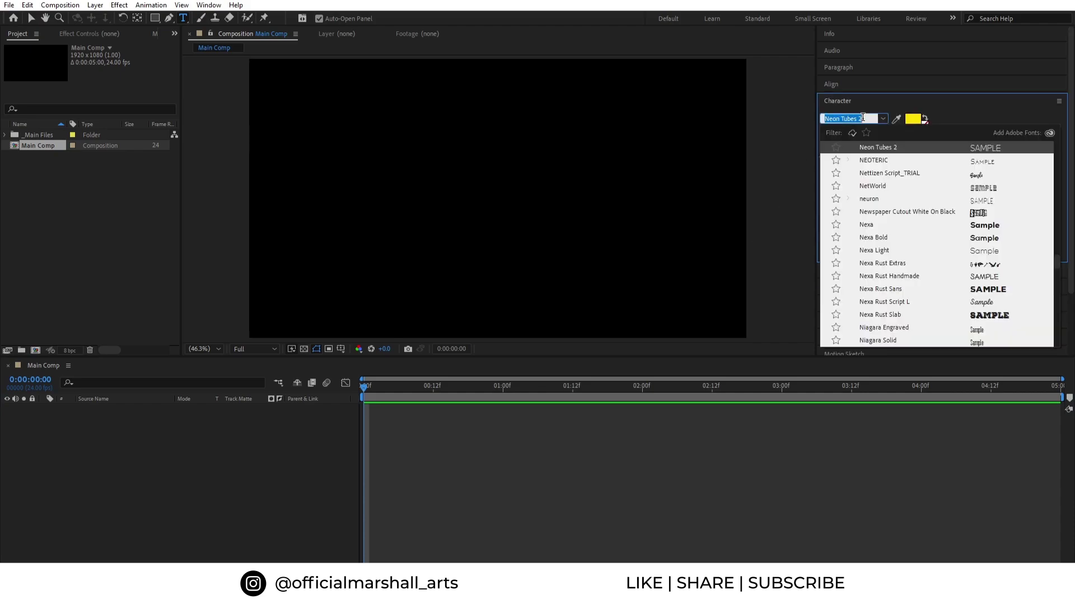
text(monume)
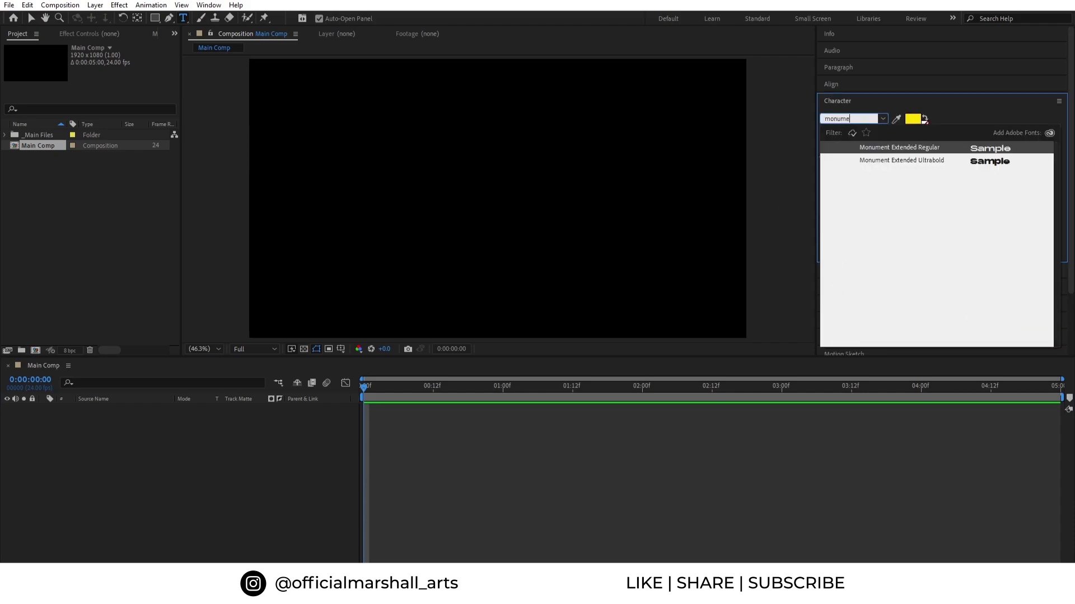
click(906, 161)
click(838, 147)
text(80)
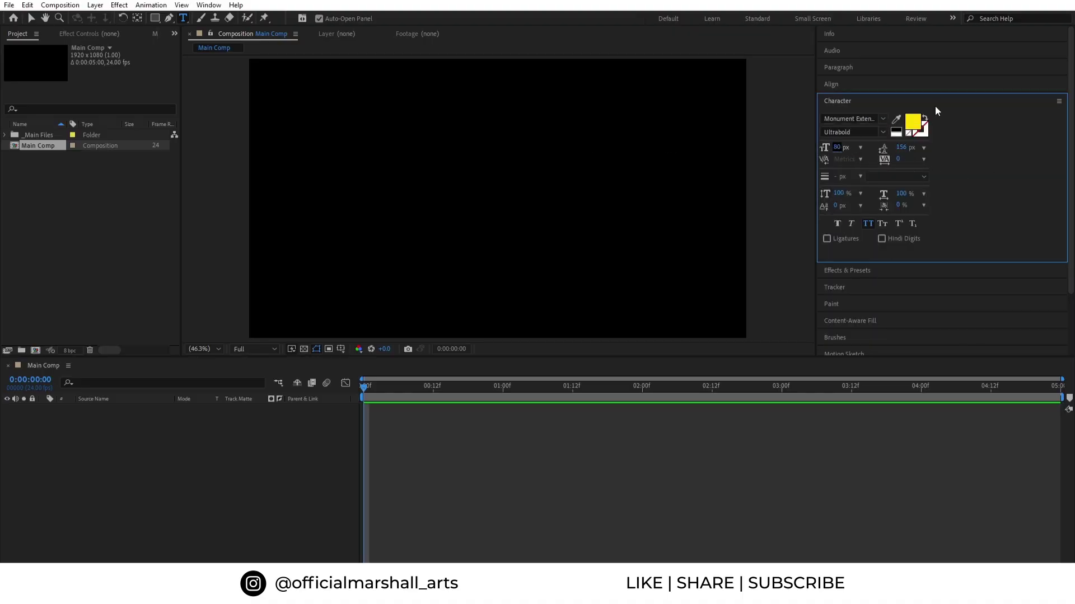
Step: Make the text fill white and start a text layer in the comp
click(913, 125)
click(19, 315)
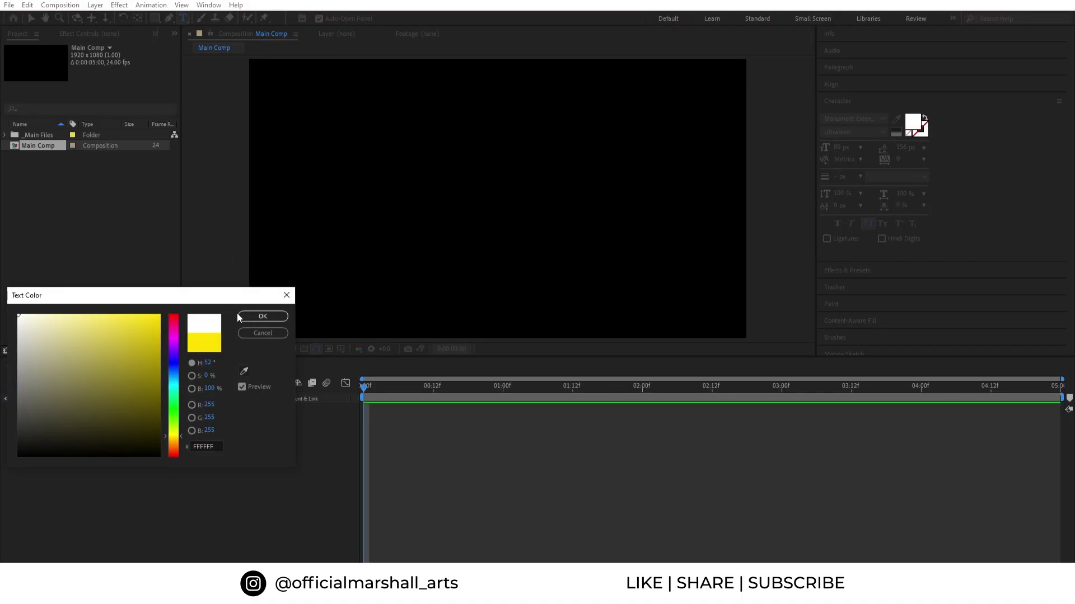
click(241, 317)
click(460, 188)
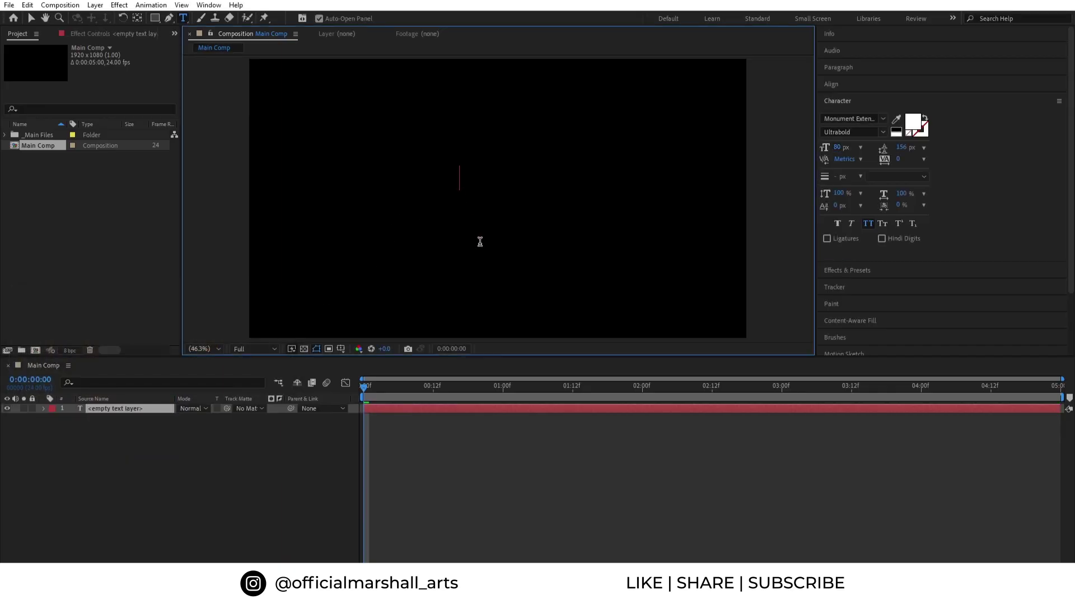
Step: Type the two-line title 'CONCRETE' / 'TEXT EFFECT', correcting the misspelling
text(CONCTR)
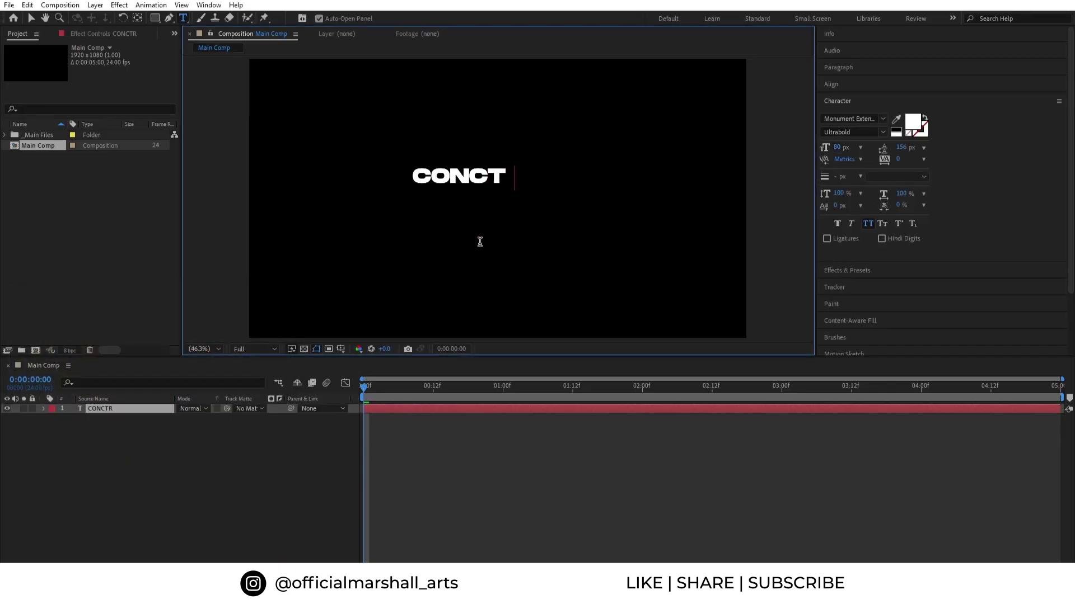
text(ETE)
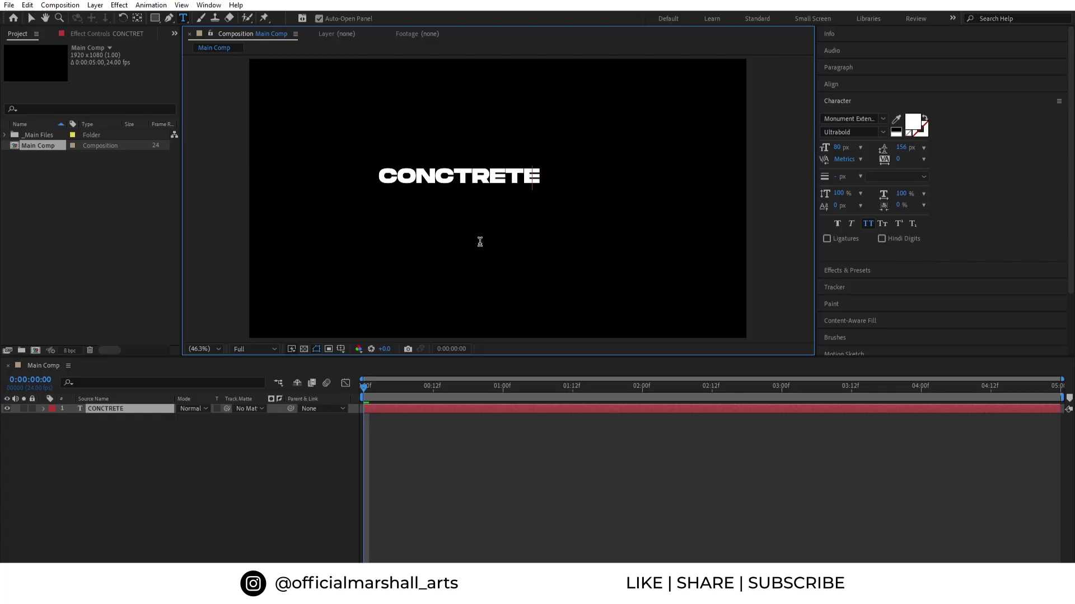
key(BackSpace)
key(BackSpace)
key(BackSpace)
key(BackSpace)
key(BackSpace)
key(BackSpace)
key(BackSpace)
text(NCRETE)
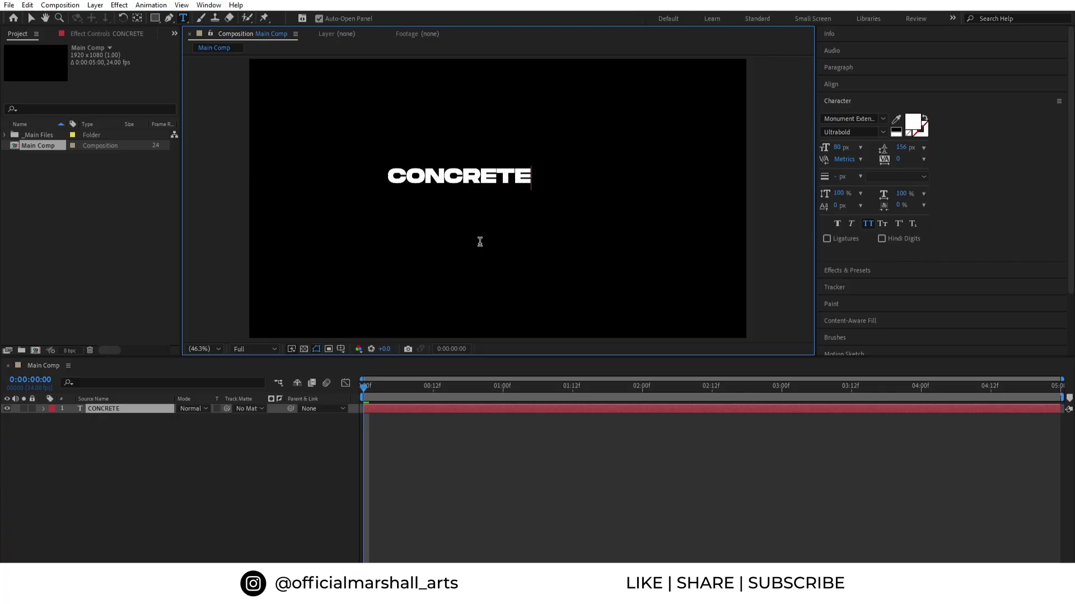
key(Return)
text(TEXT EFFECT)
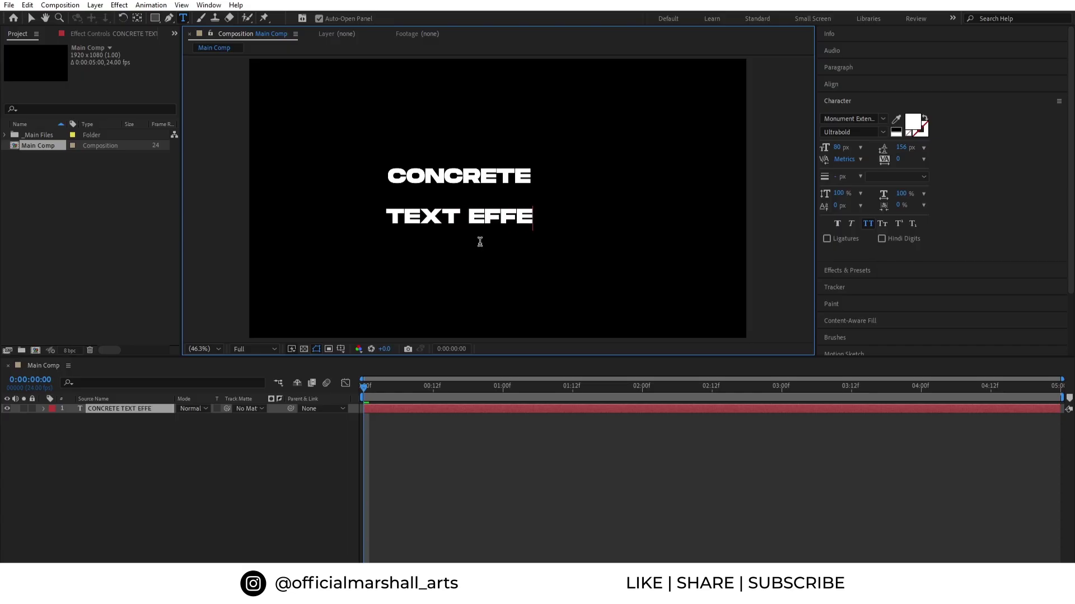
click(469, 409)
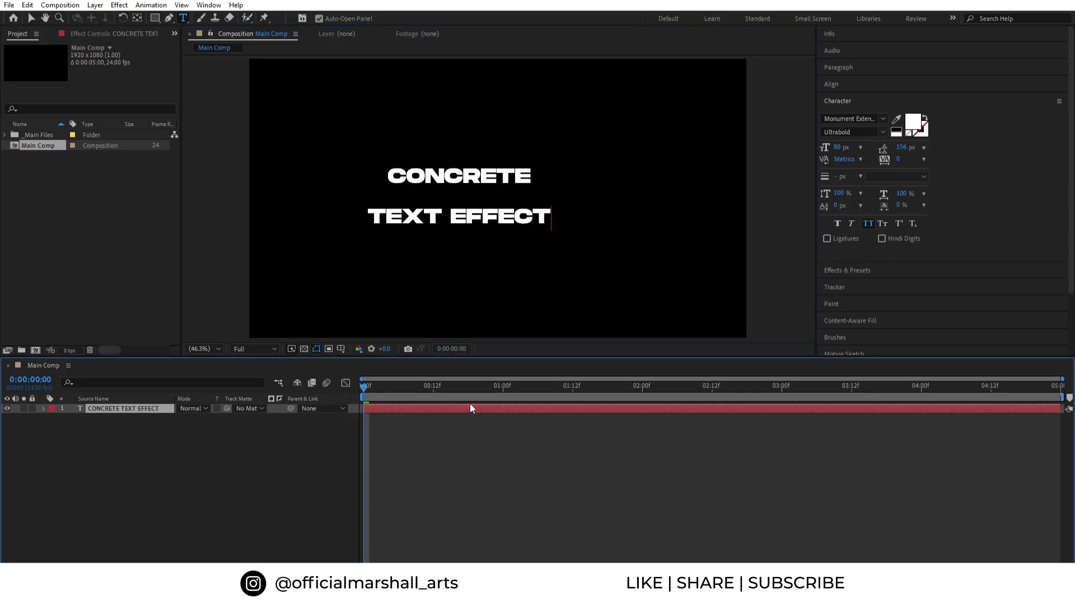
Step: Enlarge the title to 149 px and centre it horizontally and vertically
drag(837, 147, 891, 149)
click(840, 83)
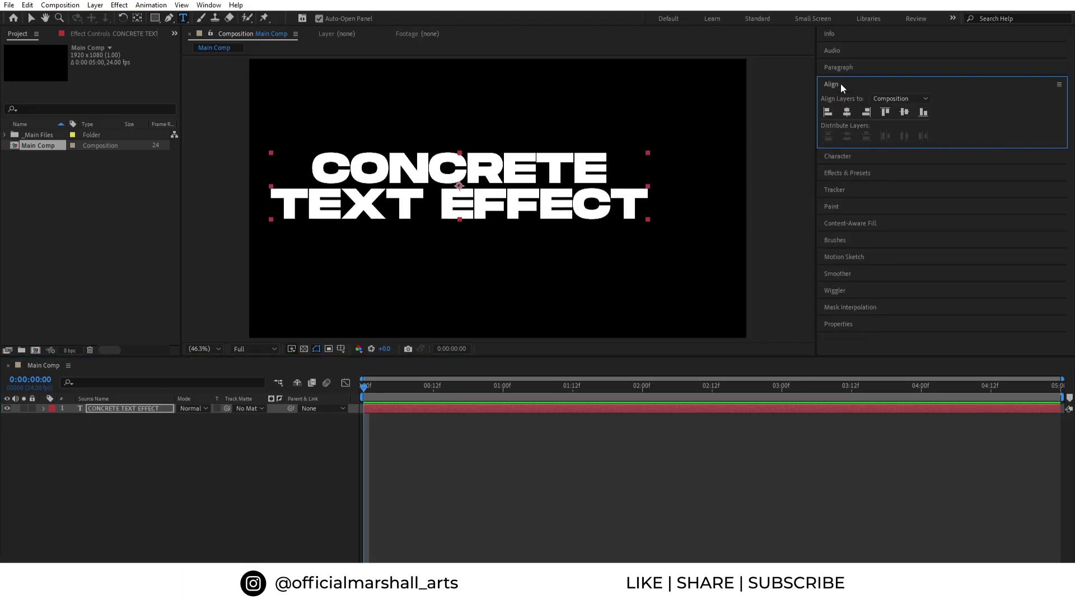
click(846, 112)
click(902, 112)
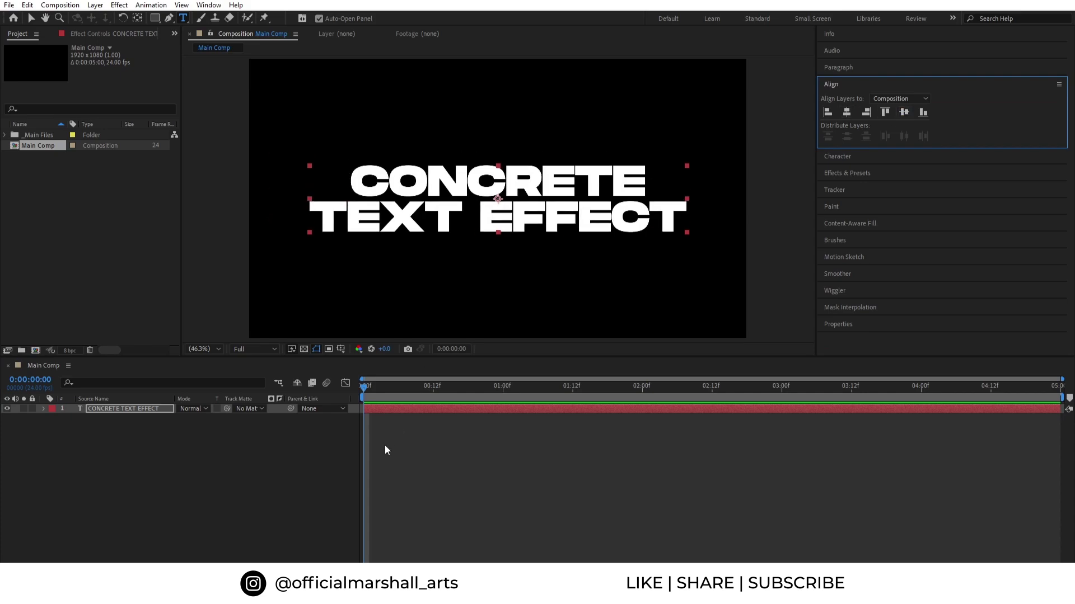
click(401, 442)
click(136, 412)
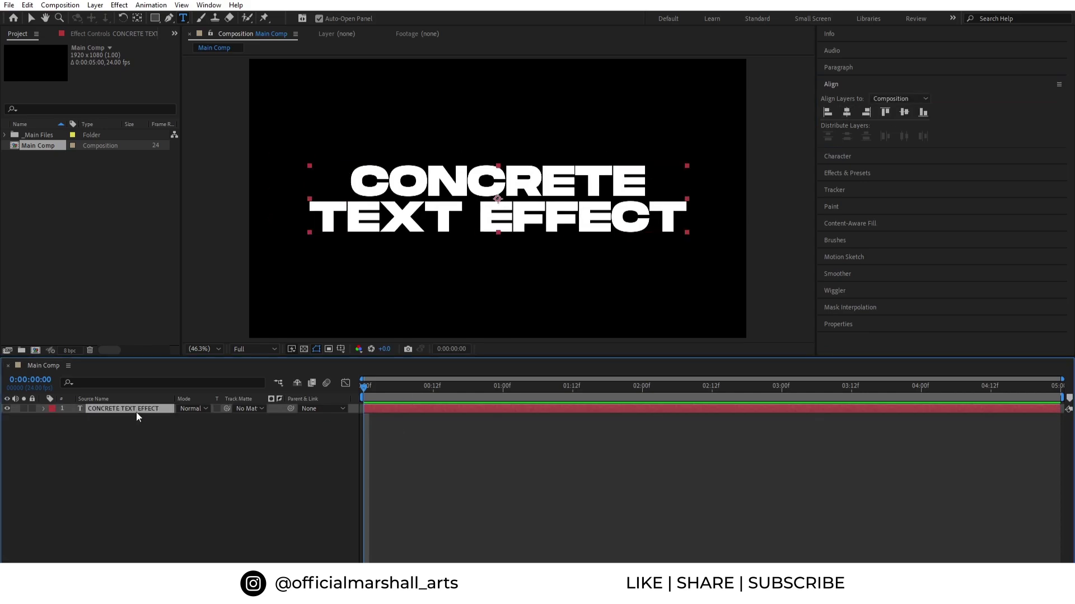
Step: Pre-compose the CONCRETE TEXT EFFECT layer into a composition named 'Text Comp'
right_click(136, 412)
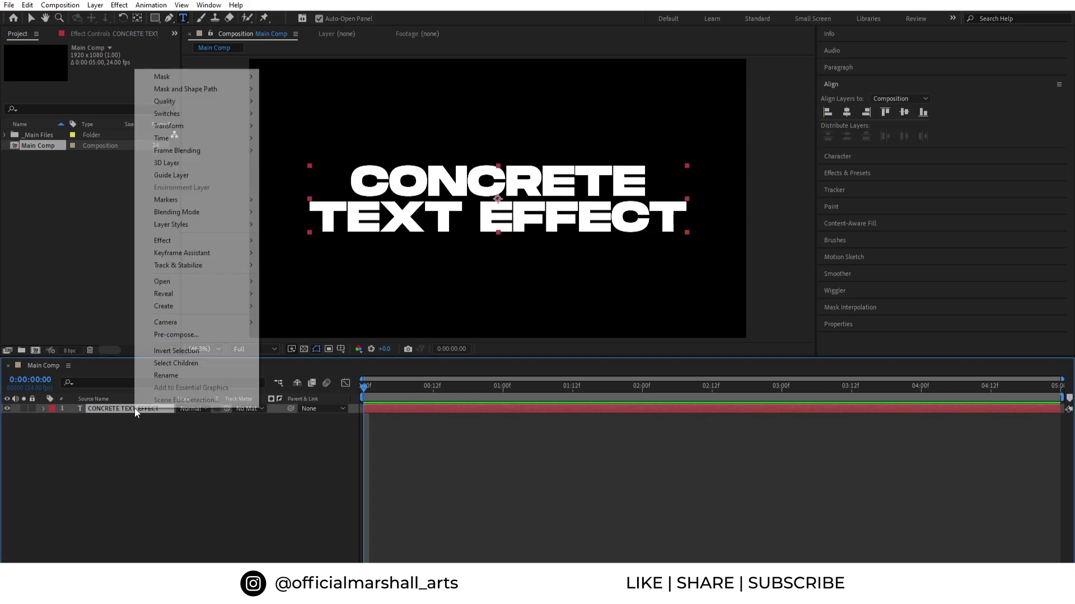
click(181, 335)
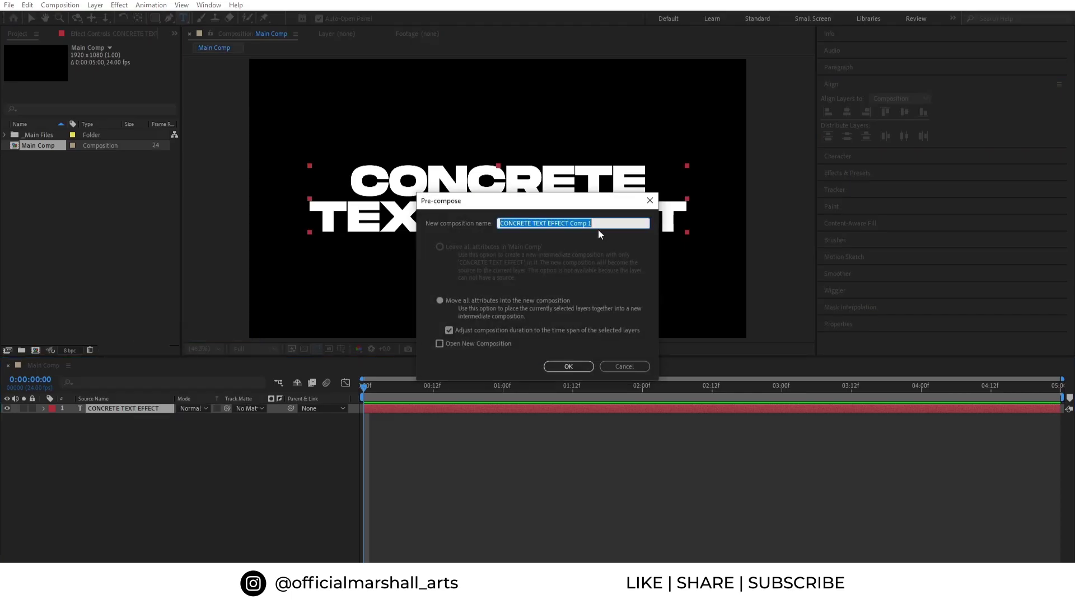
text(Text Comp)
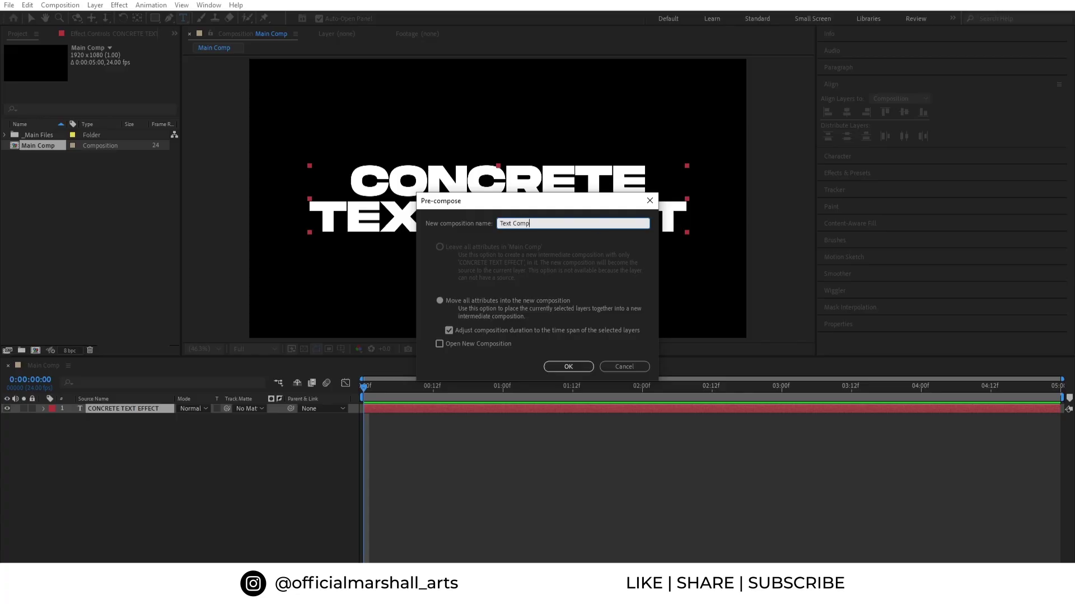
key(Return)
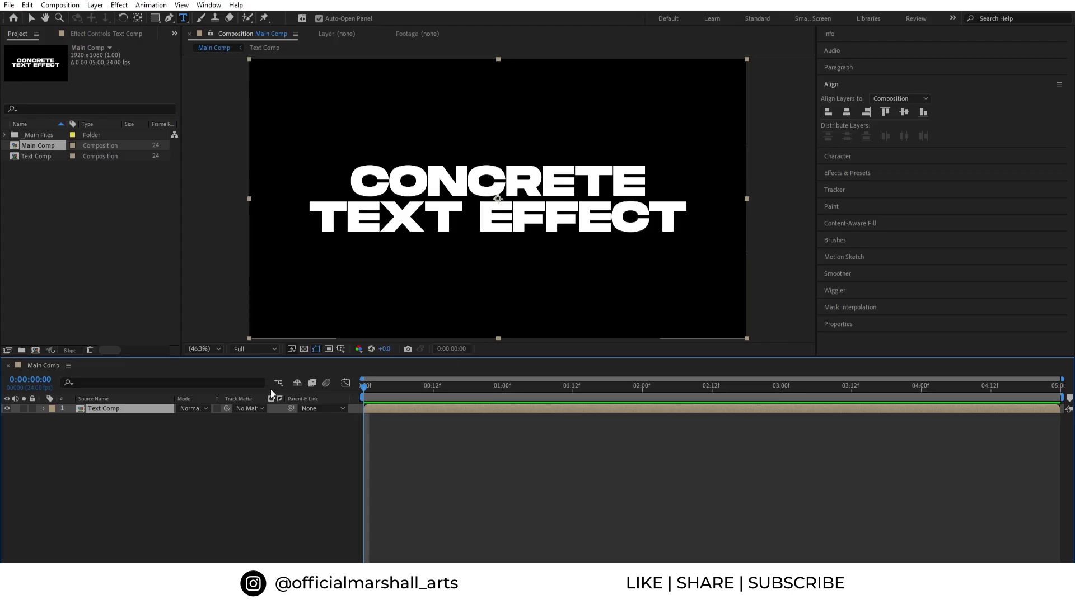
Step: Add Rock_Grunge.jpg from the _Main Files folder into Main Comp
click(5, 135)
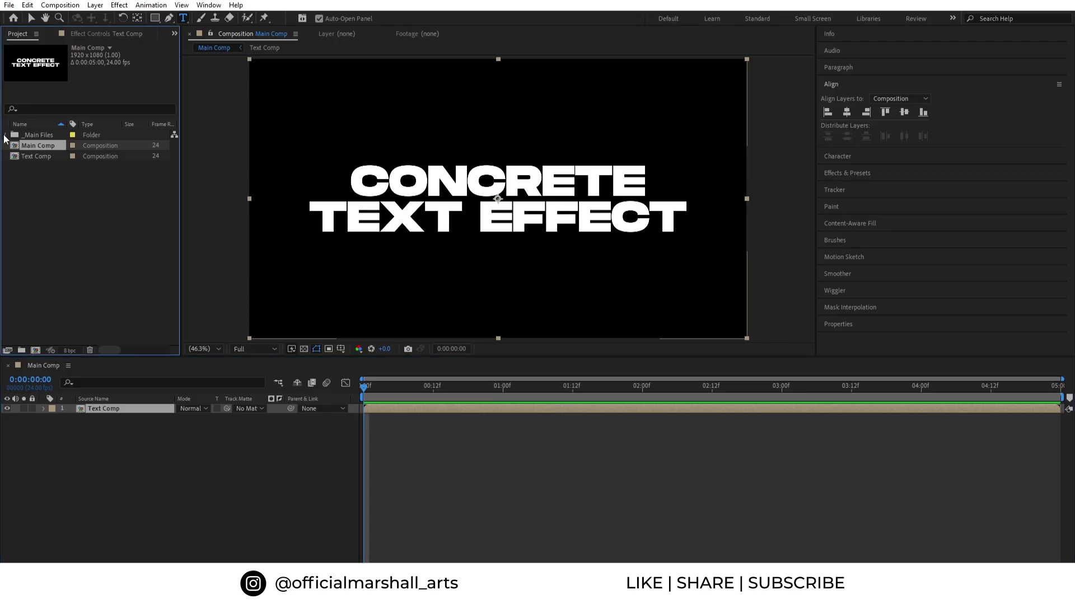
click(46, 177)
drag(46, 177, 125, 405)
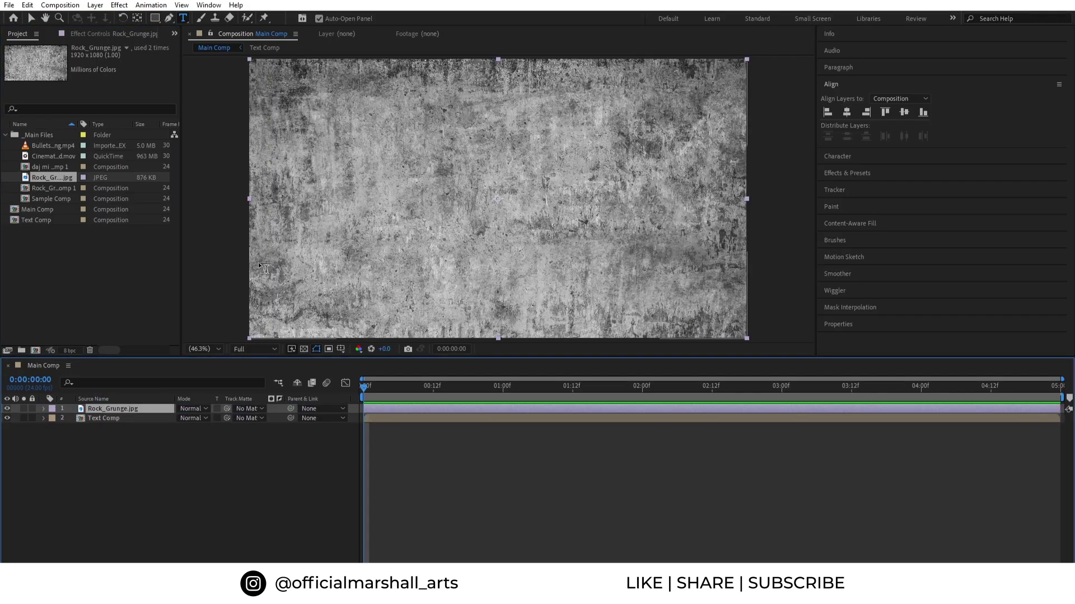
click(6, 141)
click(5, 135)
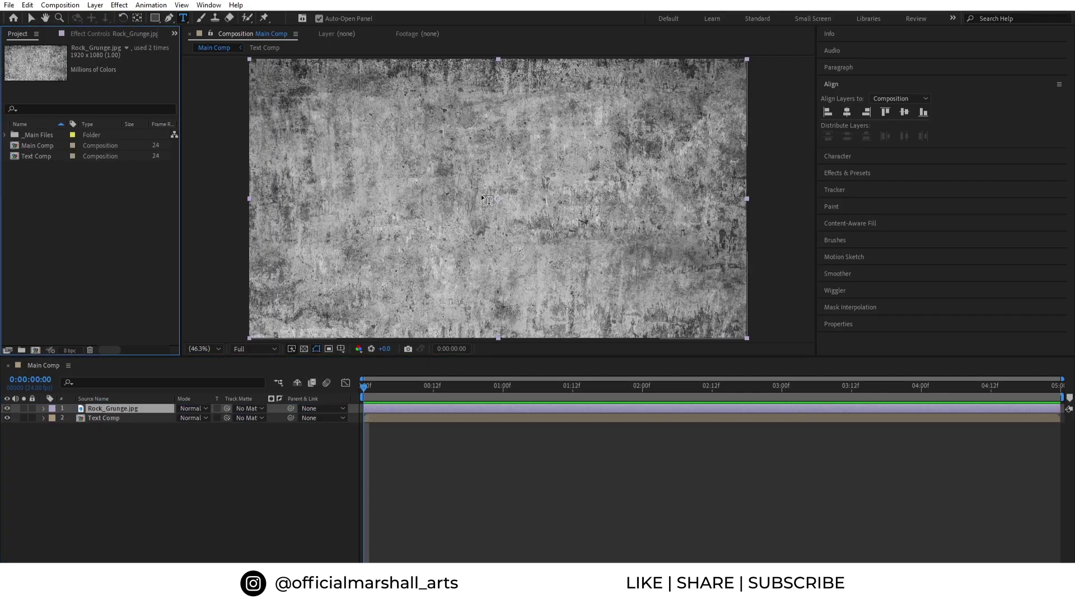
Step: Pre-compose the texture as 'Rock Texture' with all attributes moved, placed below the title
right_click(138, 408)
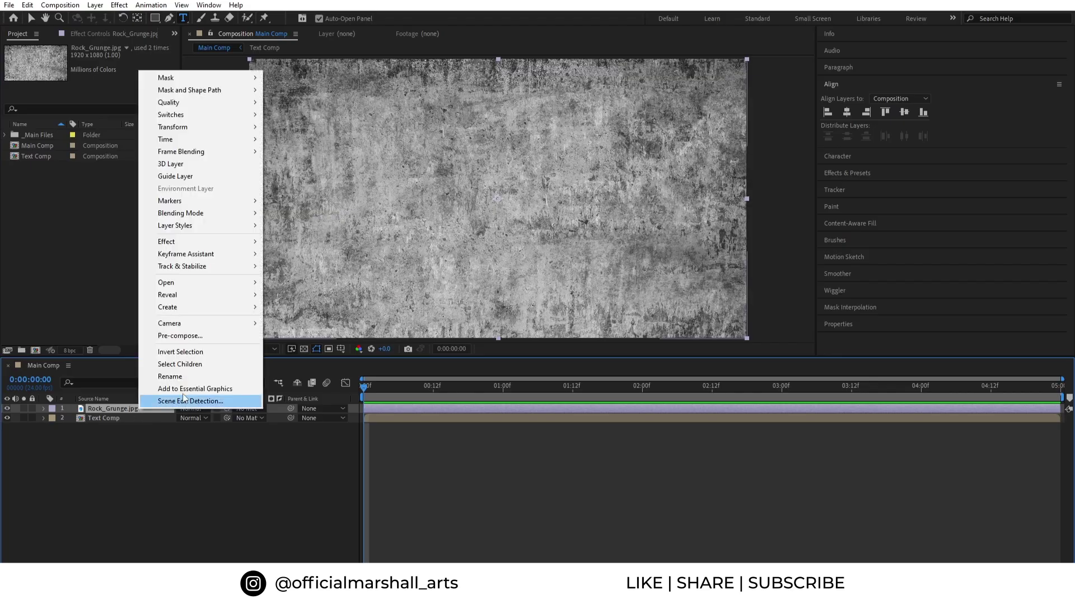
click(187, 336)
text(T)
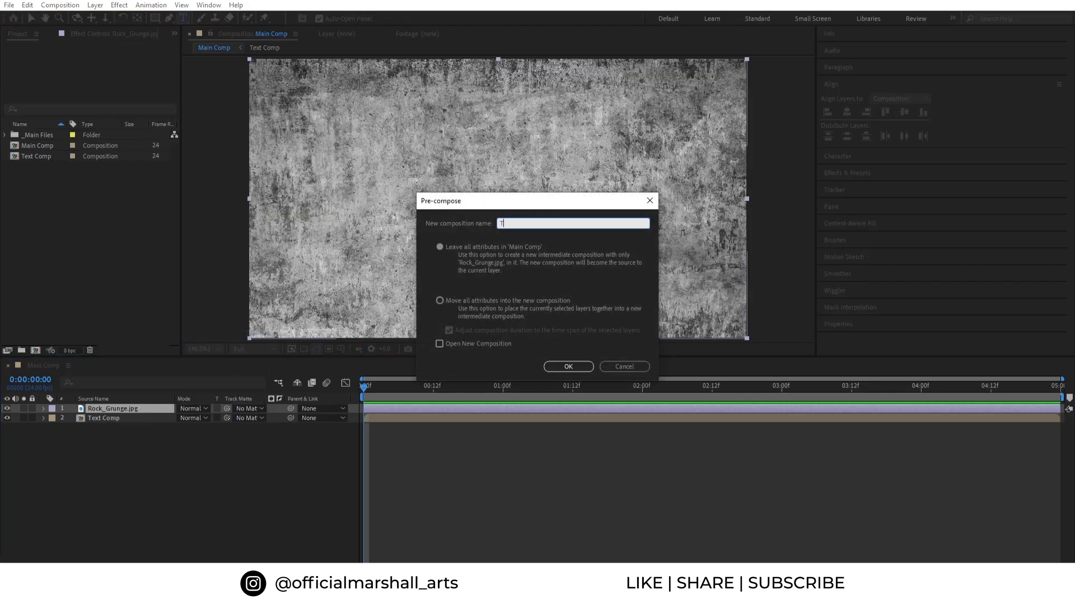
text(exRock Texture)
click(439, 302)
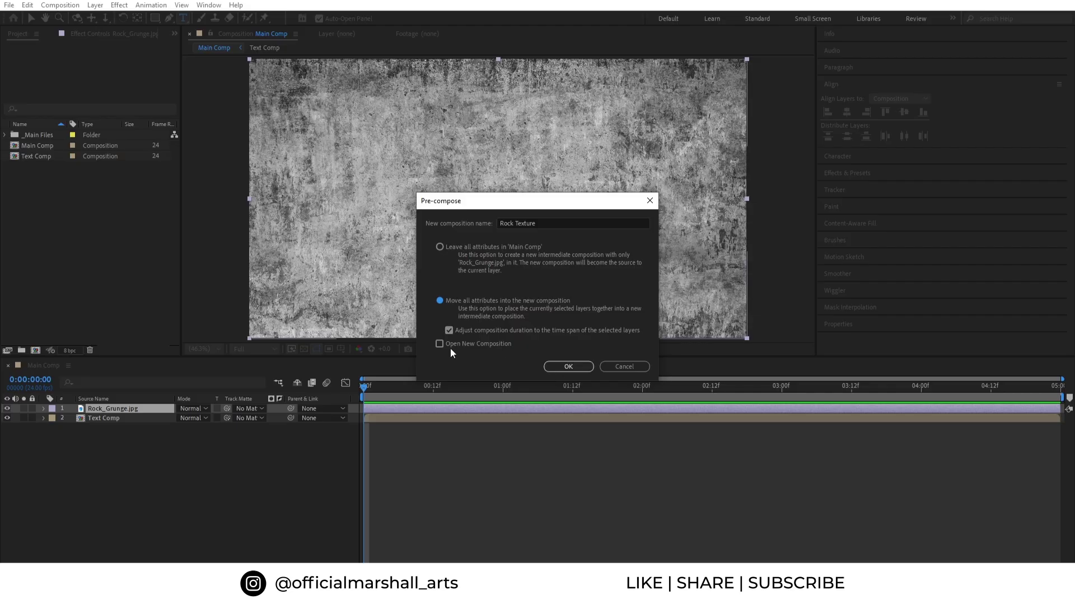
click(568, 367)
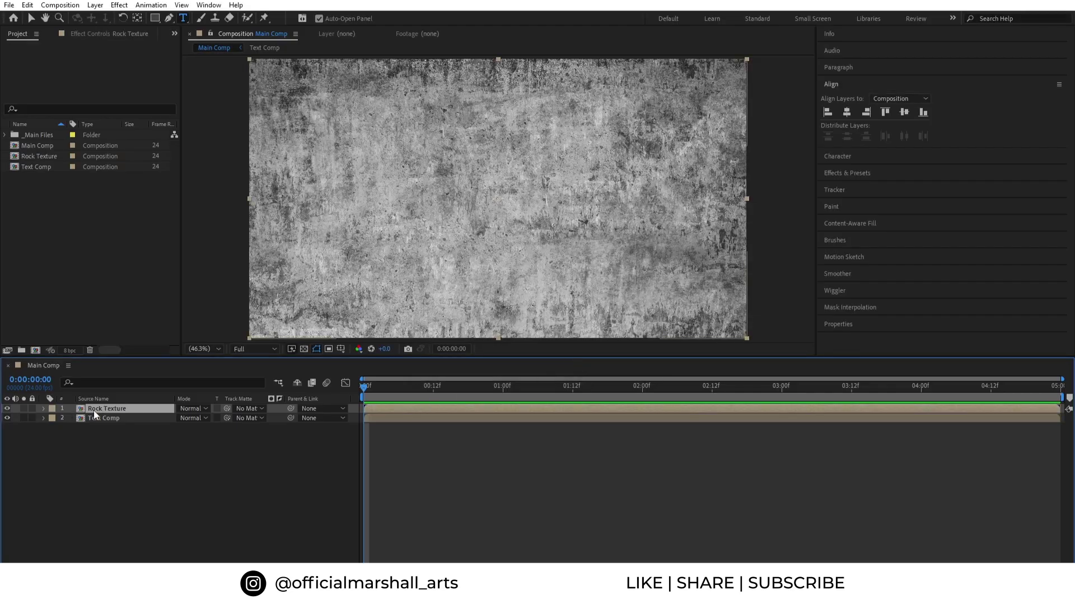
drag(92, 411, 100, 422)
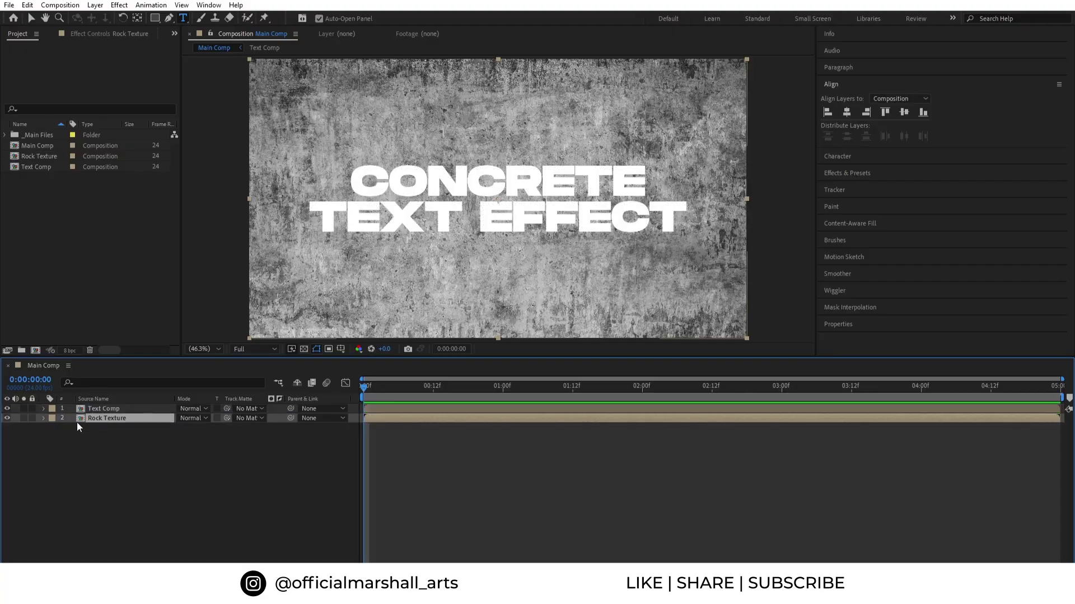
Step: Hide Text Comp, search for 'cc glass' and apply CC Glass to Rock Texture
click(8, 409)
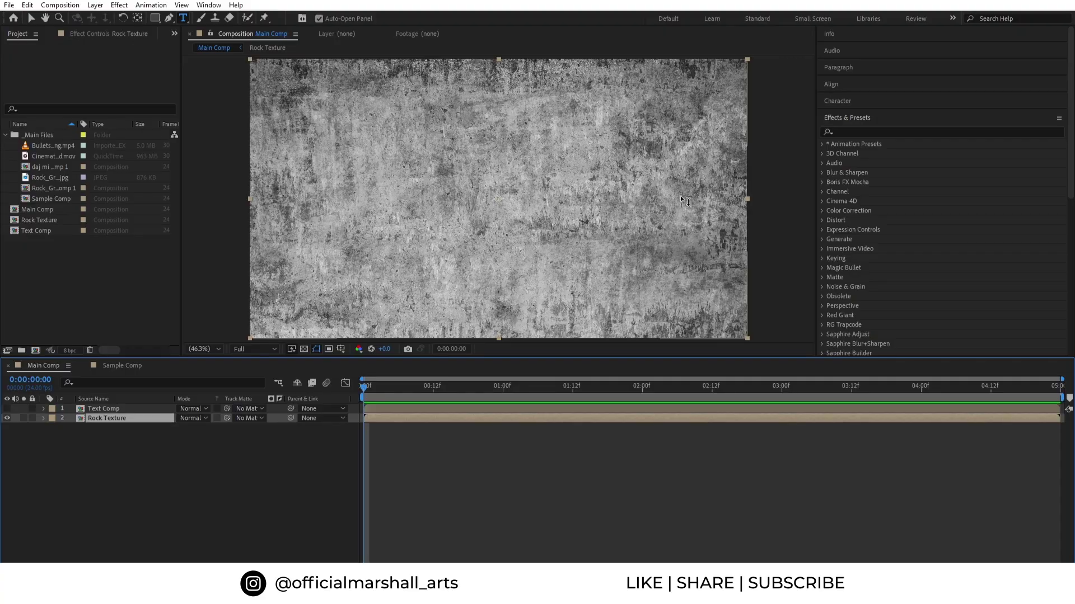
click(850, 133)
text(cc)
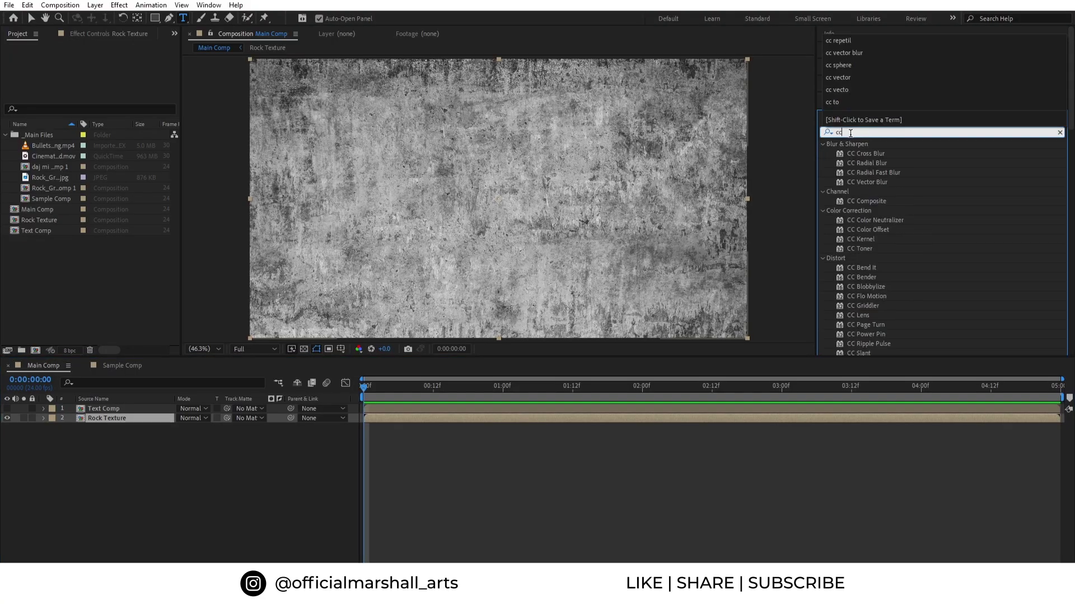
text( glass)
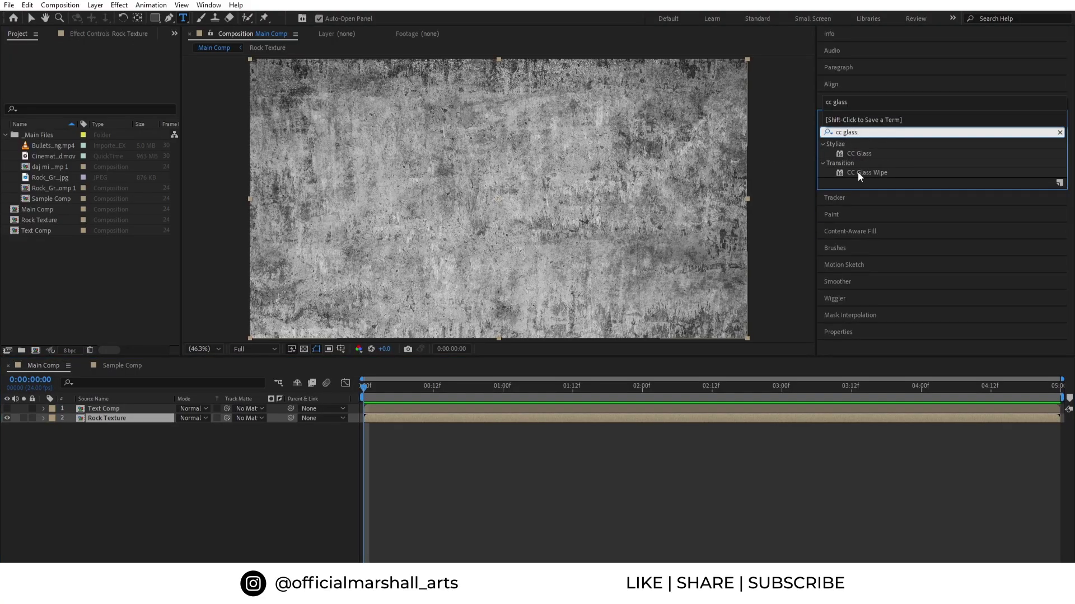
drag(858, 153, 404, 416)
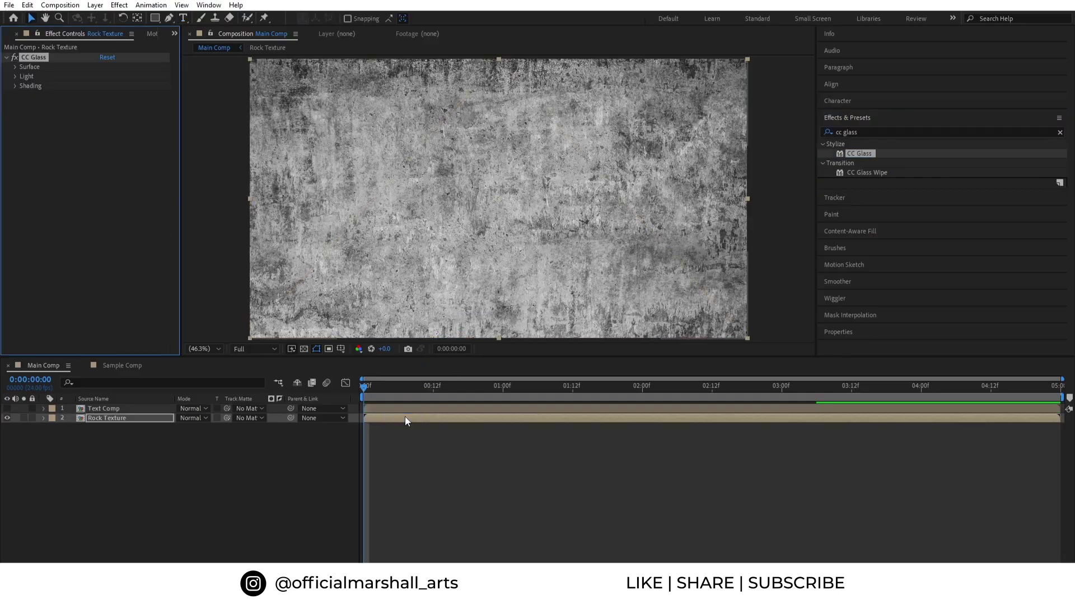
Step: Set CC Glass Bump Map to Text Comp, Softness 6.0 and Height -15.0
click(15, 66)
click(113, 76)
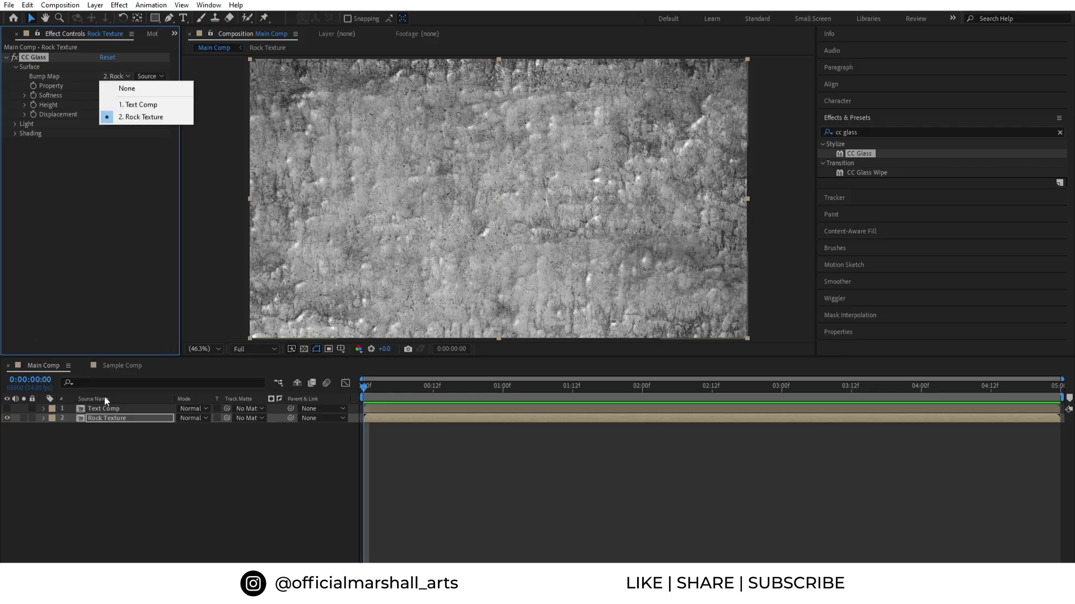
click(120, 106)
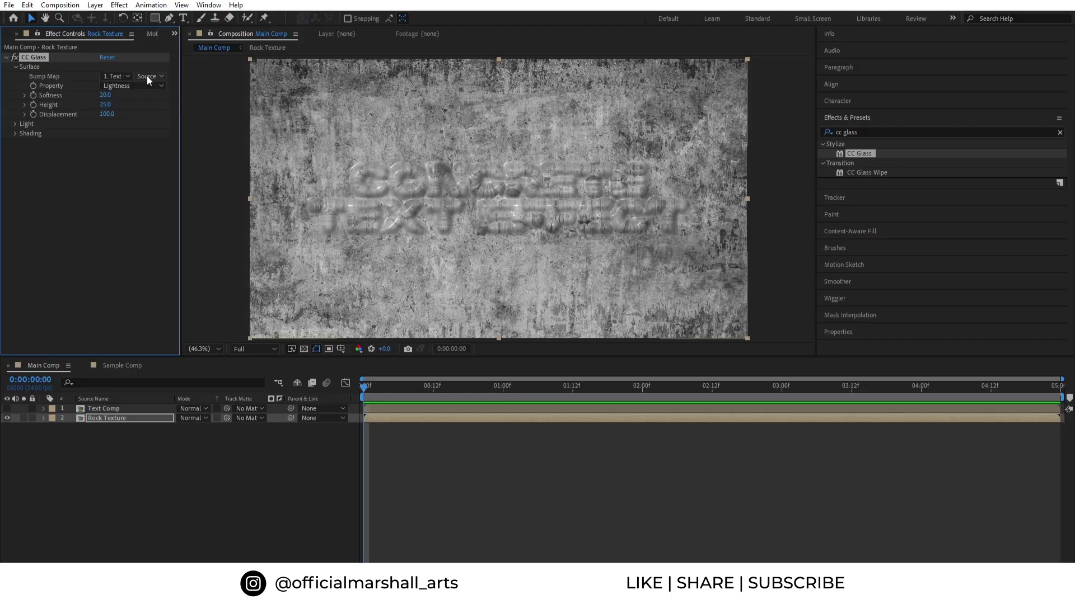
click(109, 97)
key(Return)
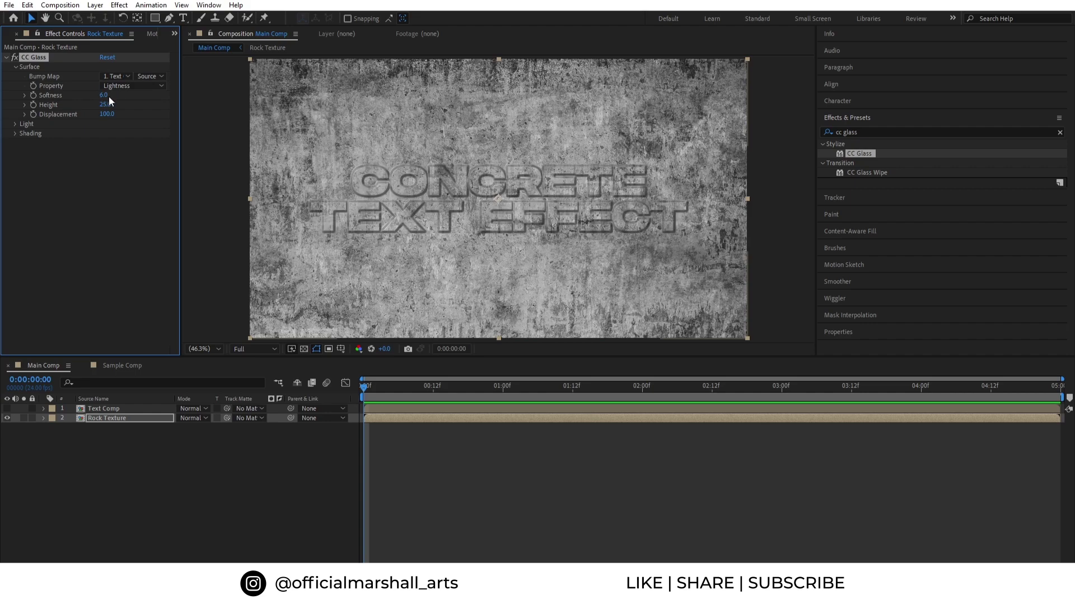
mouse_move(105, 106)
mouse_down()
mouse_move(85, 108)
mouse_move(111, 108)
mouse_up()
click(107, 106)
key(Return)
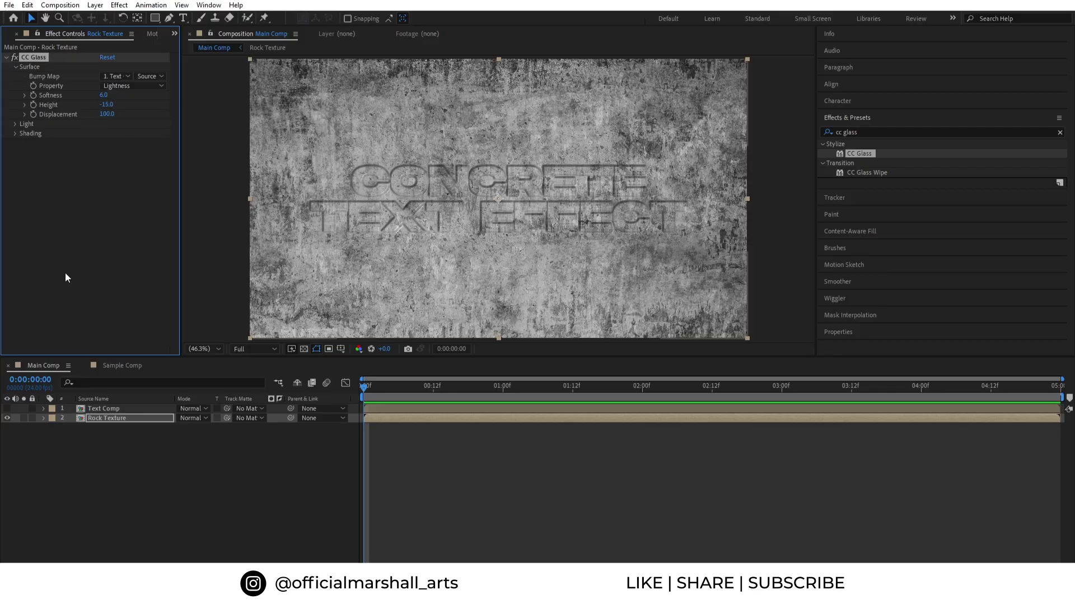
Step: Set Rock Texture's track matte to Text Comp
click(139, 417)
click(249, 418)
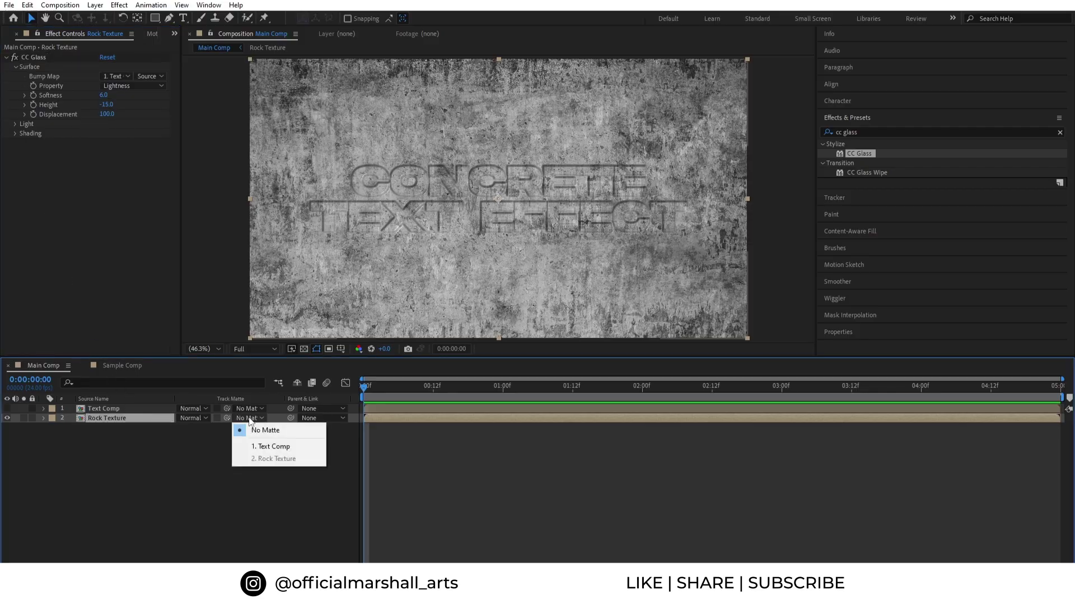
click(269, 447)
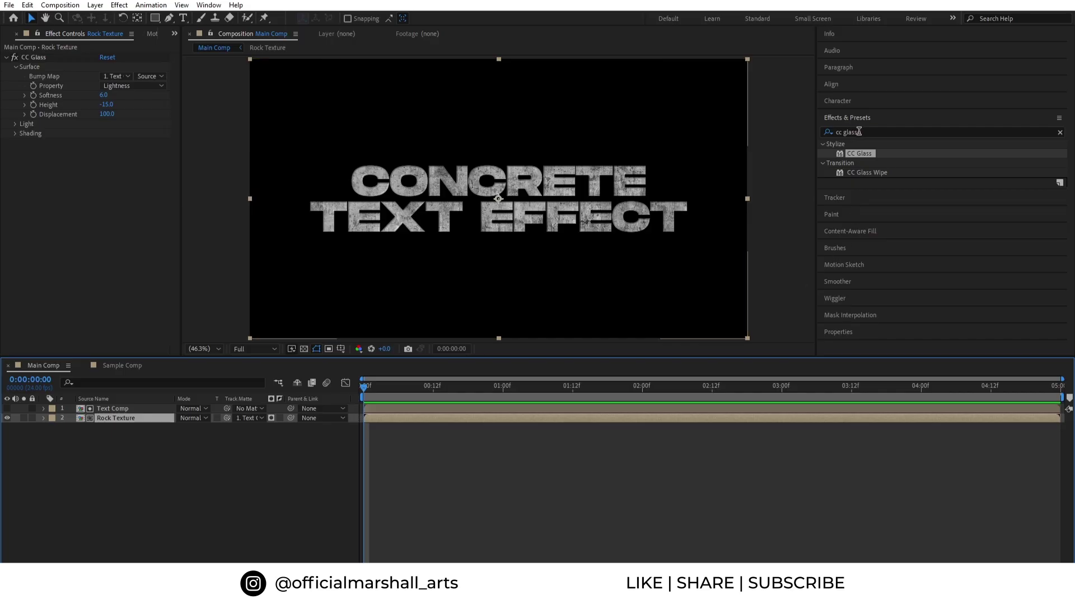
Step: Apply CC Blobbylize to Rock Texture with Text Comp as the Blob Layer
click(823, 131)
text(cc bl)
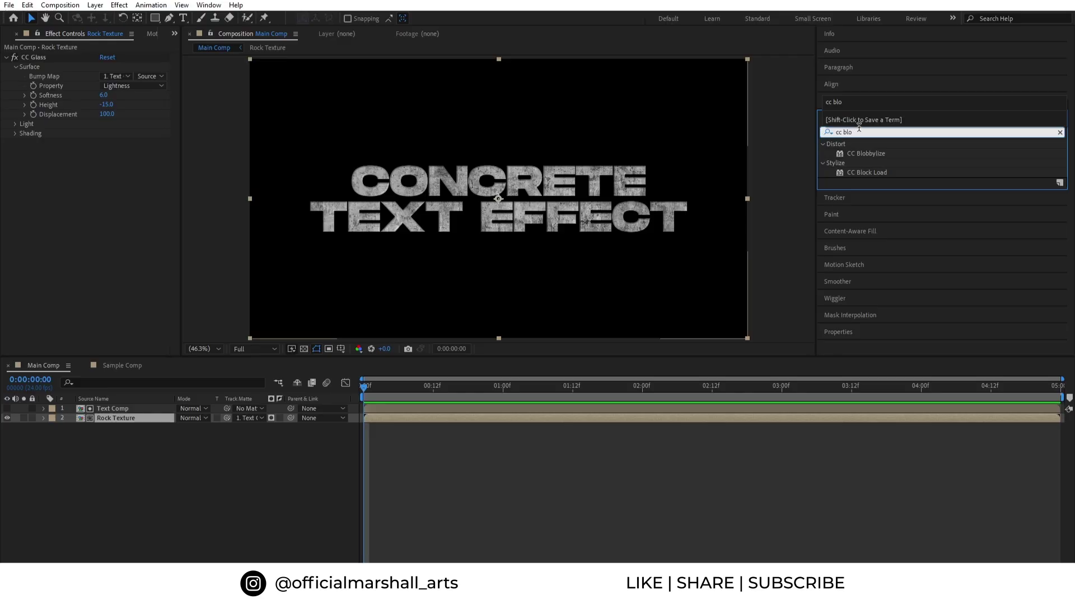
text(o)
drag(866, 154, 482, 415)
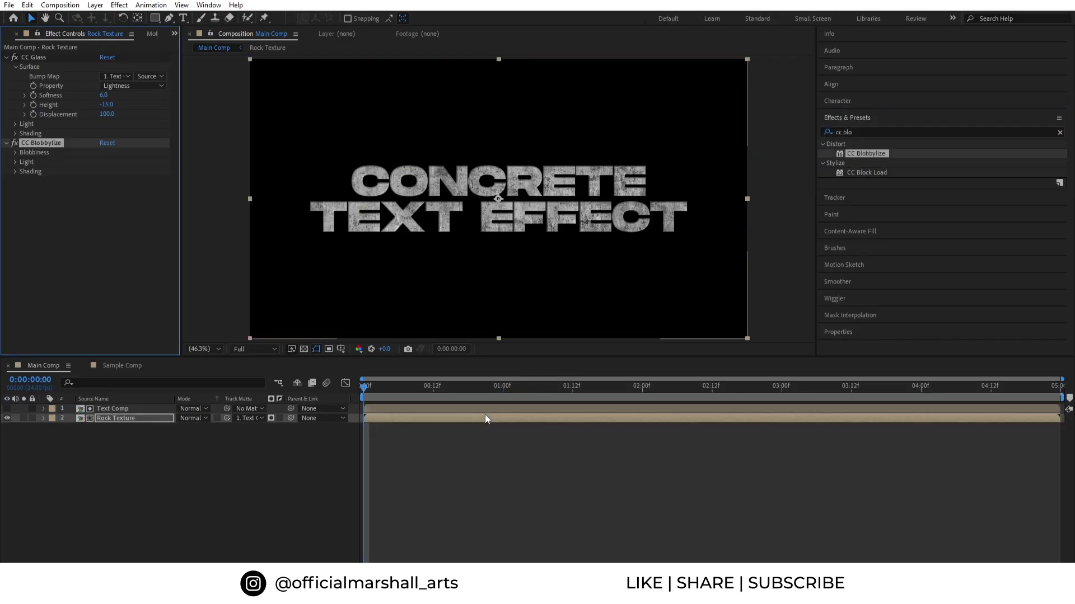
click(15, 153)
click(113, 161)
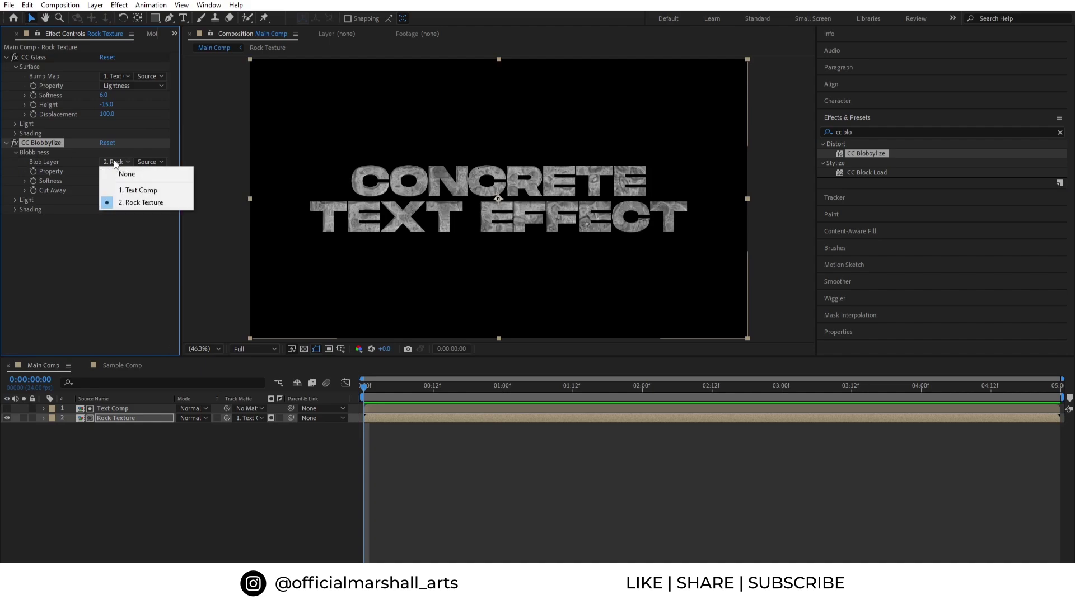
click(130, 191)
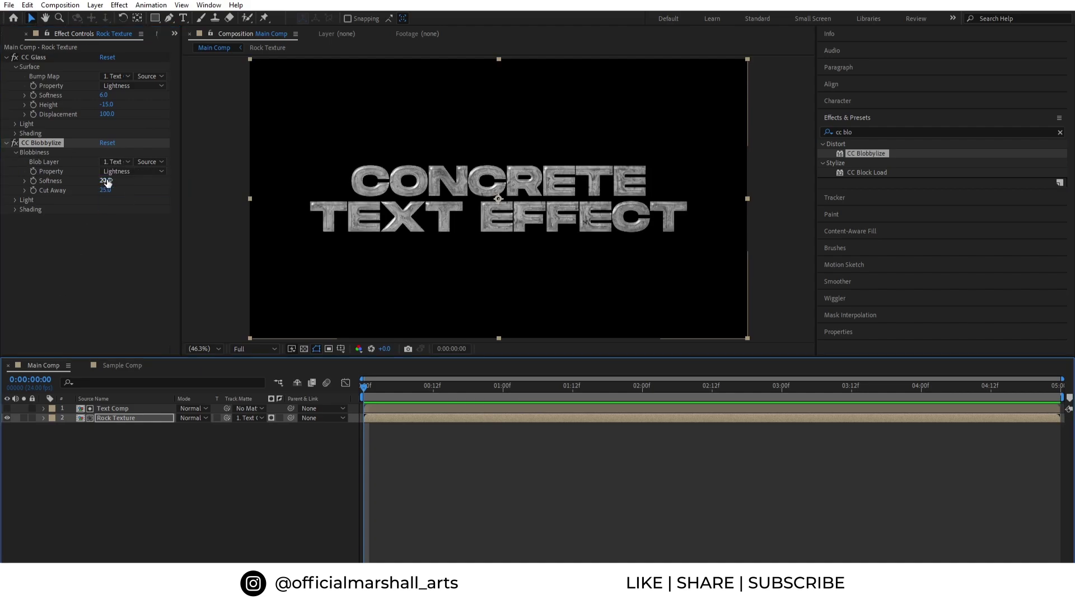
Step: Set the Blobbylize Softness to 3.0 and Cut Away to 10.0
drag(107, 183, 81, 179)
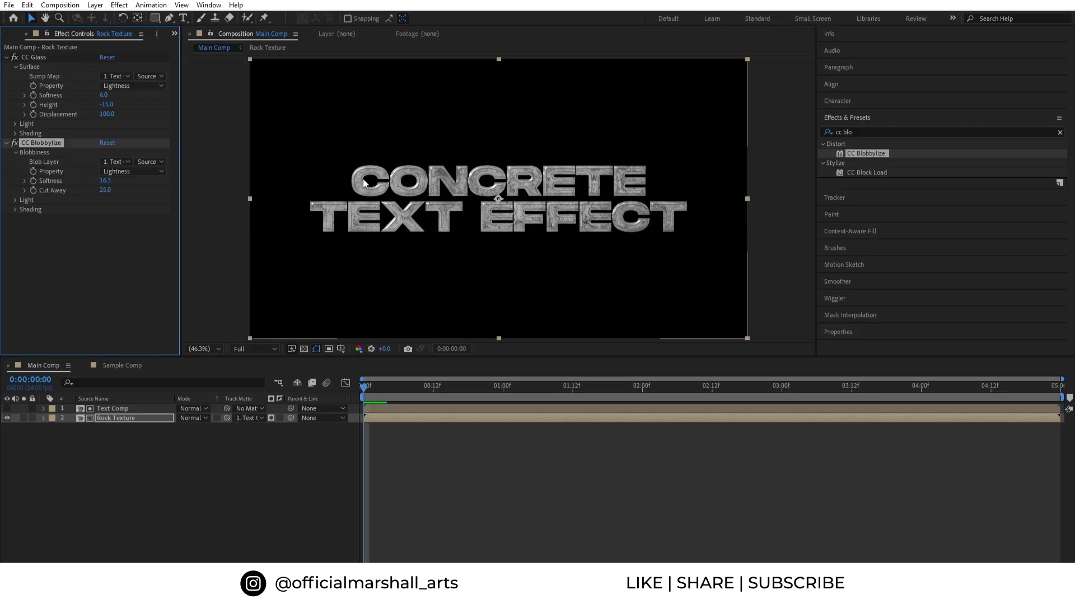
scroll(364, 183, up, 4)
drag(105, 181, 34, 181)
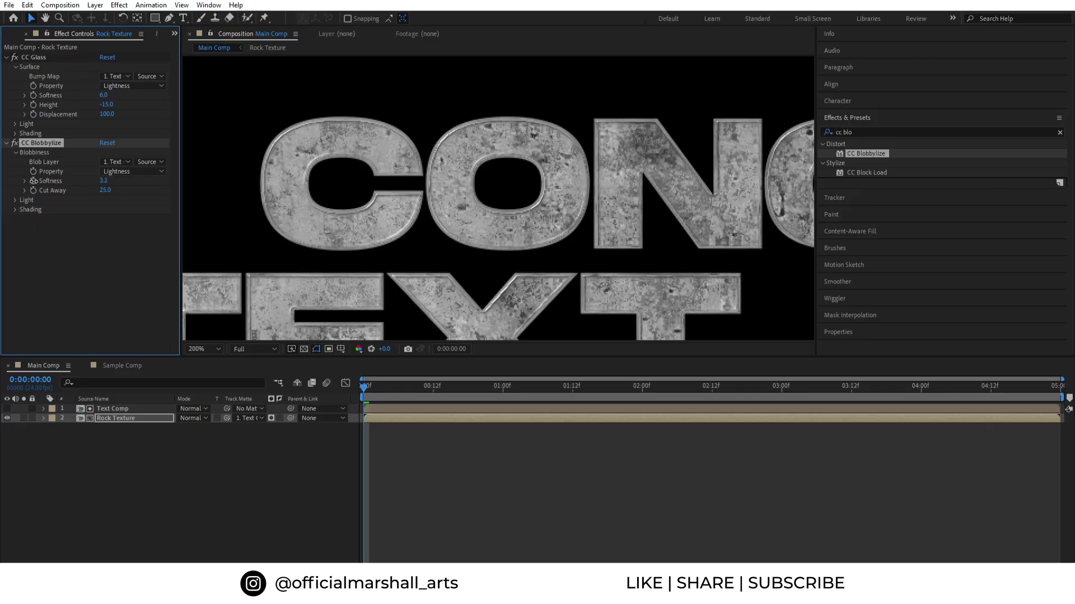
click(102, 180)
text(3)
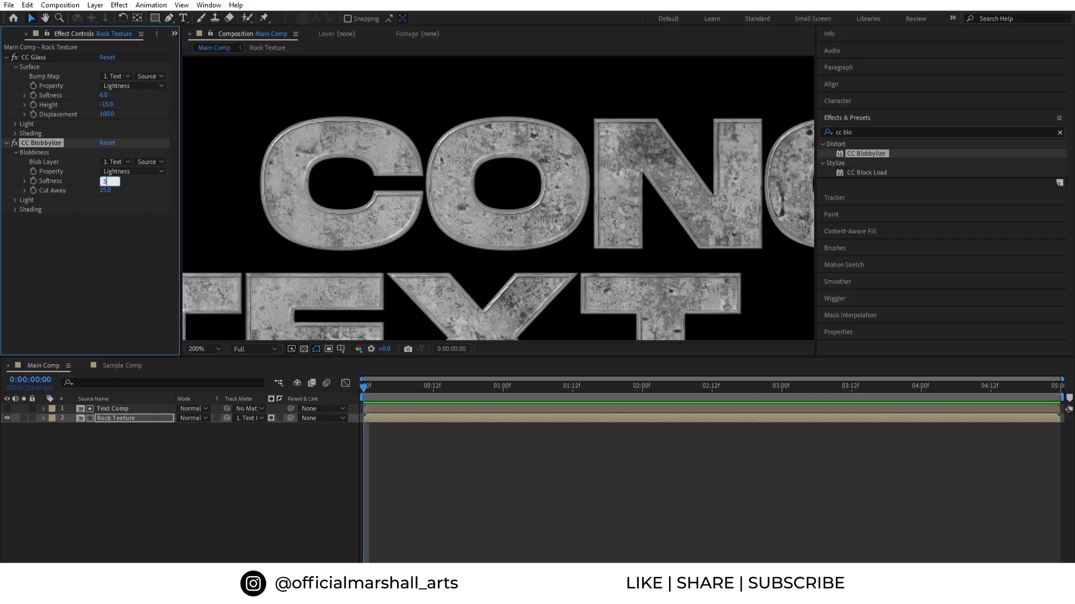
key(Return)
mouse_move(105, 190)
mouse_down()
mouse_move(136, 193)
mouse_move(120, 192)
mouse_up()
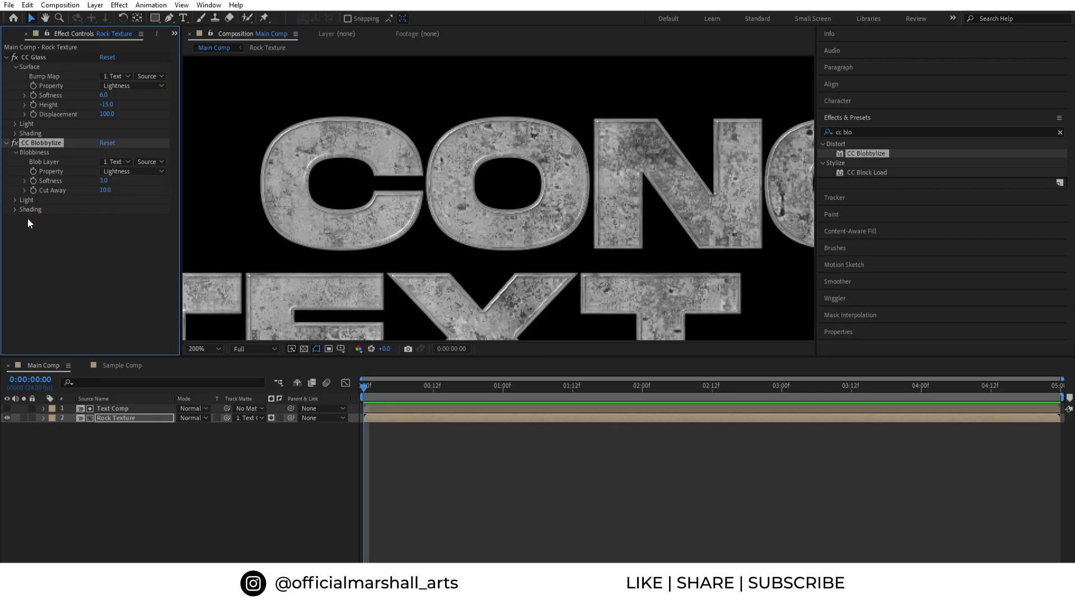
Step: Set the Blobbylize Light Intensity to 120.0
click(15, 201)
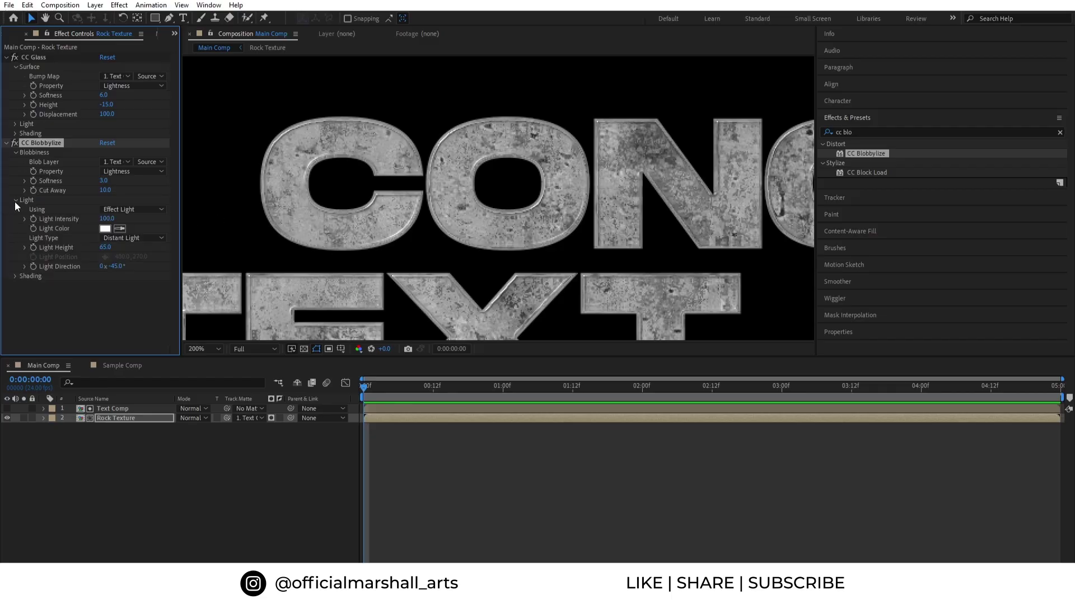
drag(105, 218, 344, 203)
scroll(344, 204, down, 3)
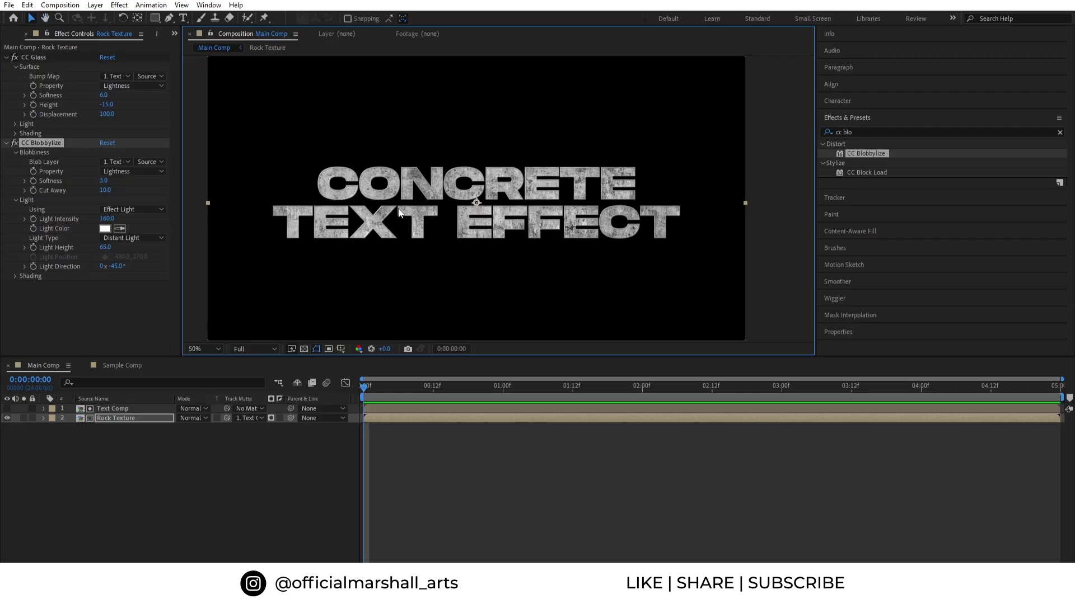
scroll(222, 226, up, 2)
drag(106, 219, 234, 227)
click(107, 219)
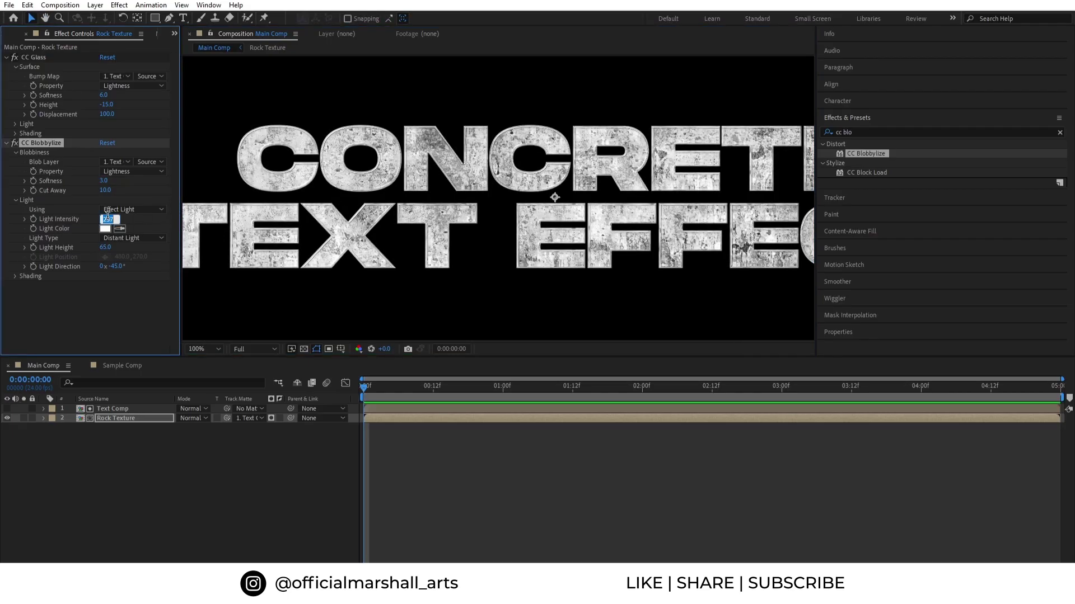
text(120)
key(Return)
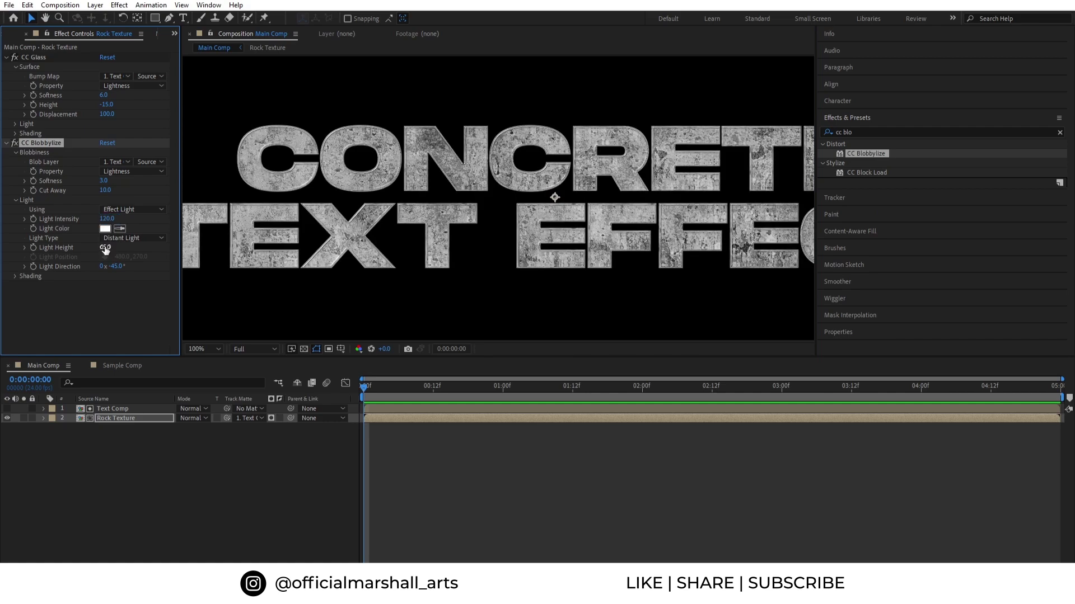
Step: Test a new Light Height, revert it to 65.0, and nudge Light Direction
drag(105, 250, 156, 250)
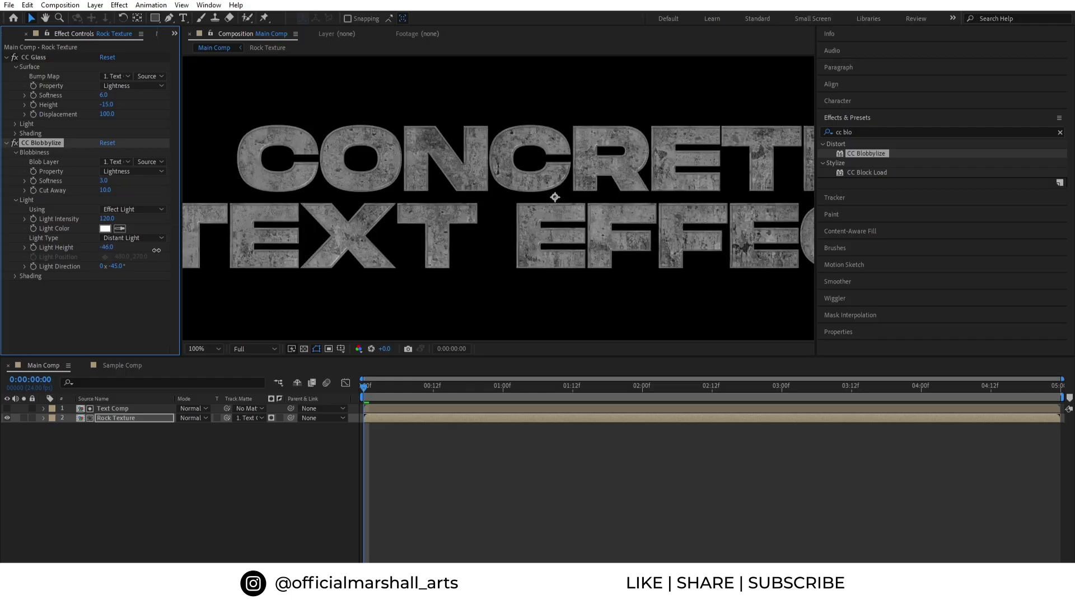
key(ctrl+z)
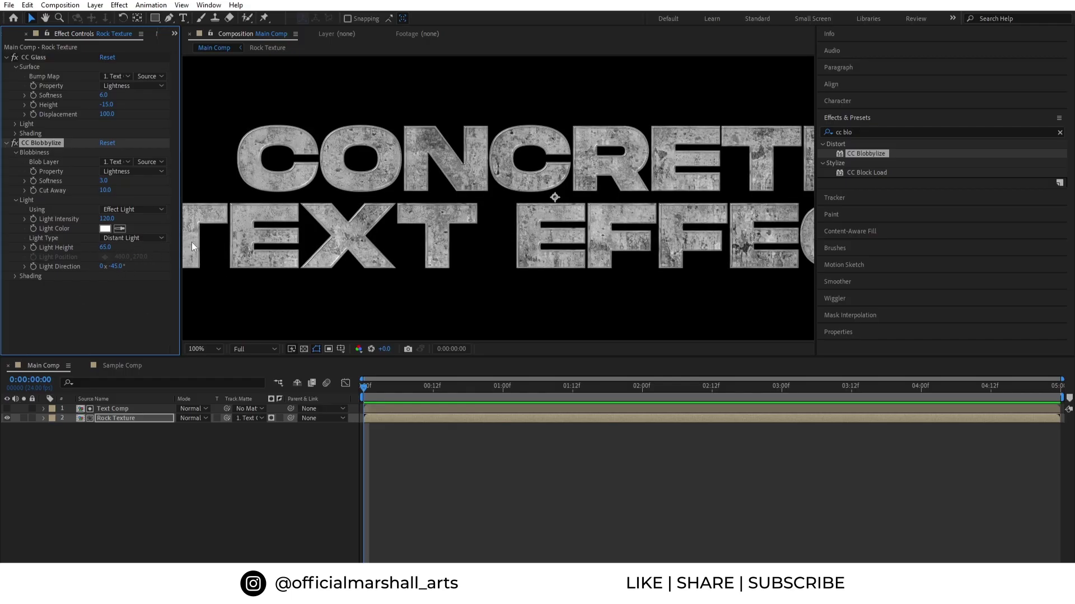
drag(115, 267, 149, 250)
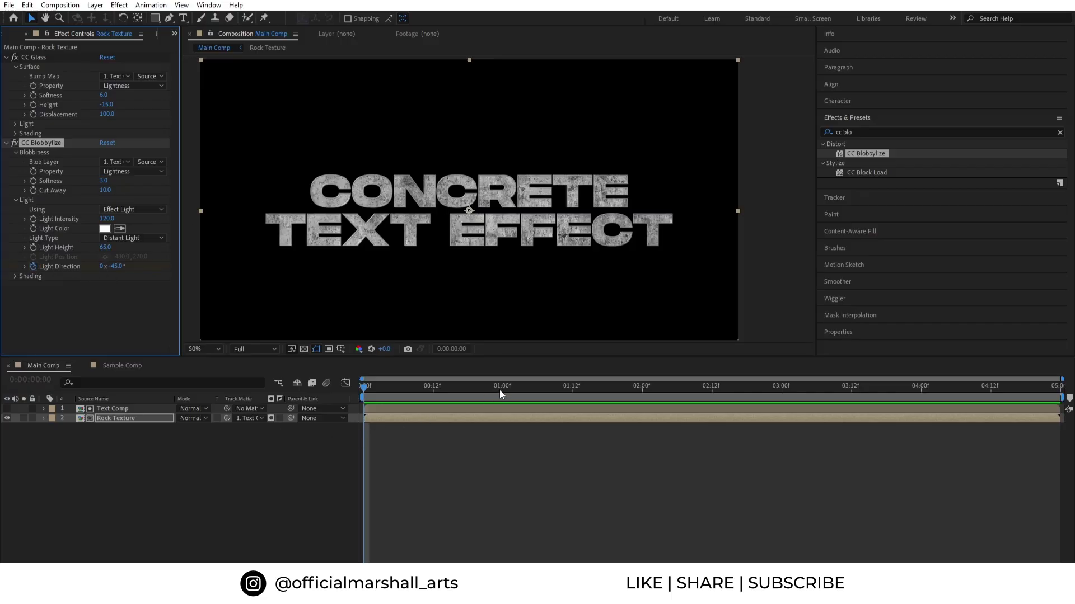
Step: Set Light Direction to 3 revolutions at the last frame, 0:00:04:23
click(567, 392)
key(End)
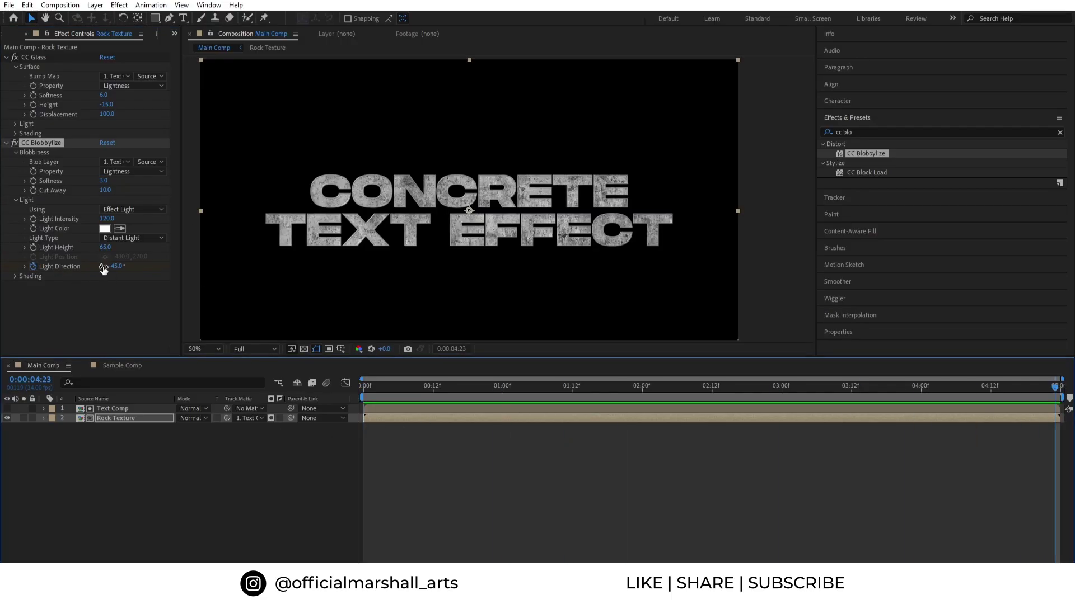
click(103, 267)
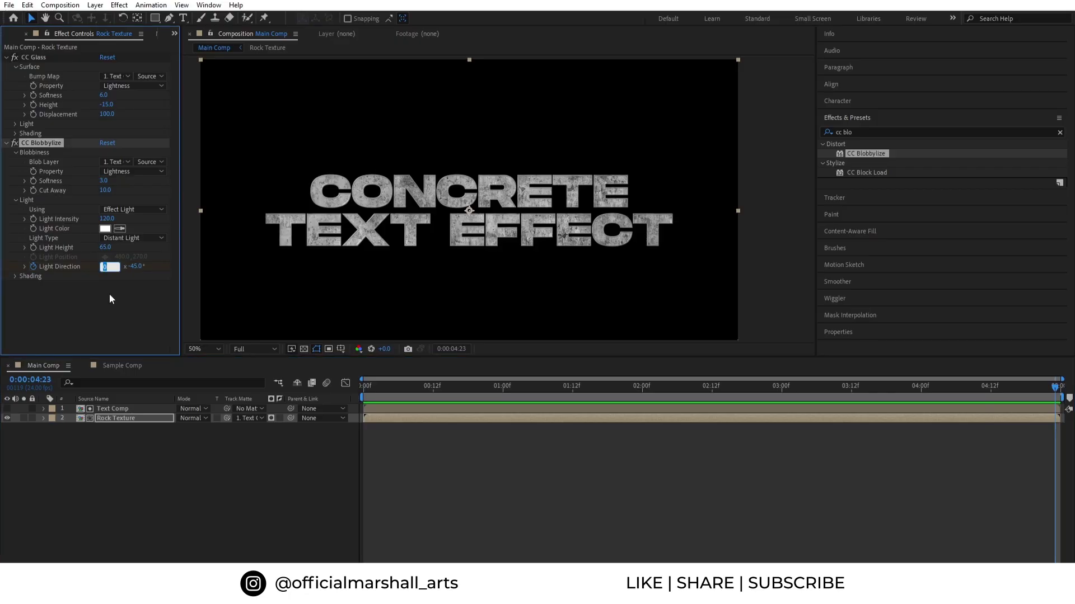
text(3)
key(Return)
Step: Preview the spinning light animation from the start with the viewer at Fit
click(372, 390)
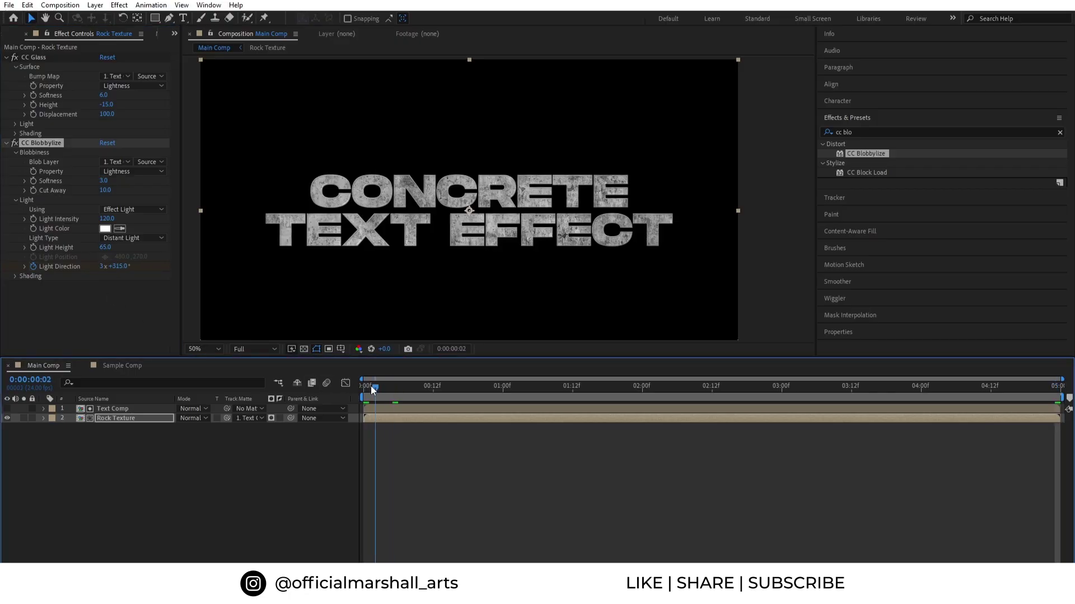
key(space)
scroll(324, 186, up, 3)
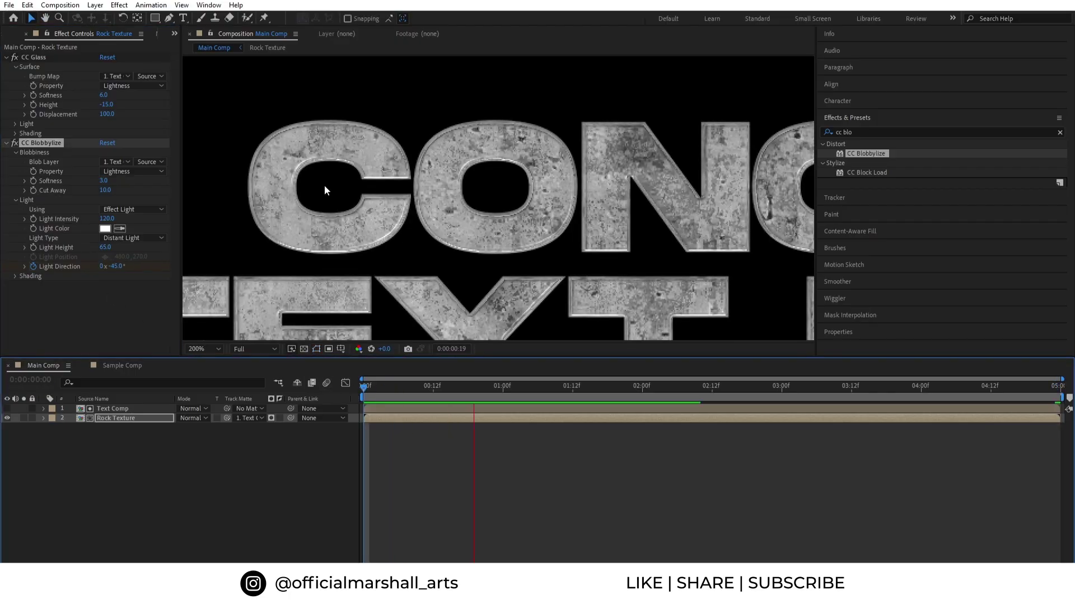
click(206, 348)
click(210, 367)
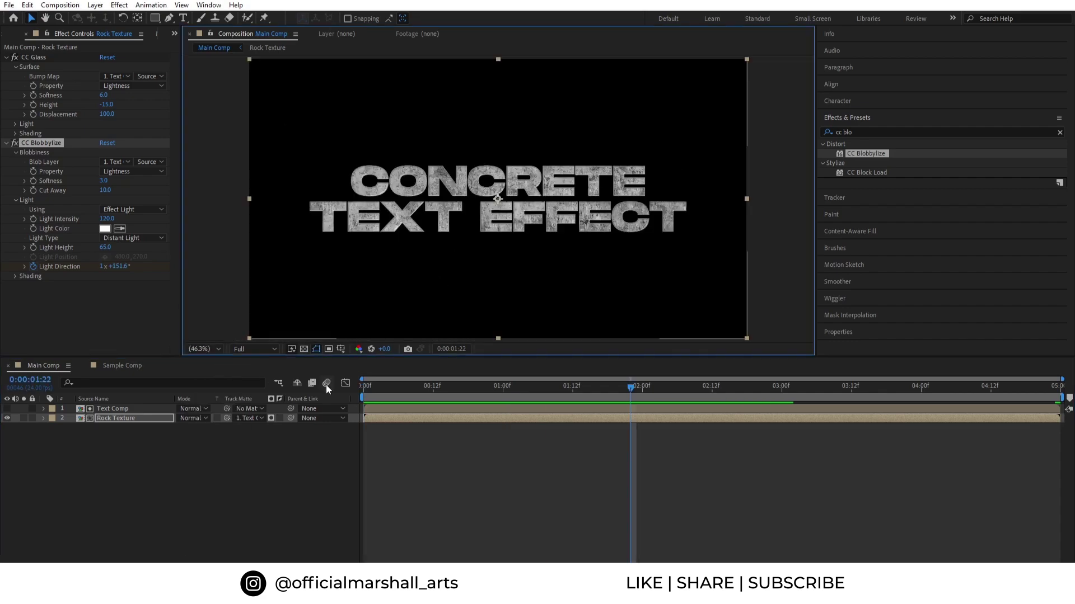
click(109, 419)
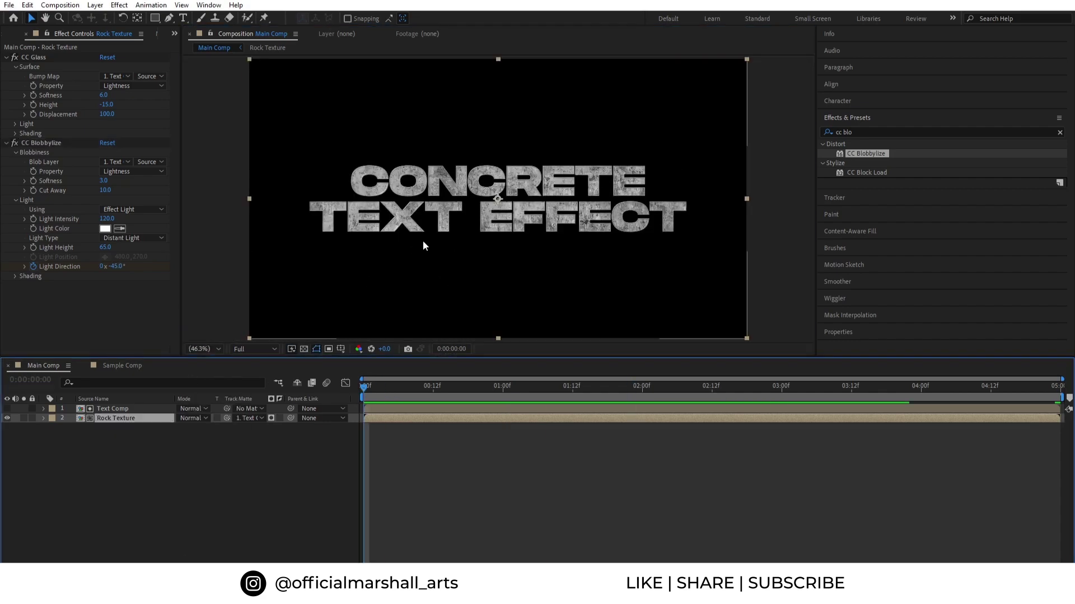
Step: Preview Cinematic Grunge Wall Background.mov from the Project panel, checking frames up to about 8 seconds
click(174, 34)
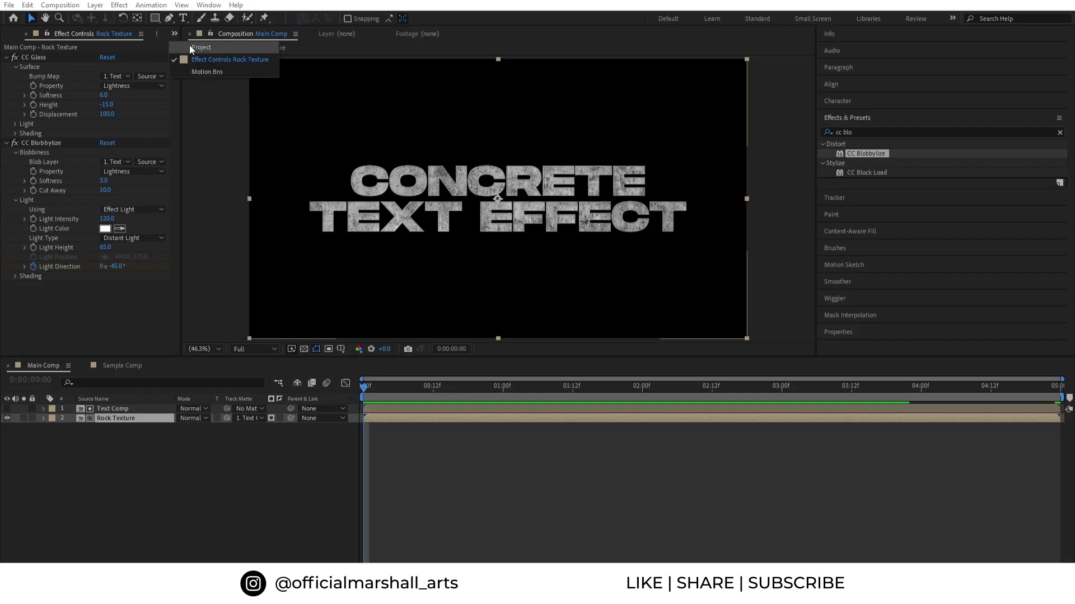
click(190, 45)
double_click(59, 157)
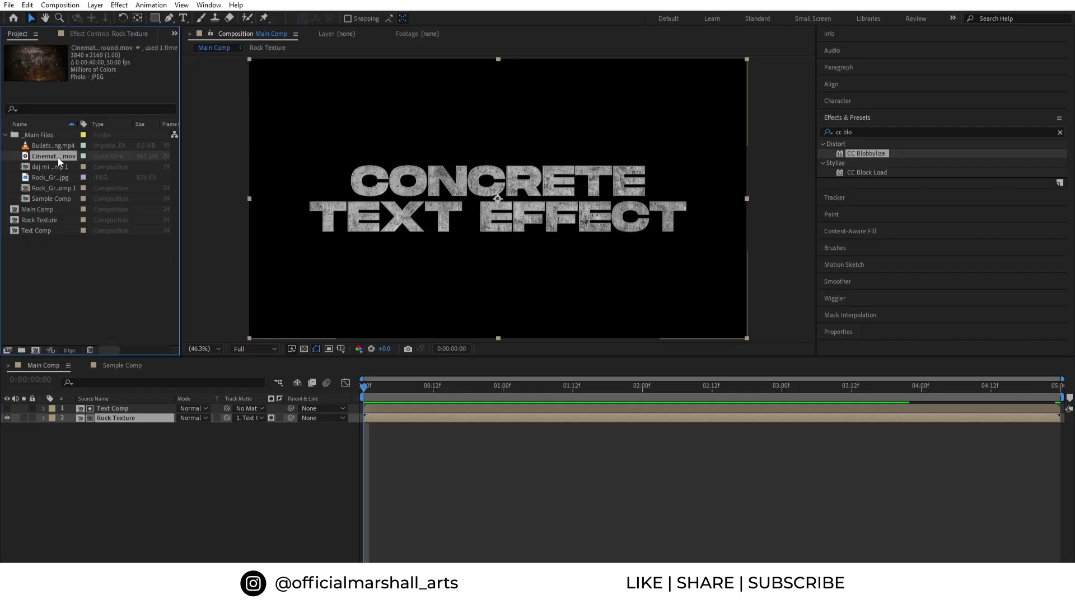
click(218, 326)
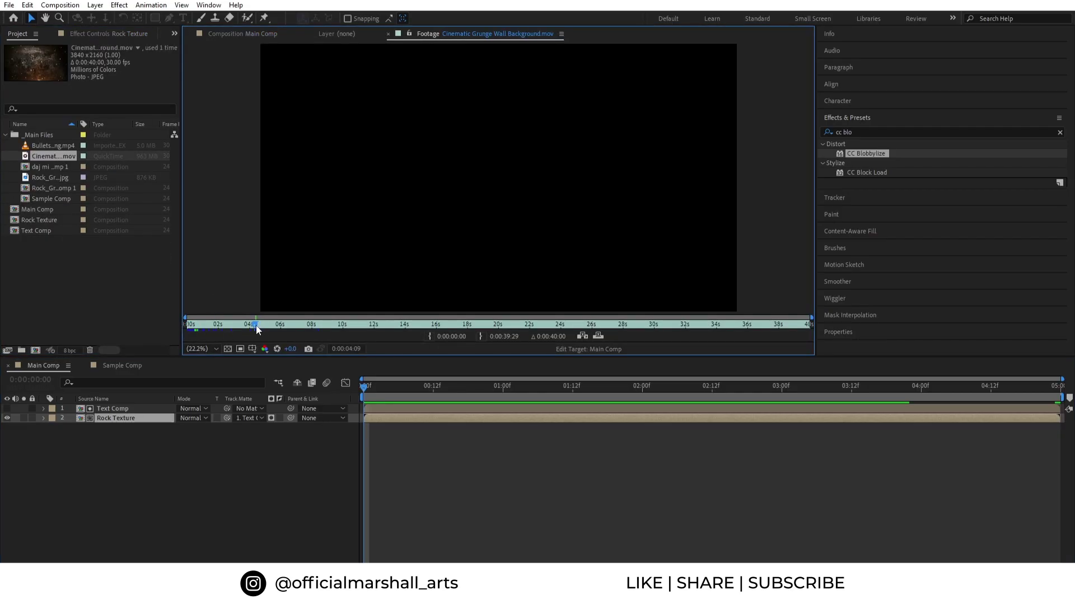
click(225, 329)
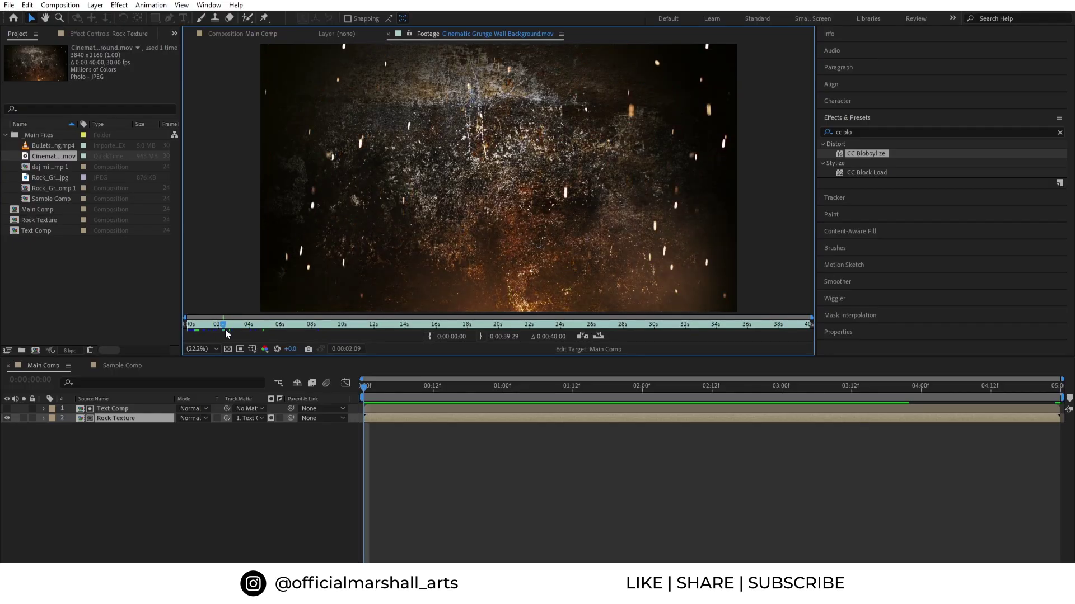
click(311, 325)
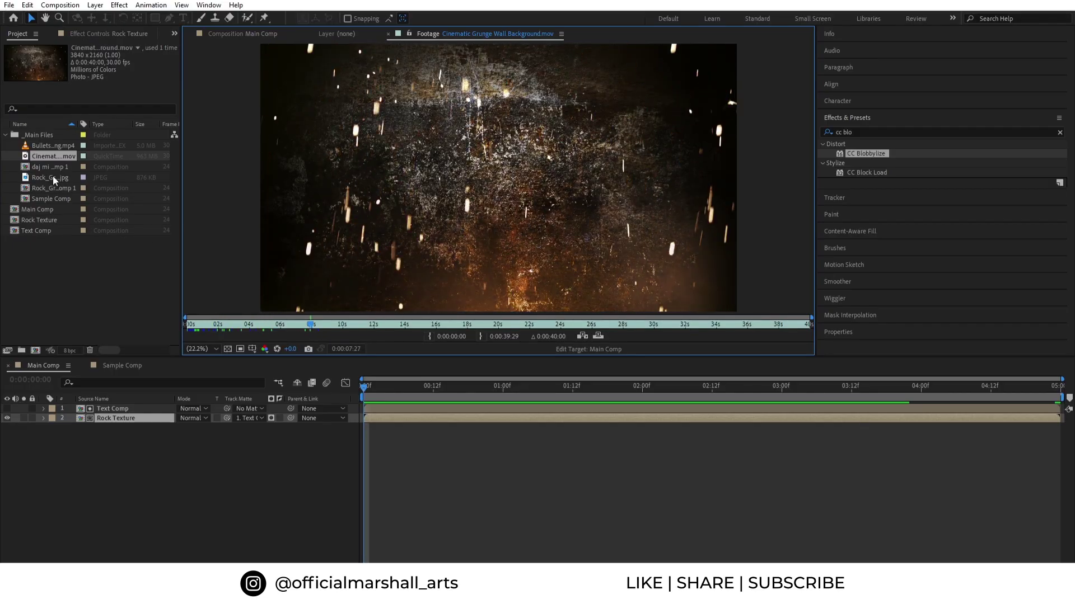
Step: Add Cinematic Grunge Wall Background.mov to Main Comp beneath the title and fit it to the comp
drag(45, 156, 119, 436)
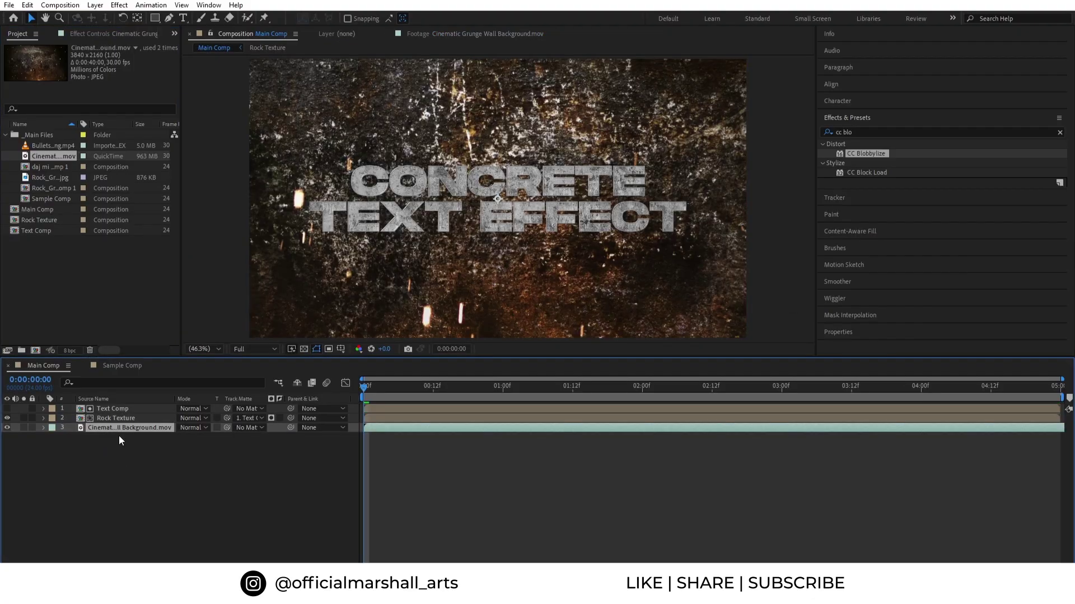
right_click(109, 425)
mouse_move(157, 146)
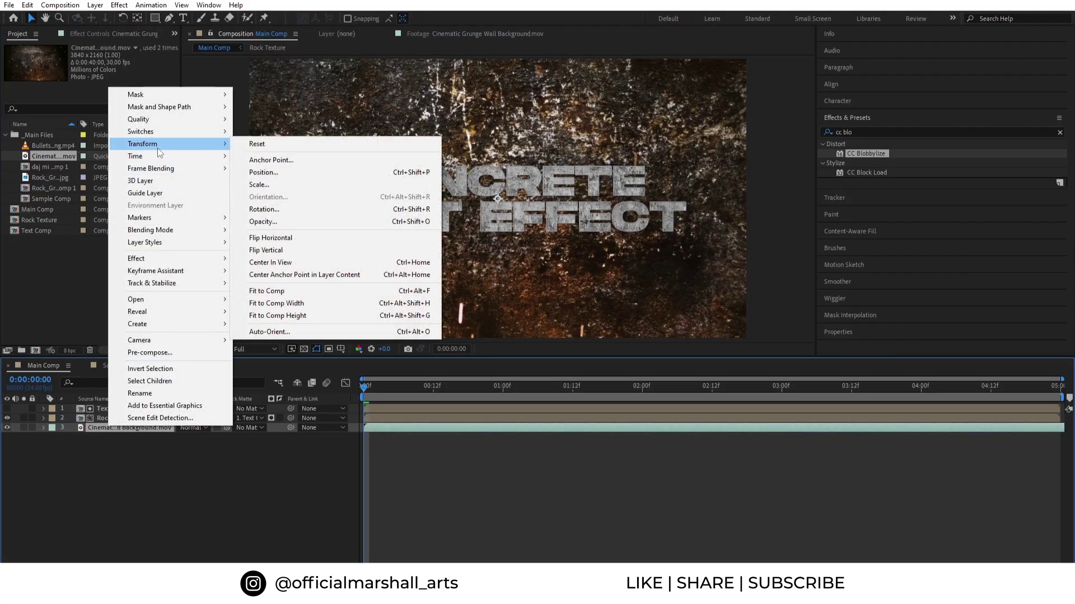
click(287, 292)
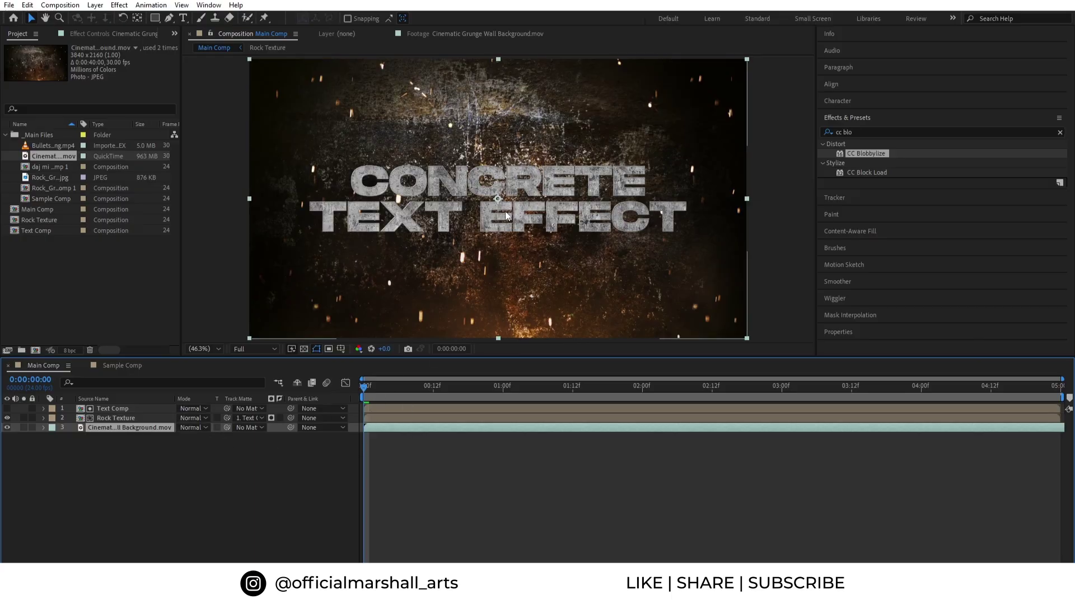
click(132, 418)
click(858, 131)
Step: Apply Curves to Rock Texture and shape an RGB S-curve for brighter, higher-contrast concrete
text(curves)
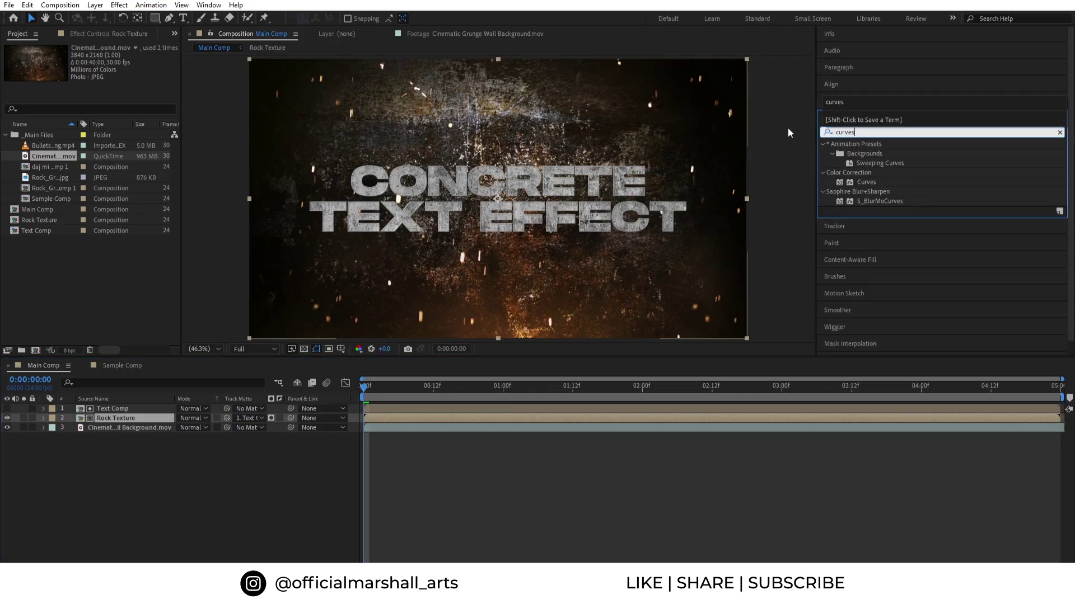
drag(870, 183, 411, 423)
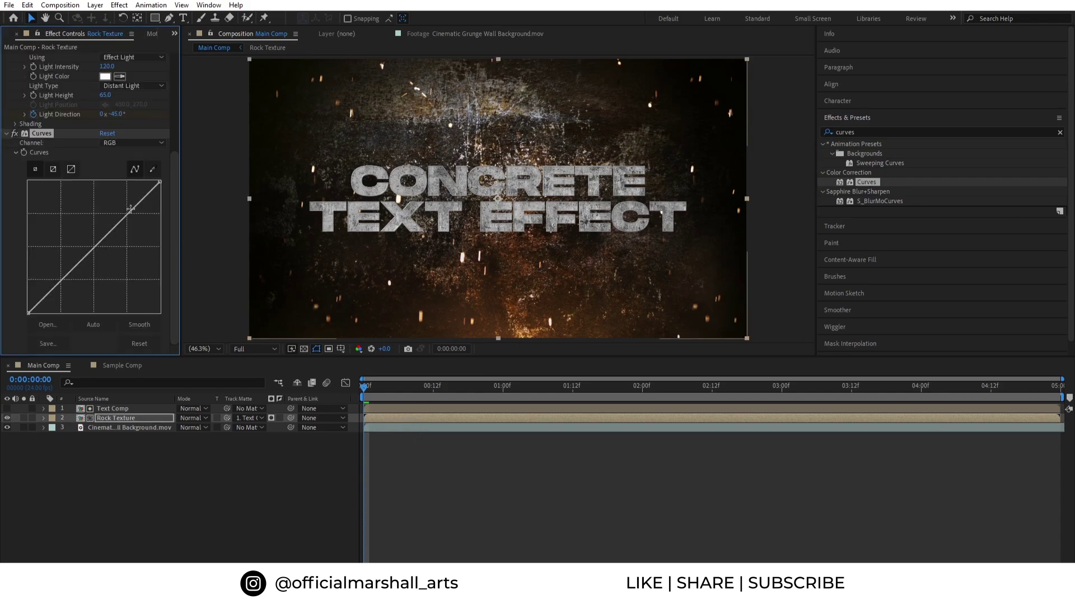
drag(159, 181, 116, 178)
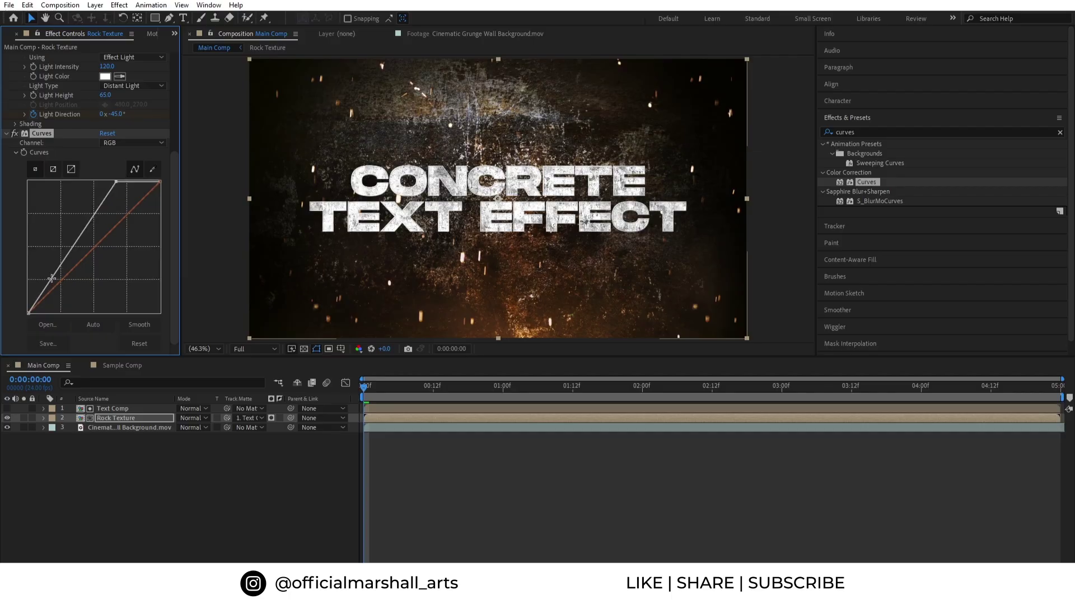
drag(52, 278, 69, 294)
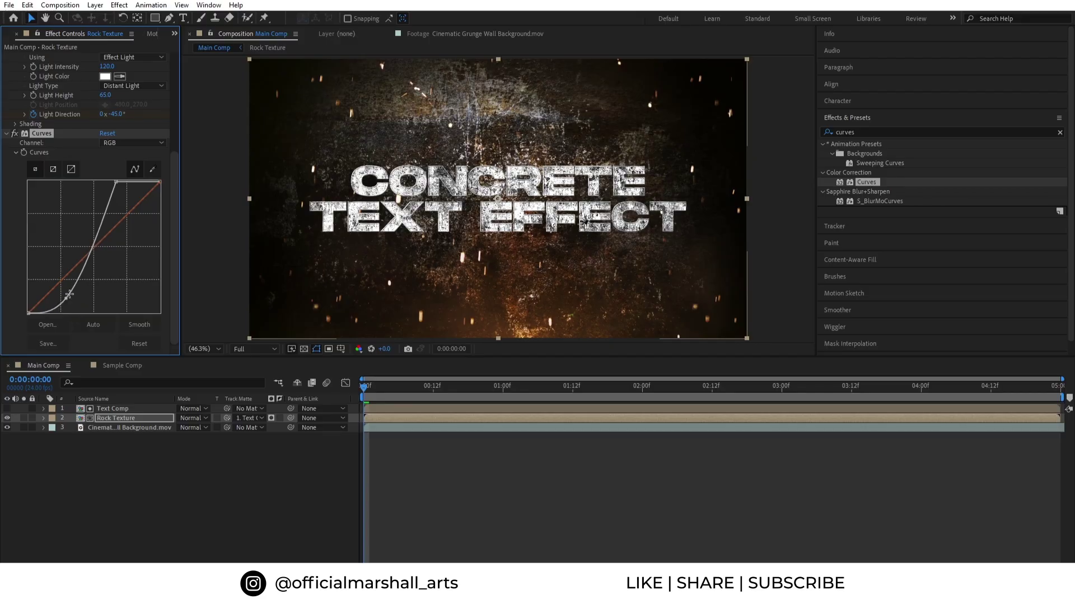
Step: Nudge the Red channel curve and lower the Blue channel slightly, then fit the composition in the viewer
click(133, 143)
click(115, 161)
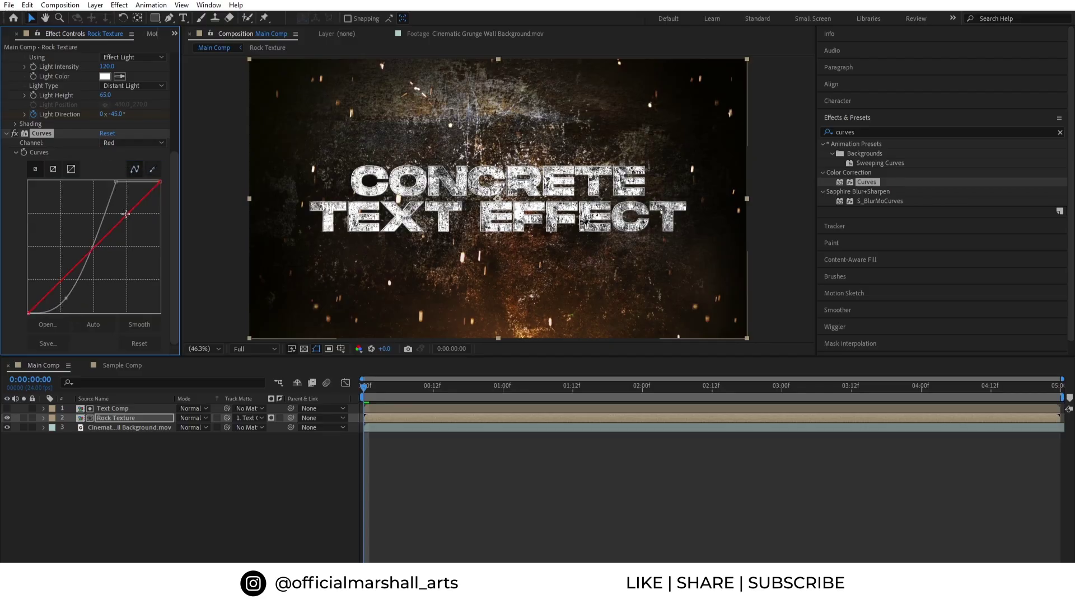
drag(126, 214, 123, 212)
click(132, 143)
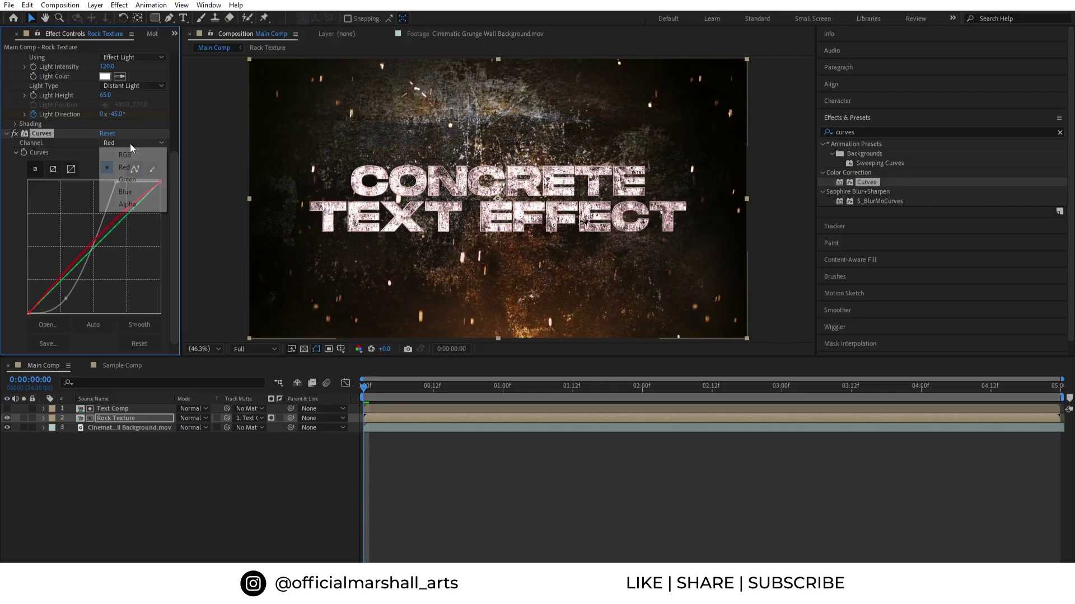
click(132, 191)
drag(128, 212, 129, 220)
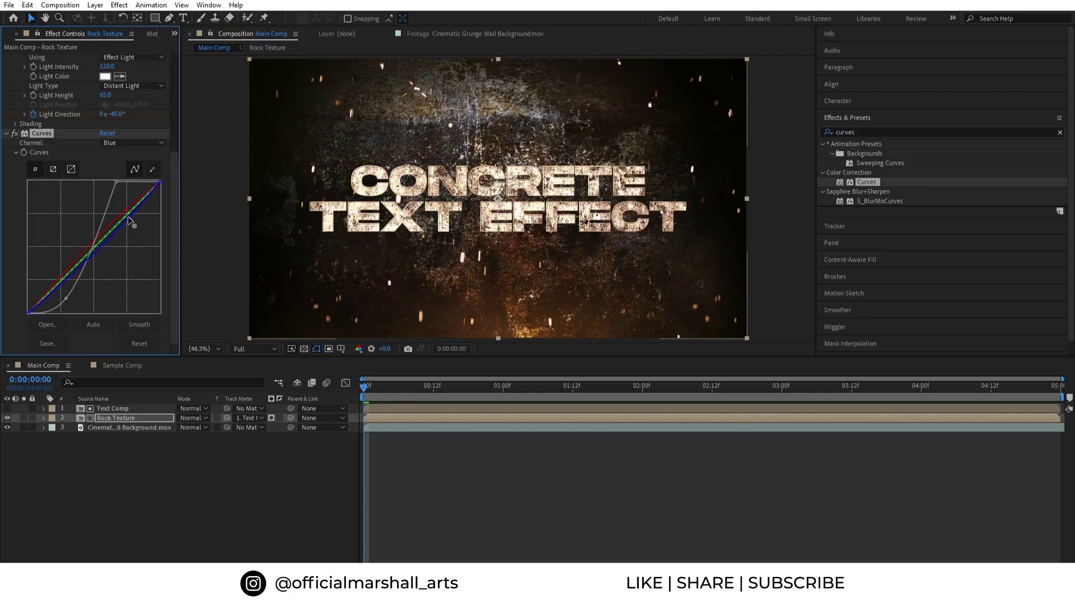
drag(128, 217, 126, 215)
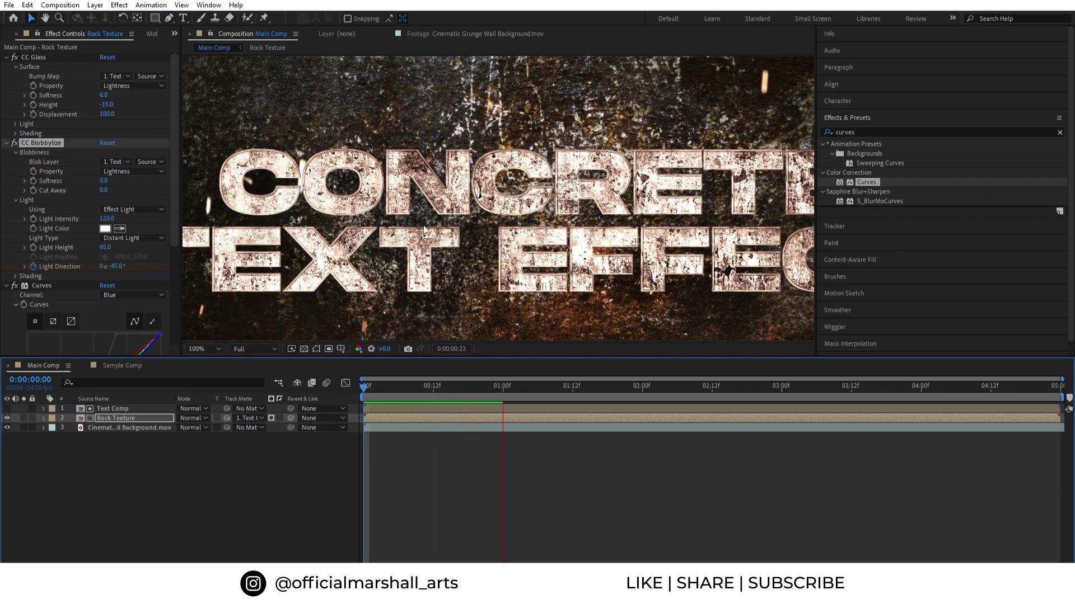
click(205, 348)
click(213, 303)
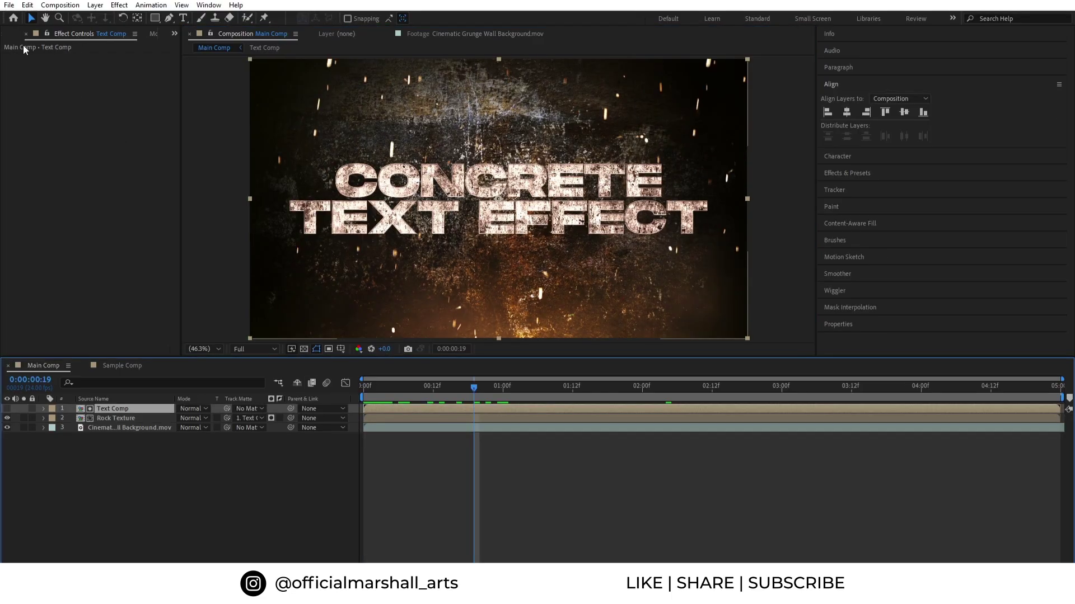
Step: Put the green-screen bullets footage on top of Main Comp, trim its in-point and slide it to near 0:00
click(7, 35)
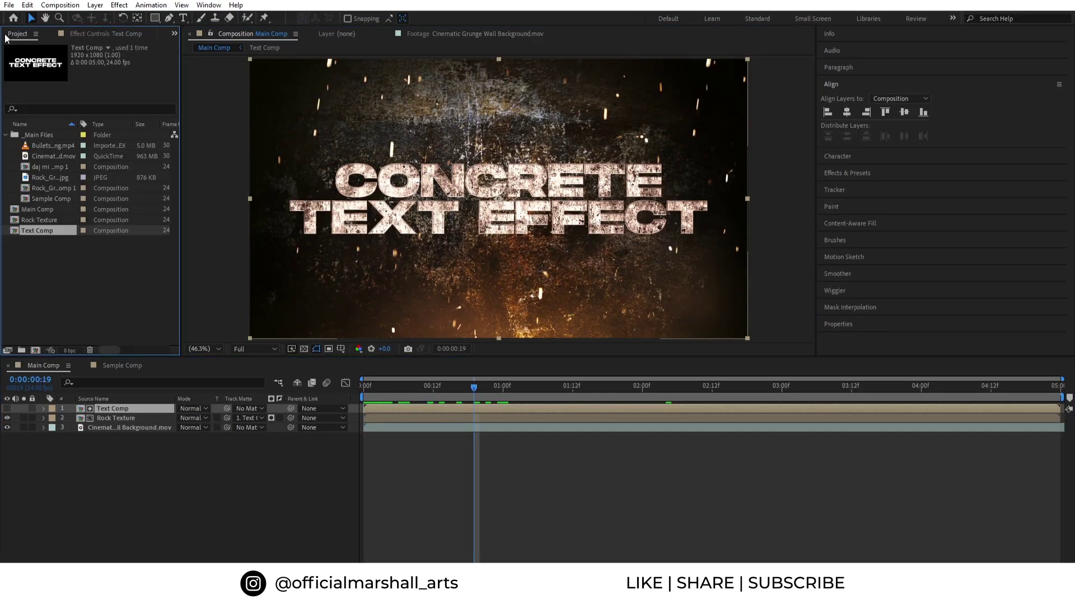
click(46, 146)
drag(53, 146, 84, 405)
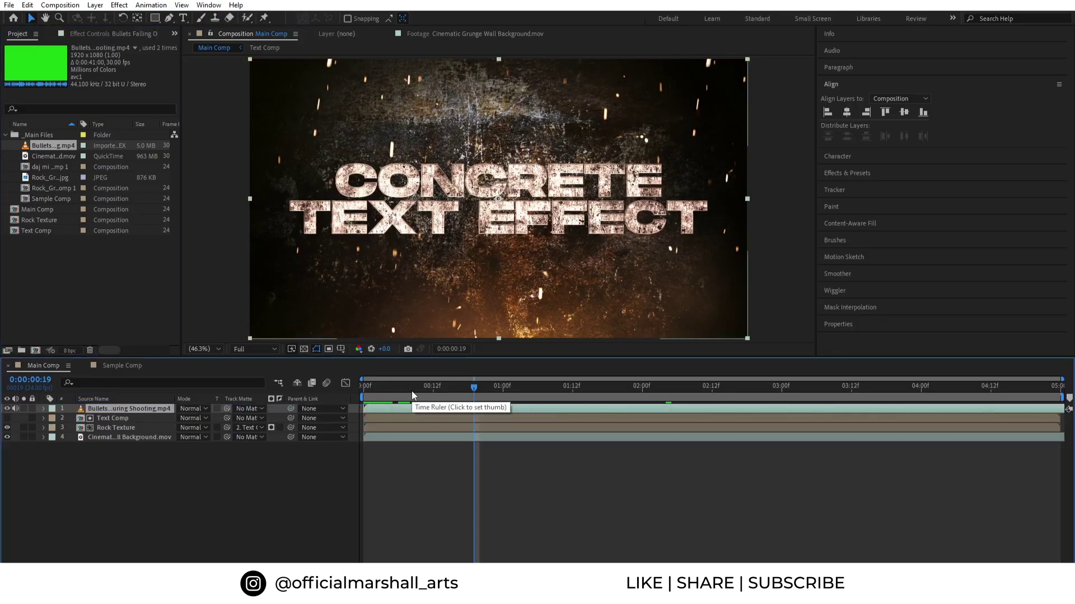
drag(398, 391, 735, 420)
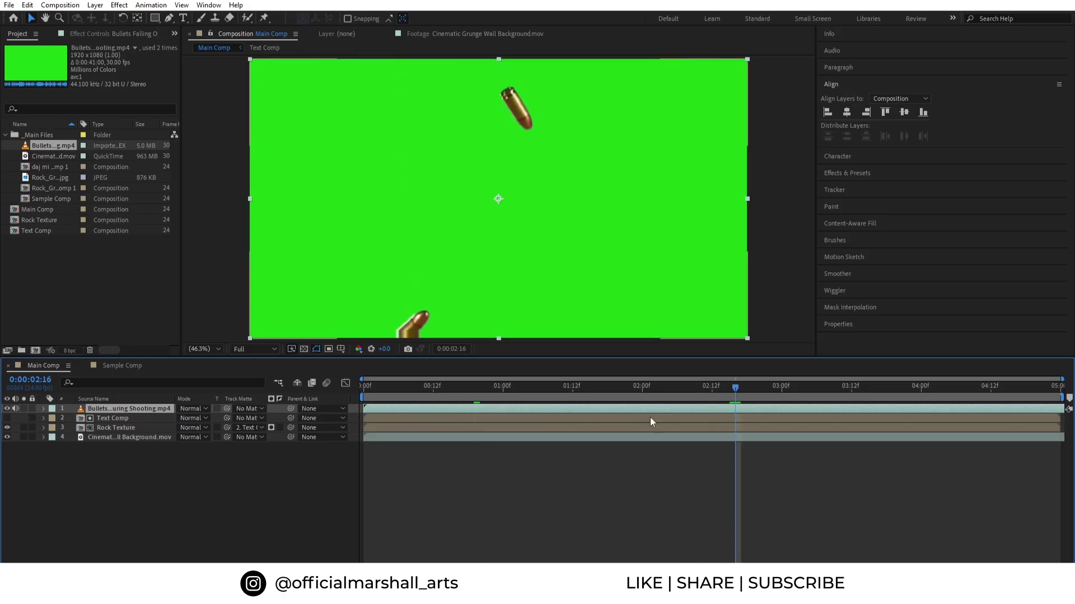
key(alt+bracketleft)
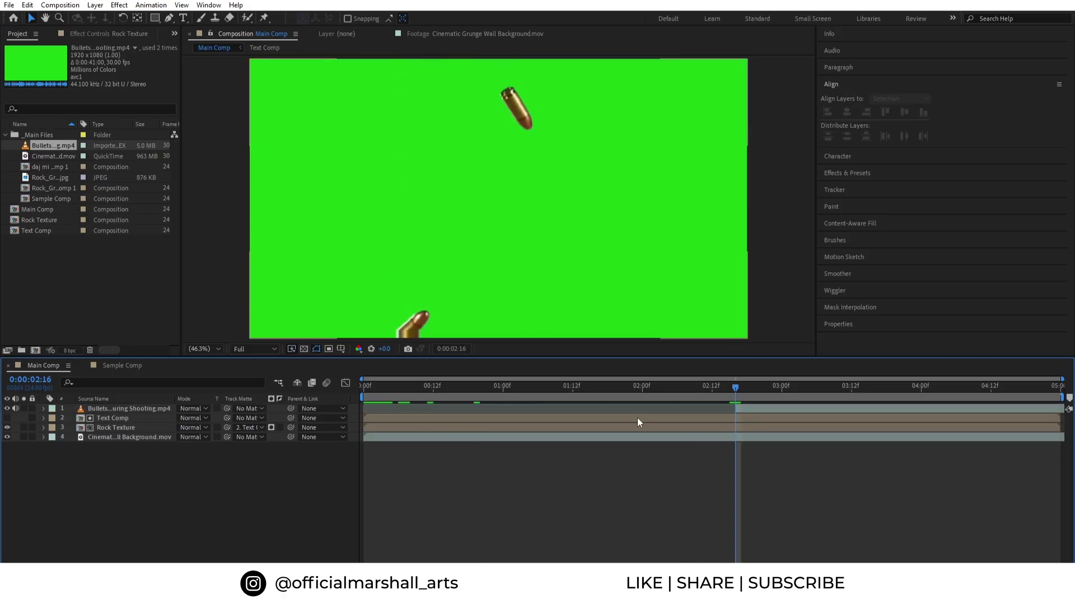
drag(780, 410, 413, 428)
Step: Apply Keylight (1.2) to the bullets layer and eyedrop the green for Screen Colour
click(827, 170)
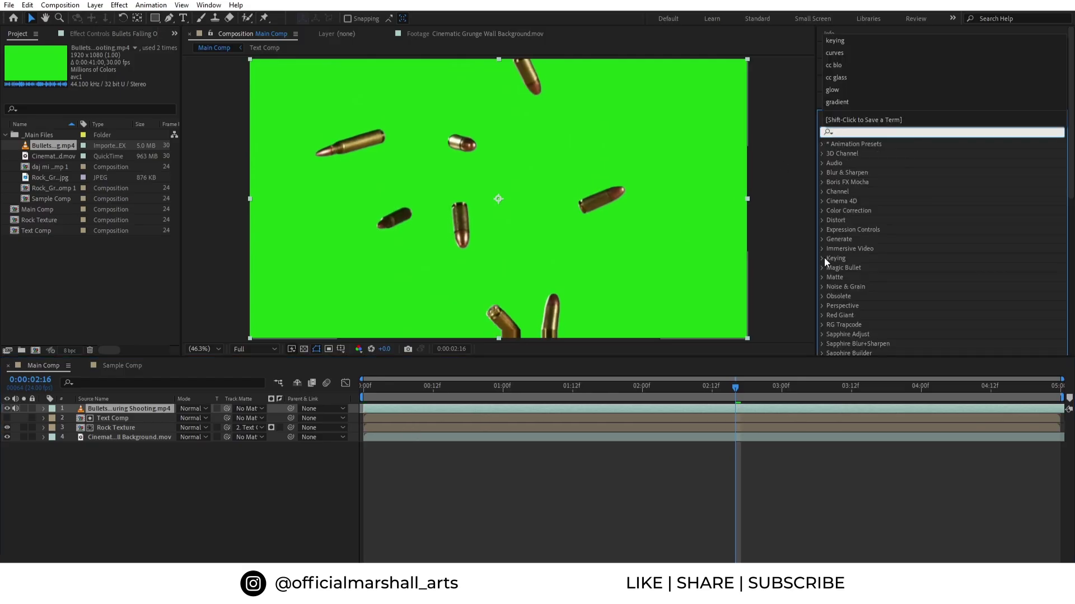
click(824, 258)
scroll(845, 297, down, 1)
drag(855, 310, 565, 409)
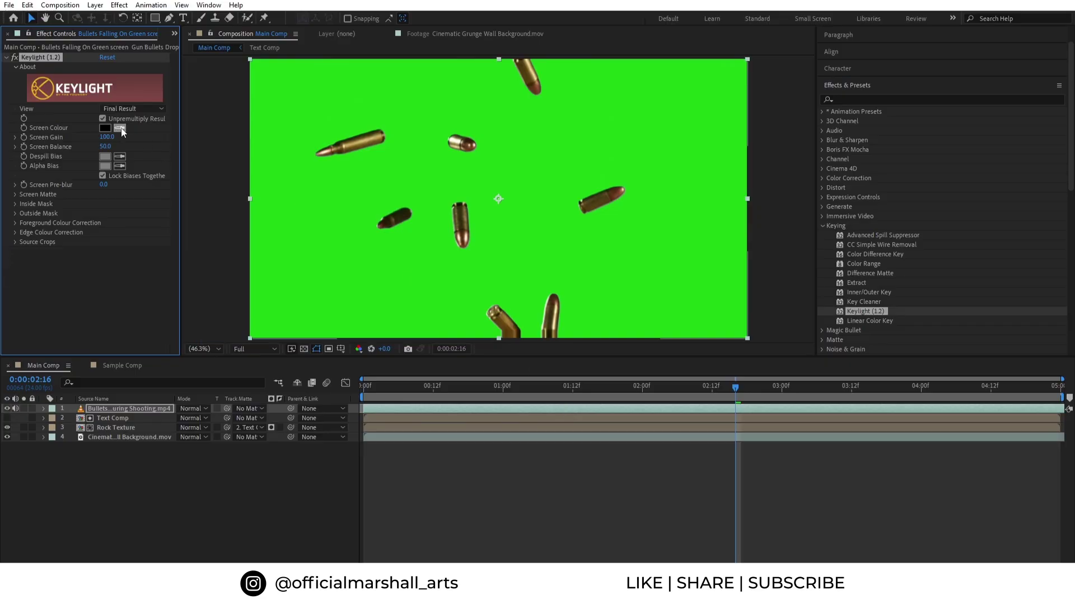
click(433, 111)
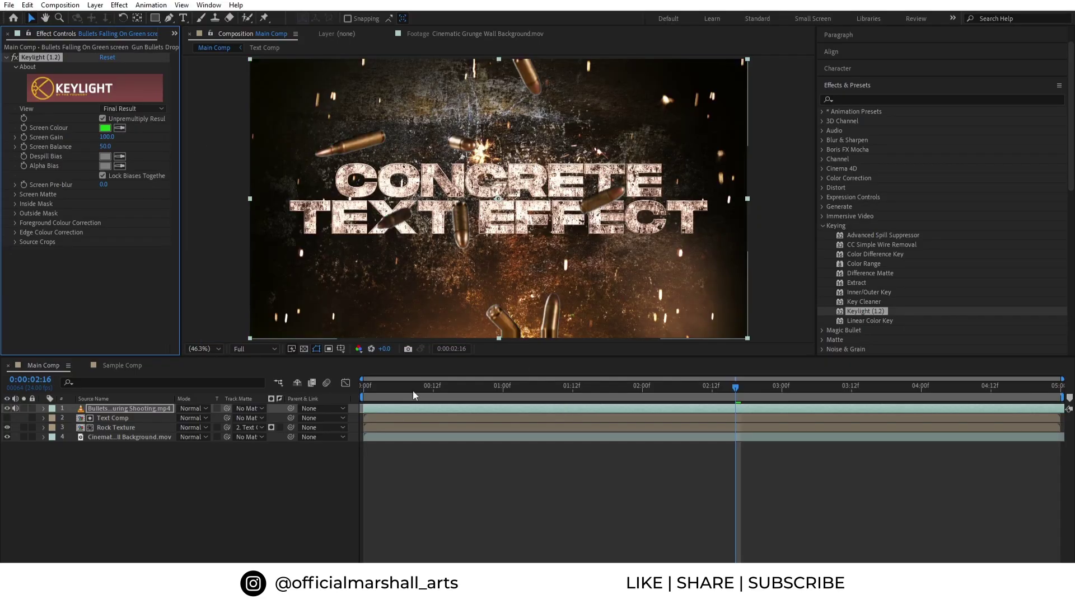
Step: Set Keylight Screen Shrink/Grow to -1.1 and review an early frame near 0:00:00:19 at Fit view
scroll(354, 149, up, 4)
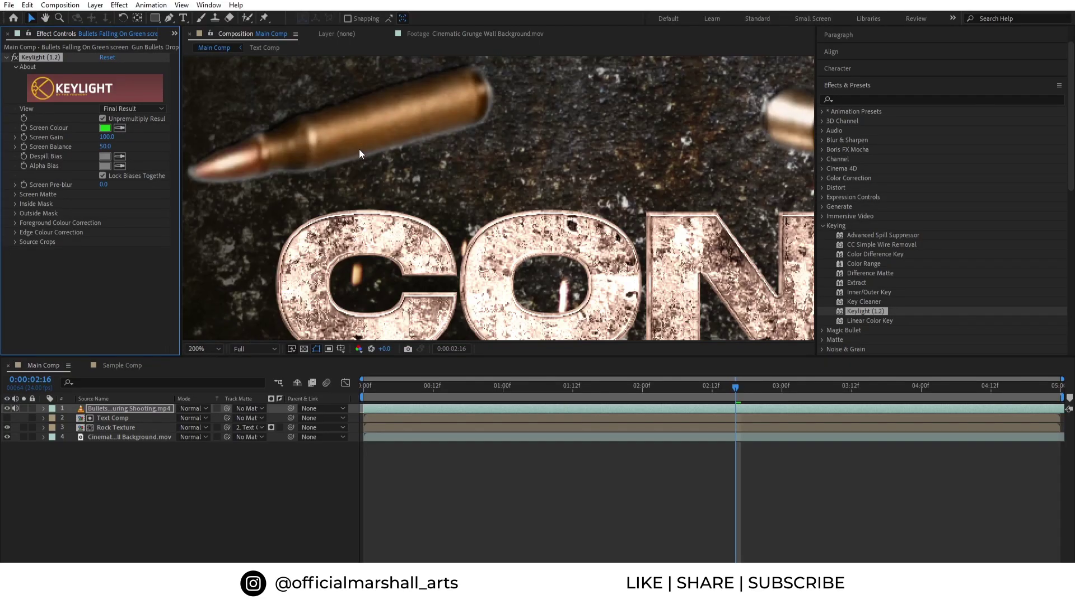
click(15, 194)
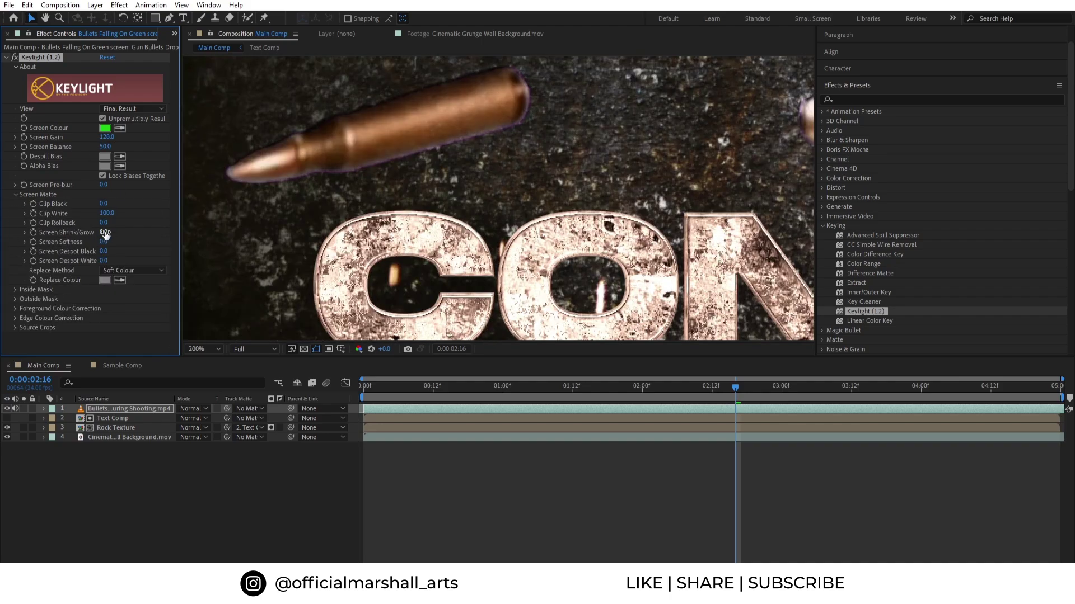
mouse_move(104, 232)
mouse_down()
mouse_move(143, 234)
mouse_move(101, 232)
mouse_up()
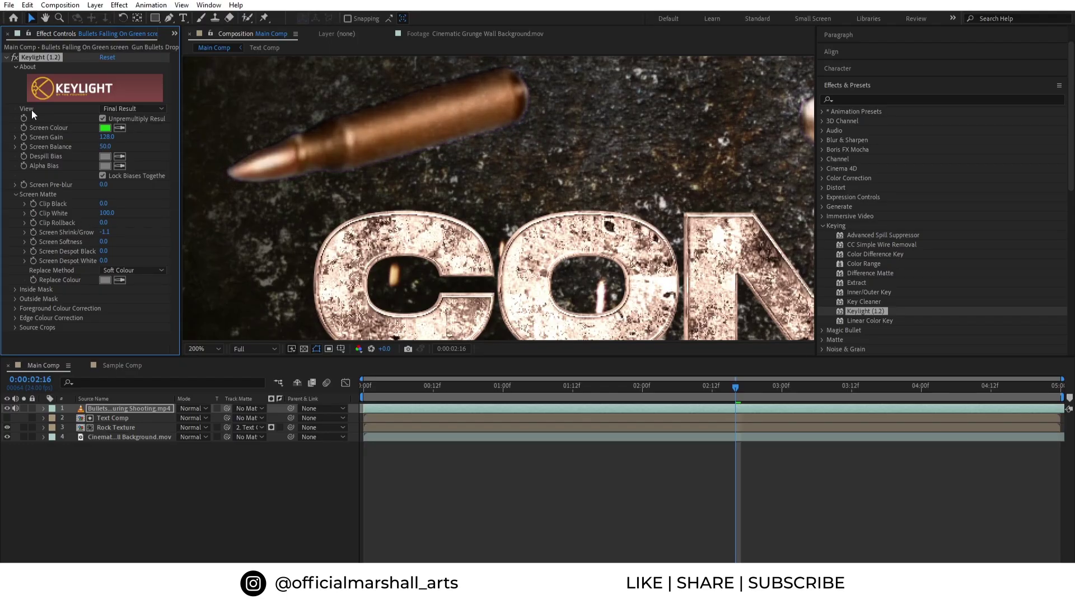
scroll(365, 177, down, 4)
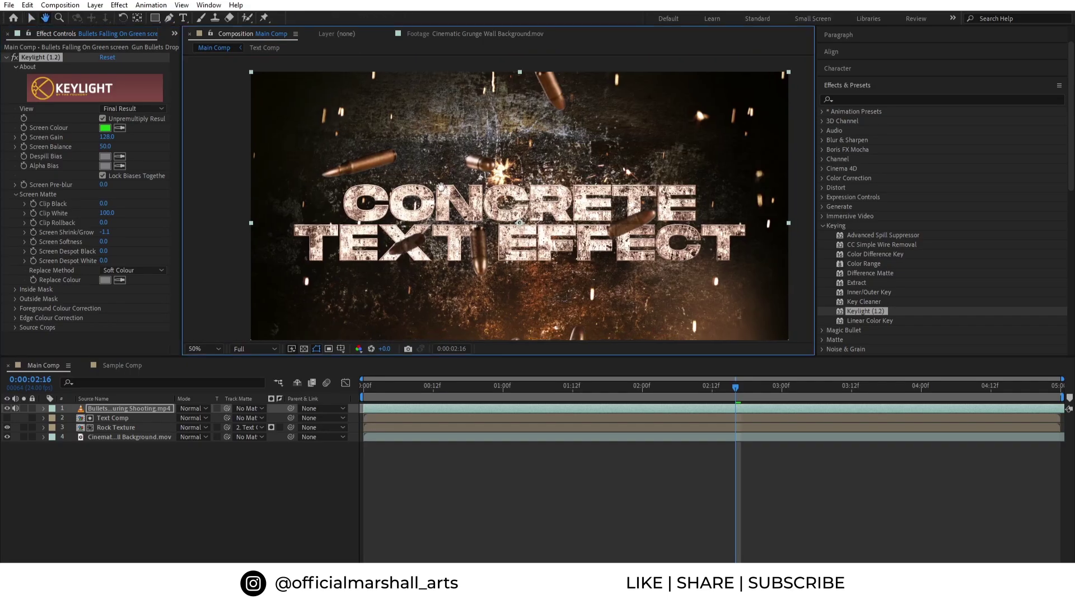
click(204, 348)
click(213, 361)
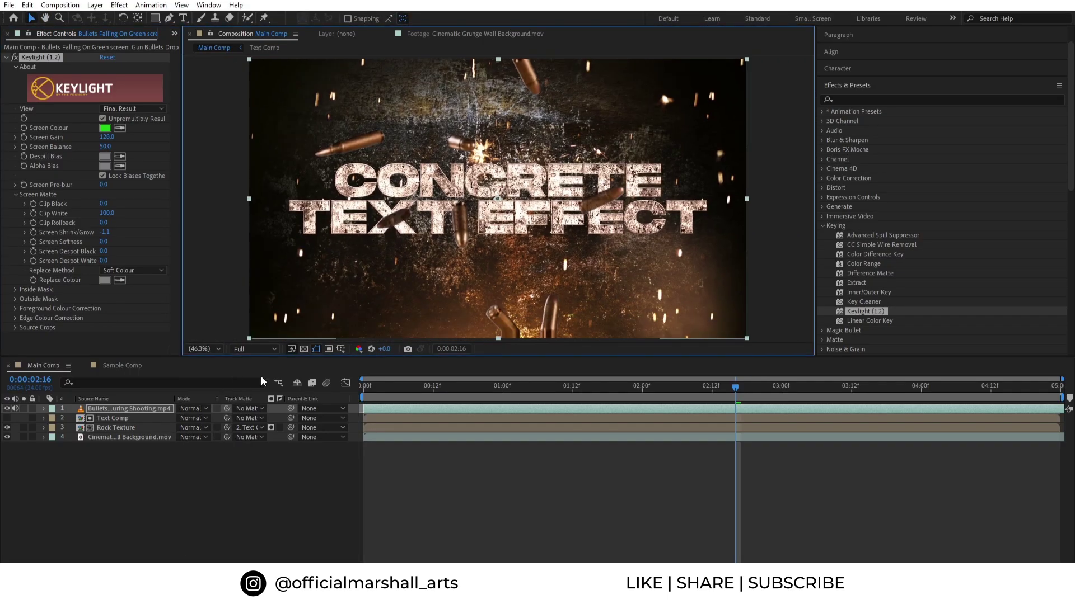
drag(385, 394, 472, 395)
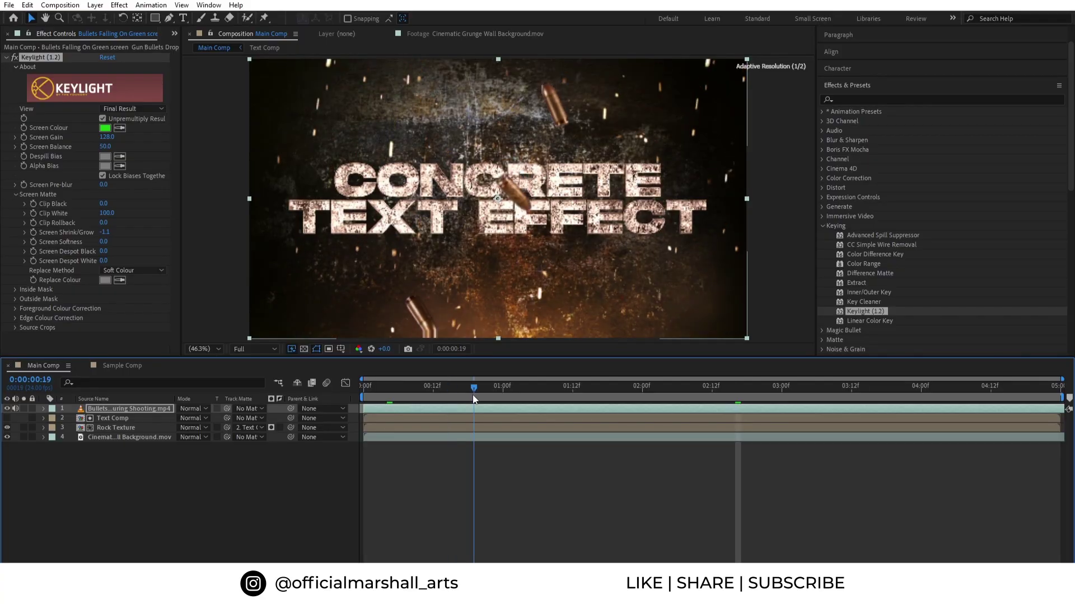
Step: Apply Curves to the bullets layer with a steep S-curve, then start editing its Scale value
click(836, 99)
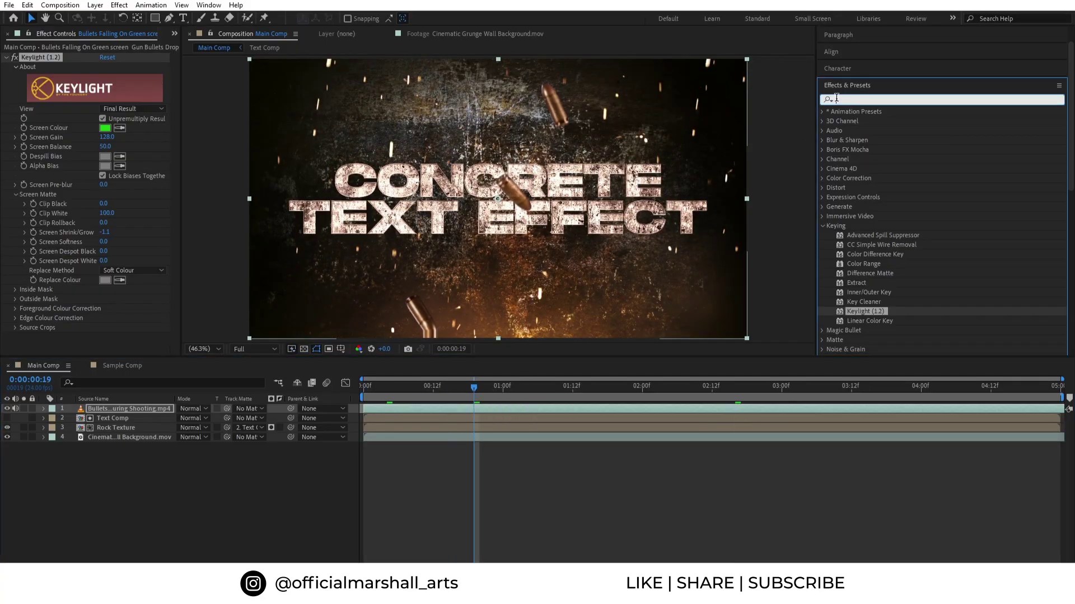
text(curves)
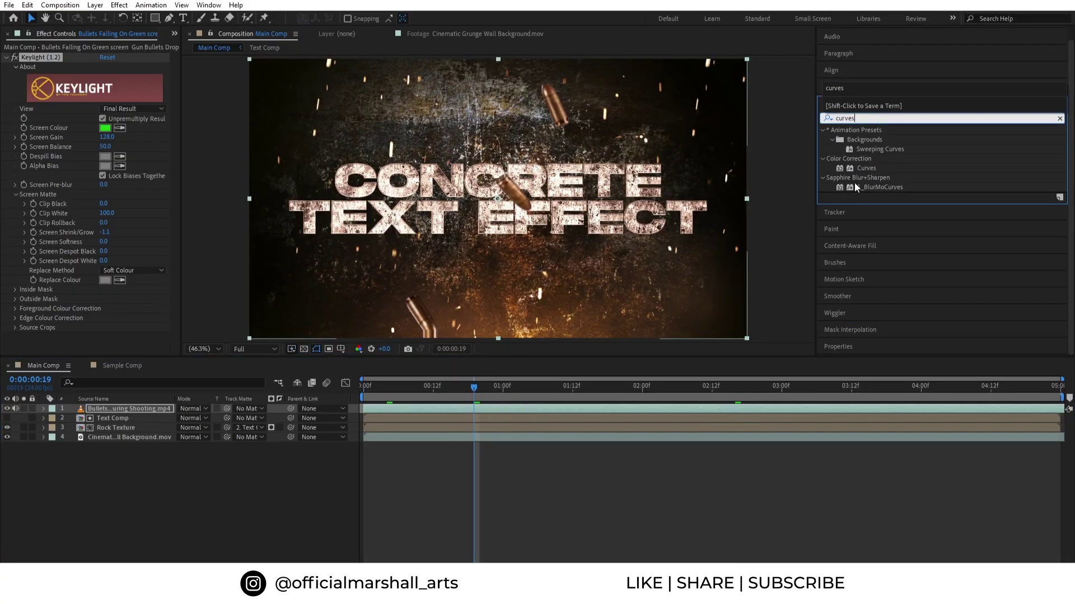
drag(866, 168, 478, 410)
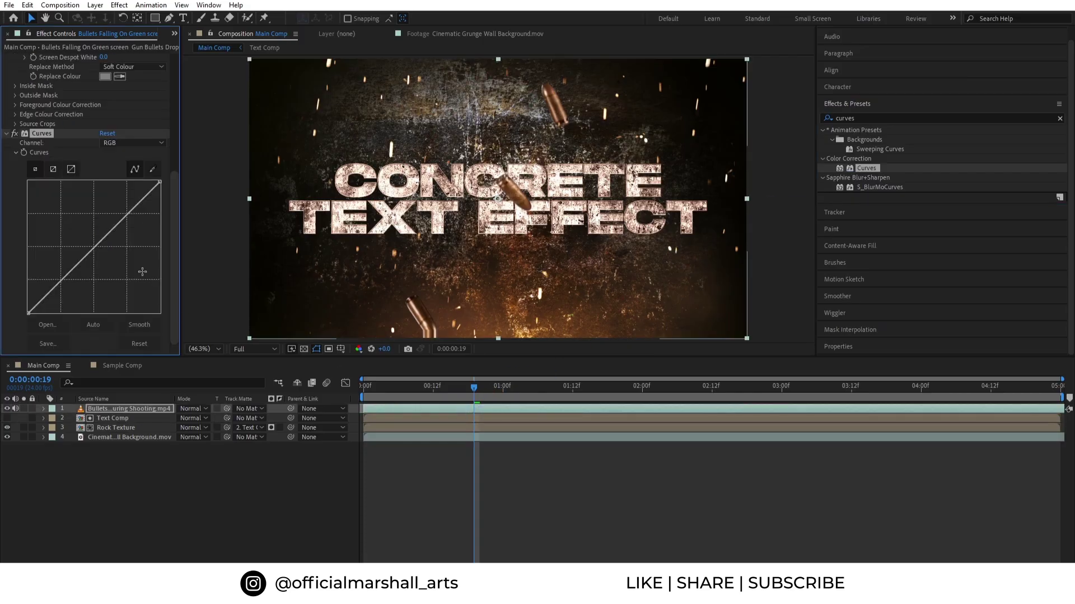
drag(127, 218, 117, 201)
click(76, 251)
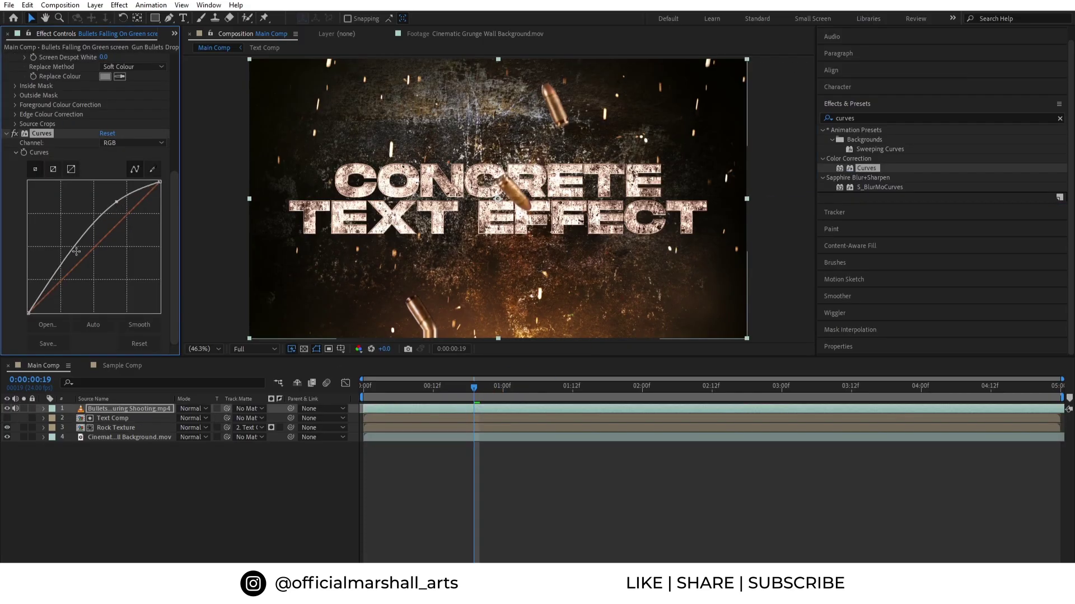
drag(50, 276, 48, 299)
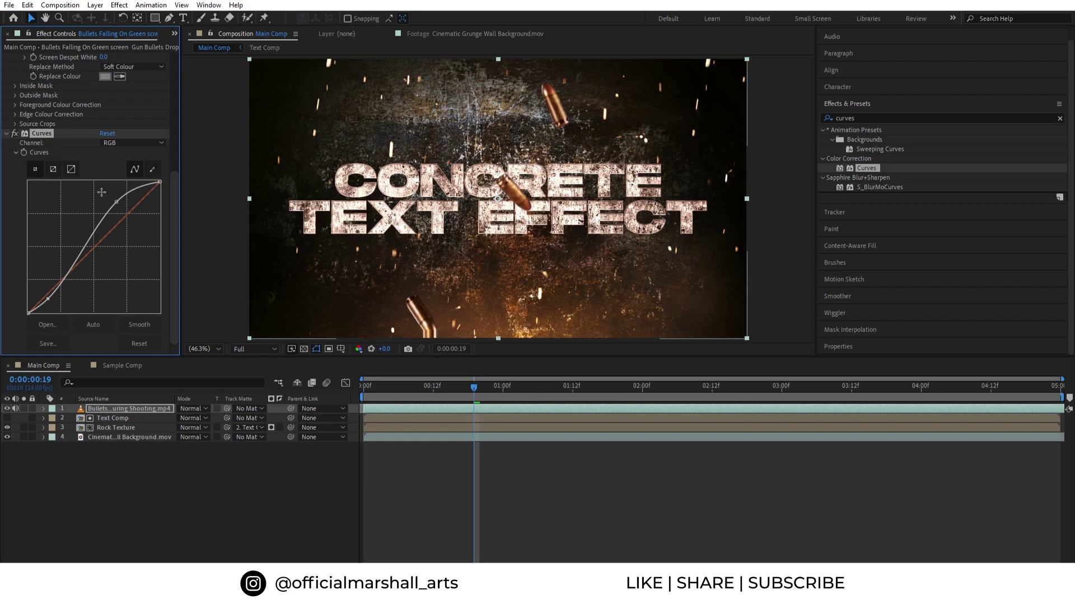
drag(116, 199, 110, 197)
key(s)
click(212, 419)
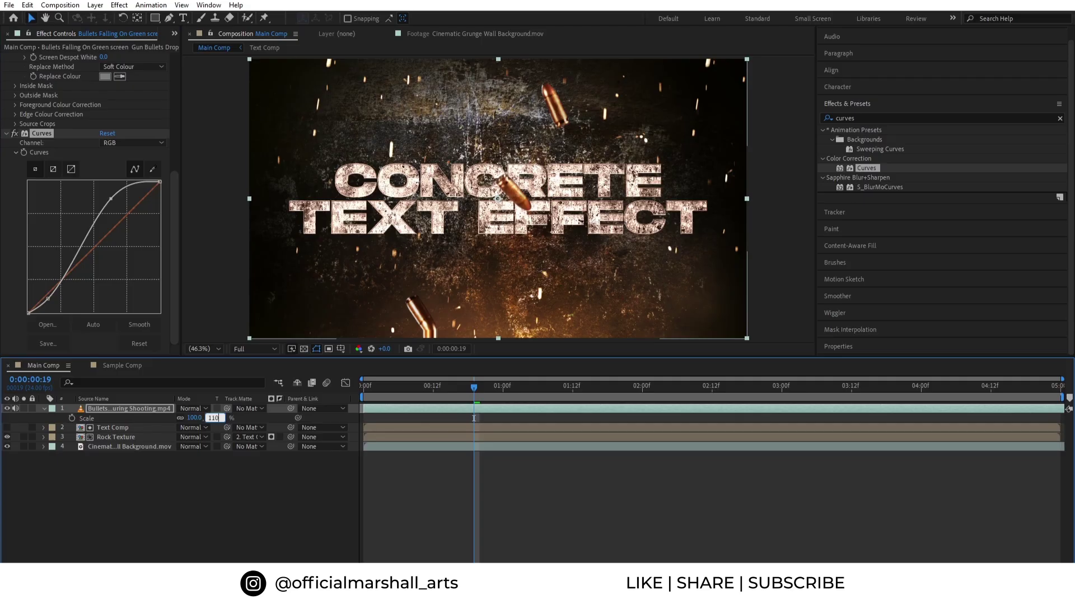
Step: Set the bullets Scale to 110% and Keylight Screen Balance to 69, then refit the viewer
key(Return)
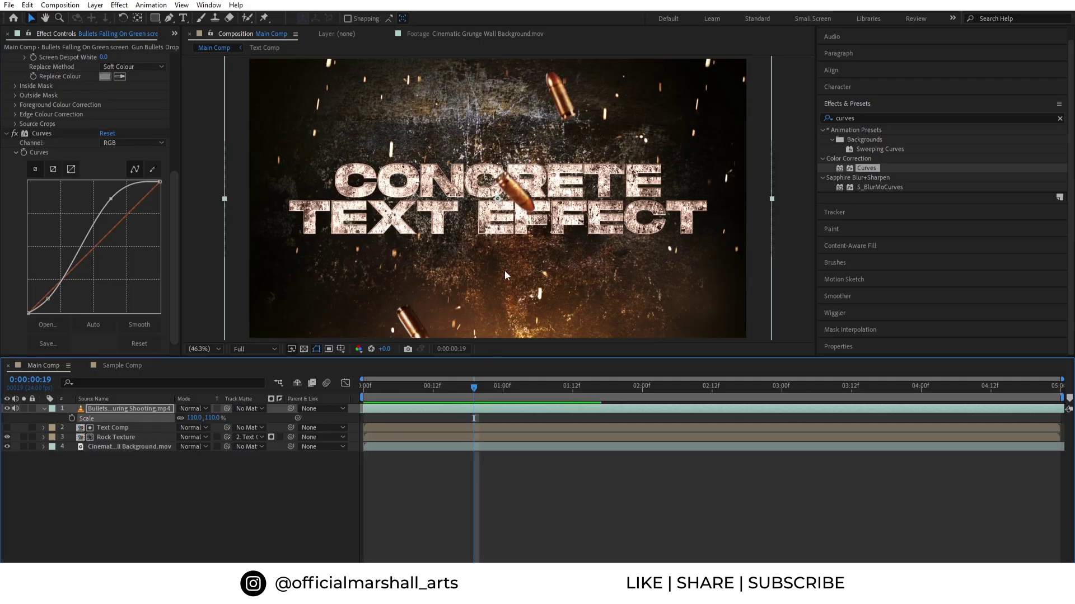
scroll(521, 199, up, 3)
scroll(63, 119, up, 8)
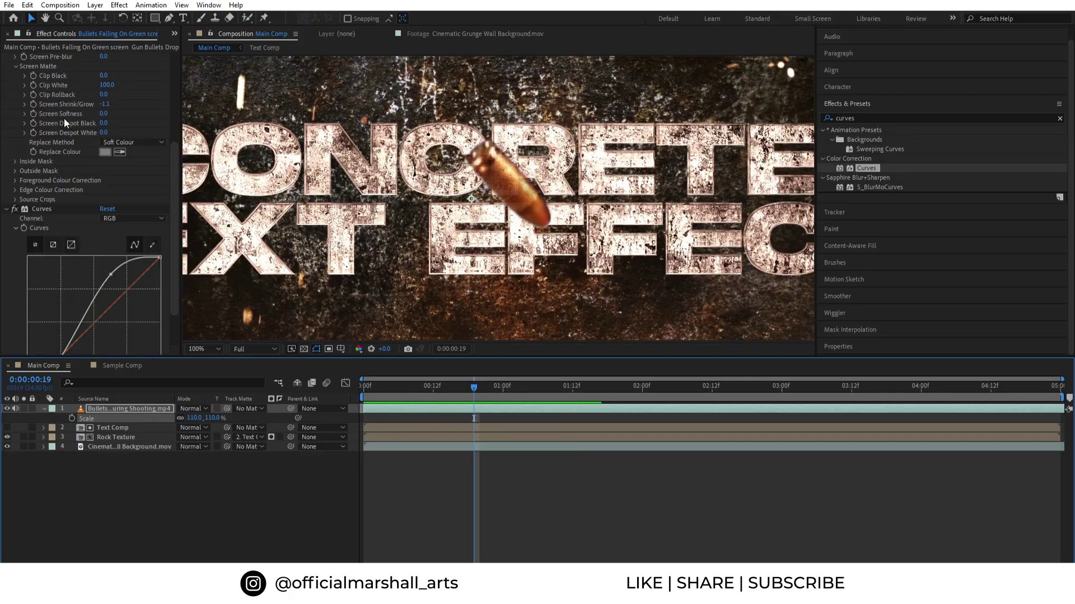
click(88, 146)
drag(88, 147, 110, 146)
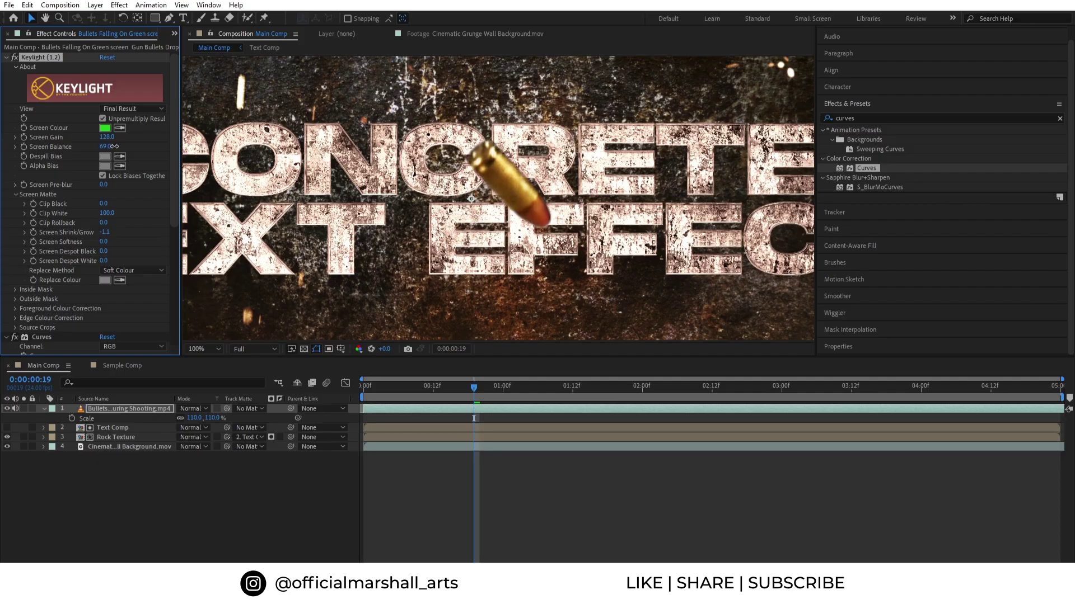
scroll(496, 207, down, 2)
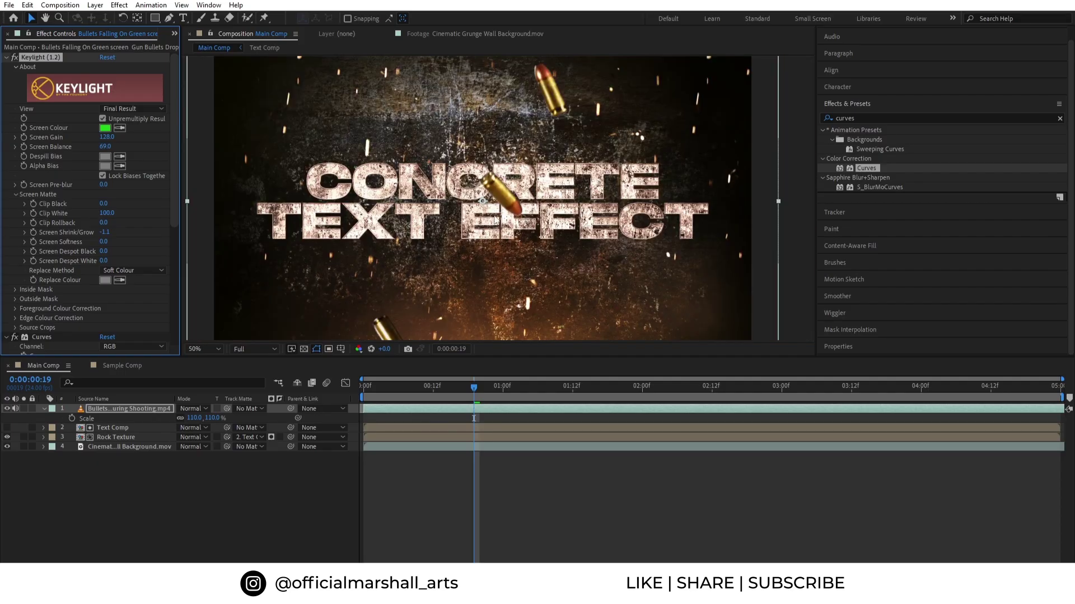
click(218, 349)
click(213, 367)
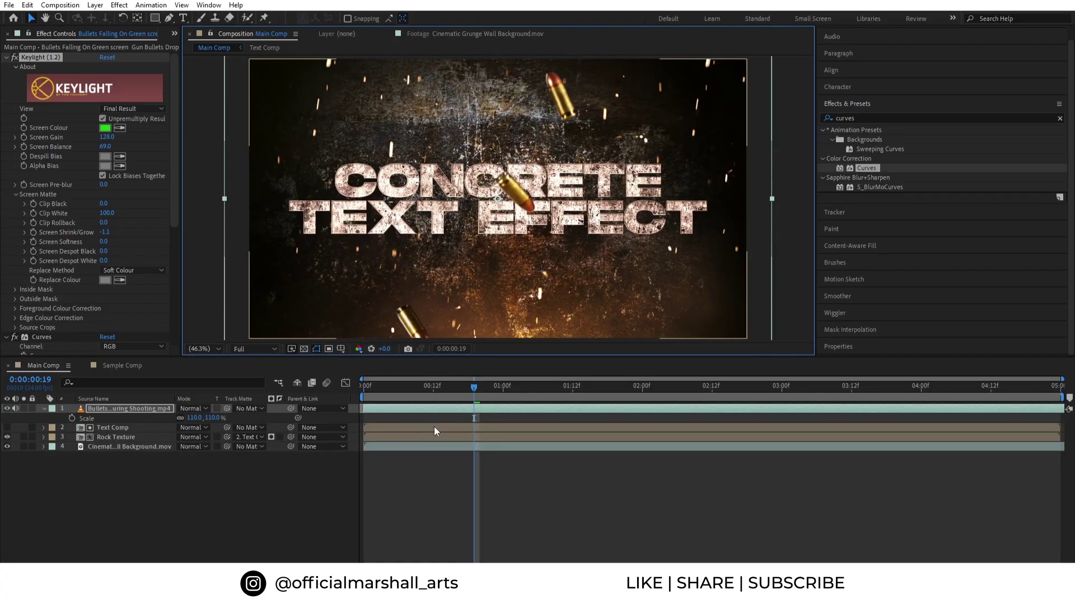
Step: Inside Text Comp, apply the Typewriter preset and move its end Start keyframe earlier
double_click(128, 425)
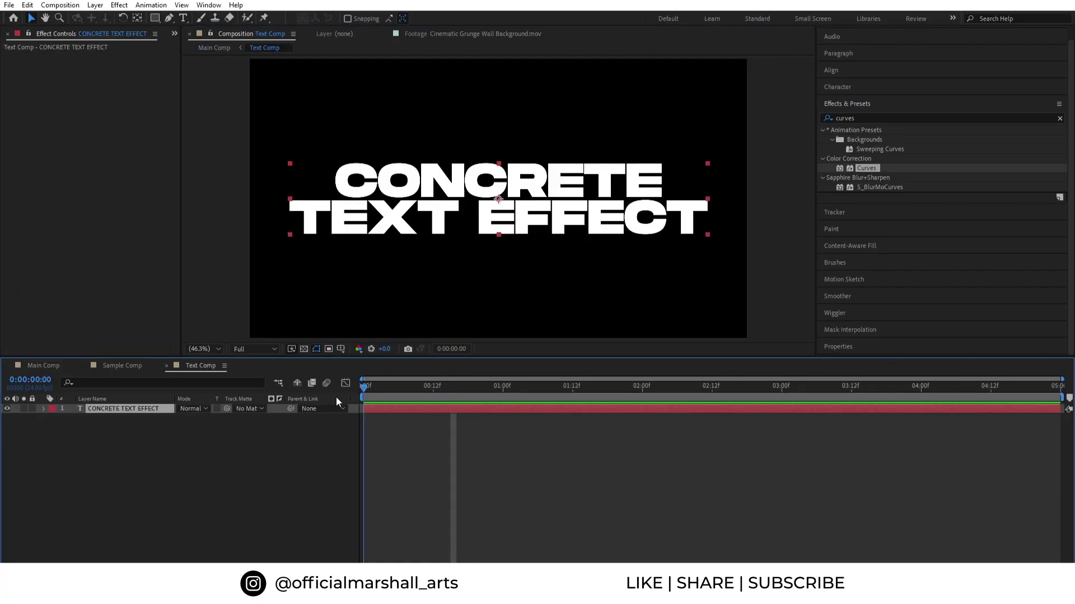
click(858, 119)
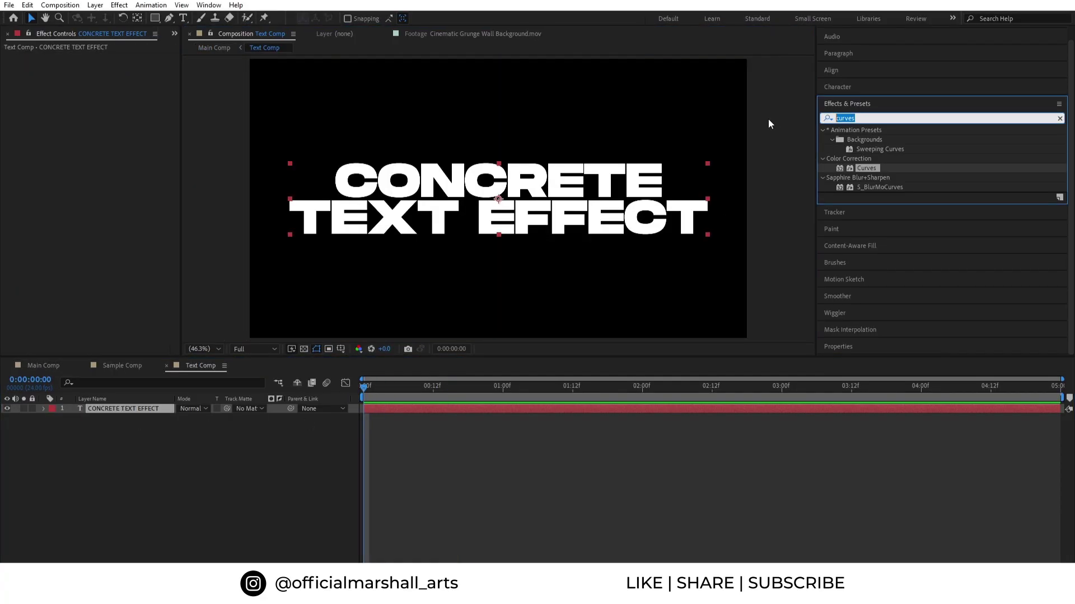
text(typewri)
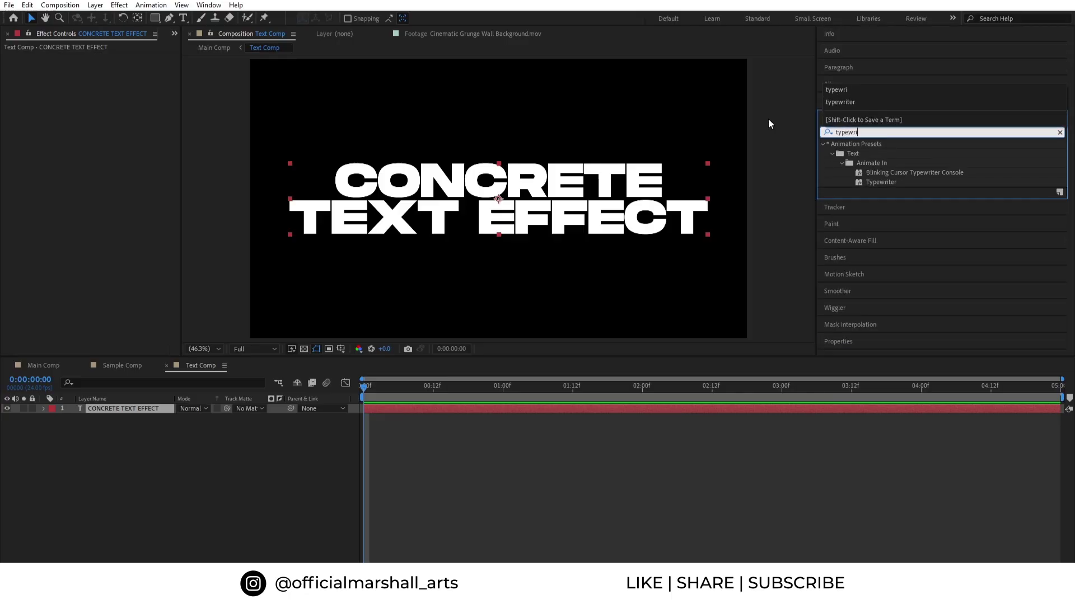
drag(881, 182, 387, 409)
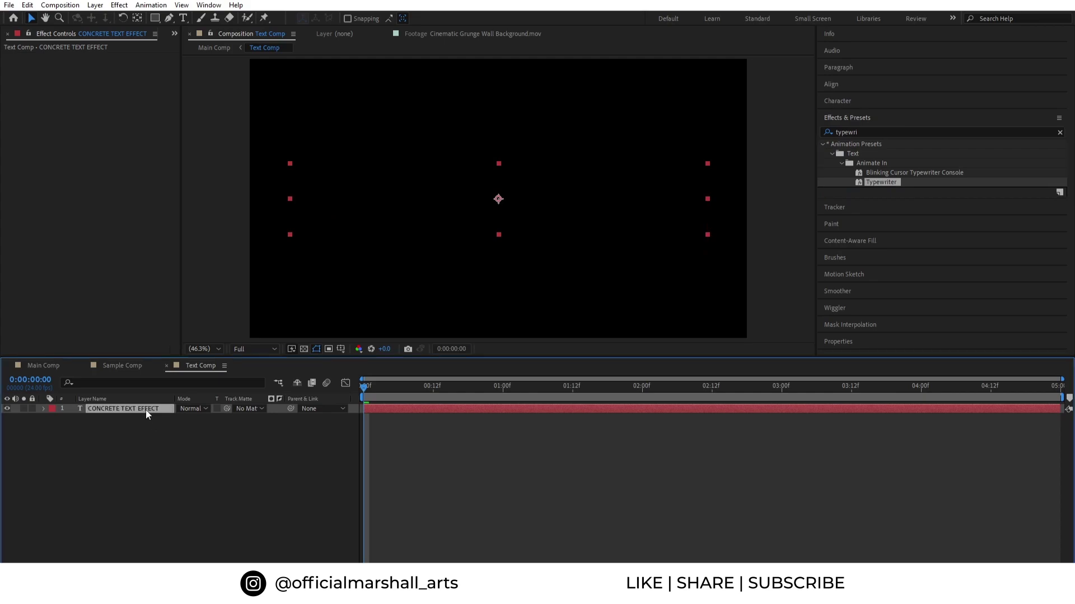
key(u)
drag(713, 428, 577, 435)
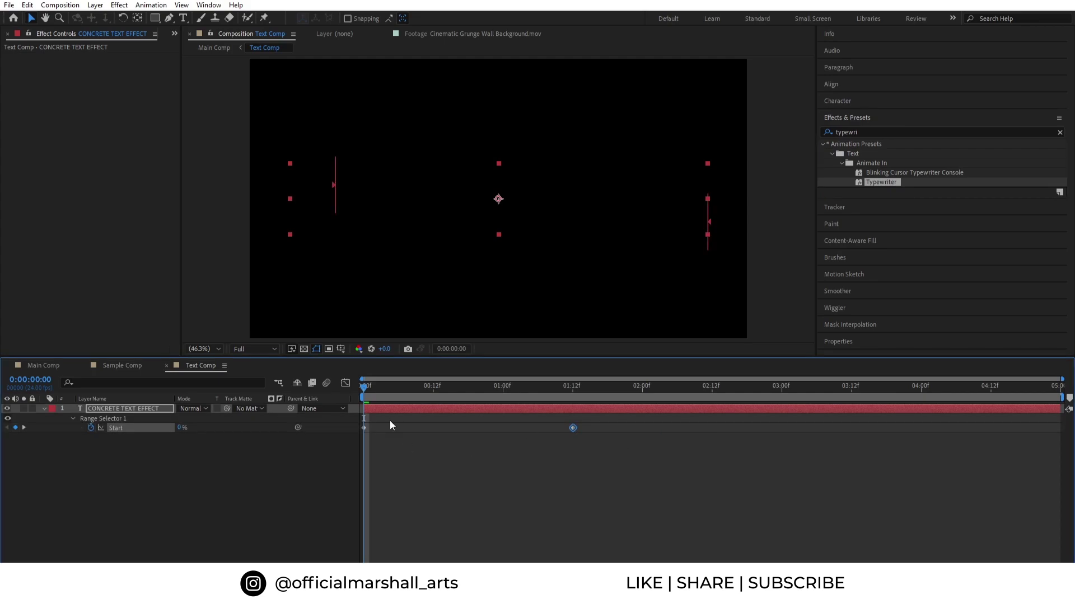
Step: Set the Typewriter Based On to Characters after previewing a Words reveal
click(73, 419)
click(83, 457)
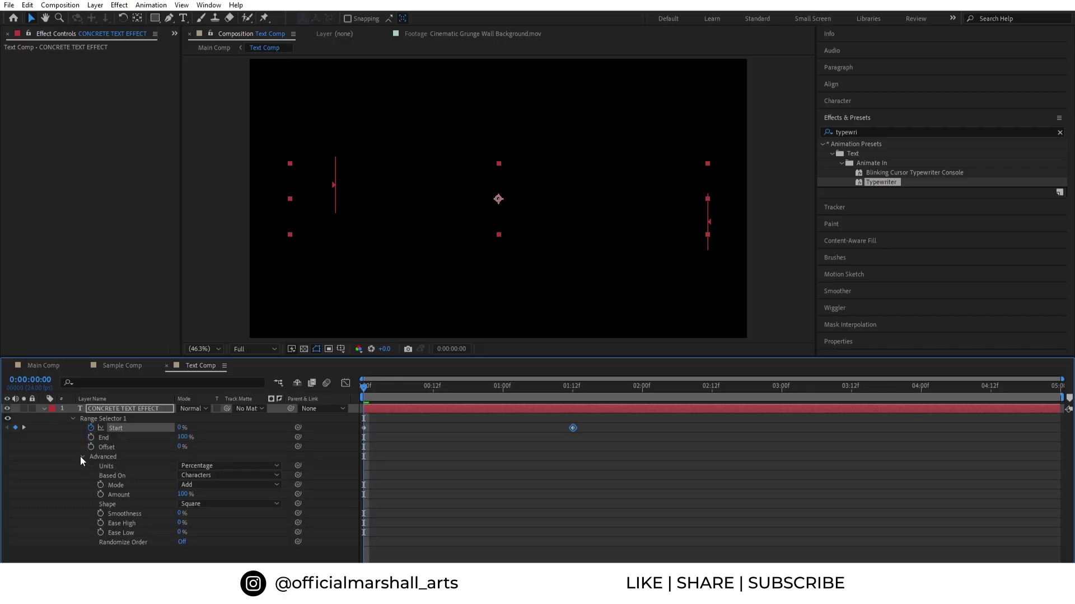
click(213, 476)
click(207, 512)
key(space)
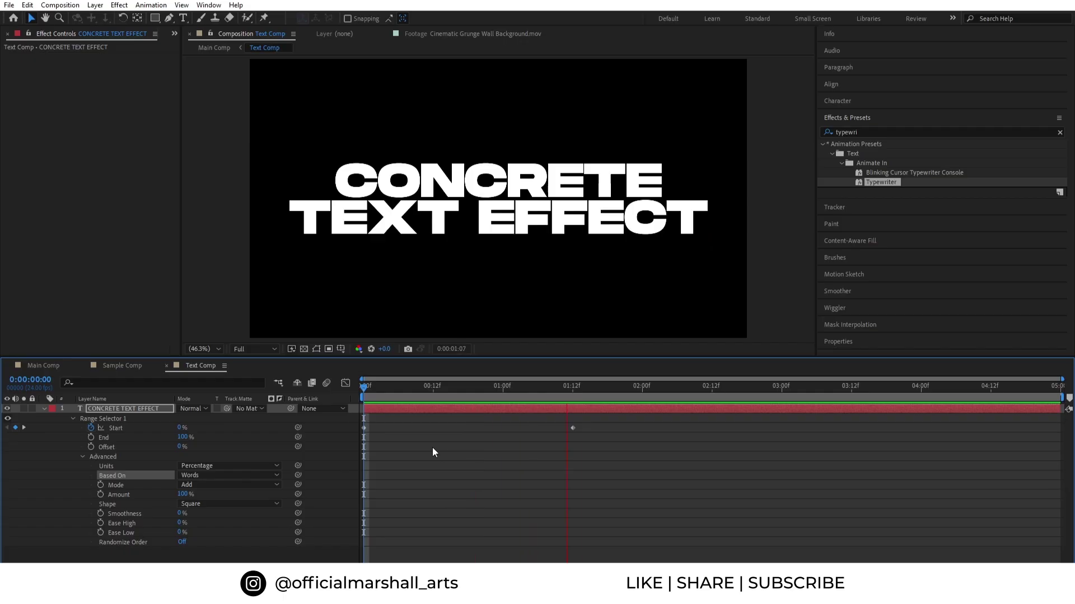
key(space)
key(Home)
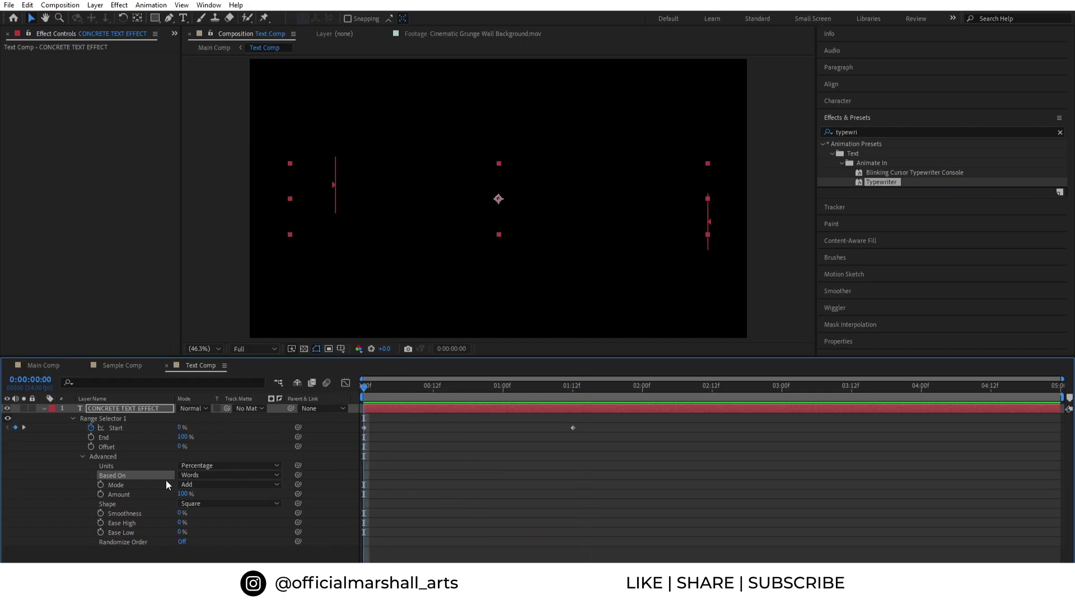
click(207, 476)
click(212, 487)
key(space)
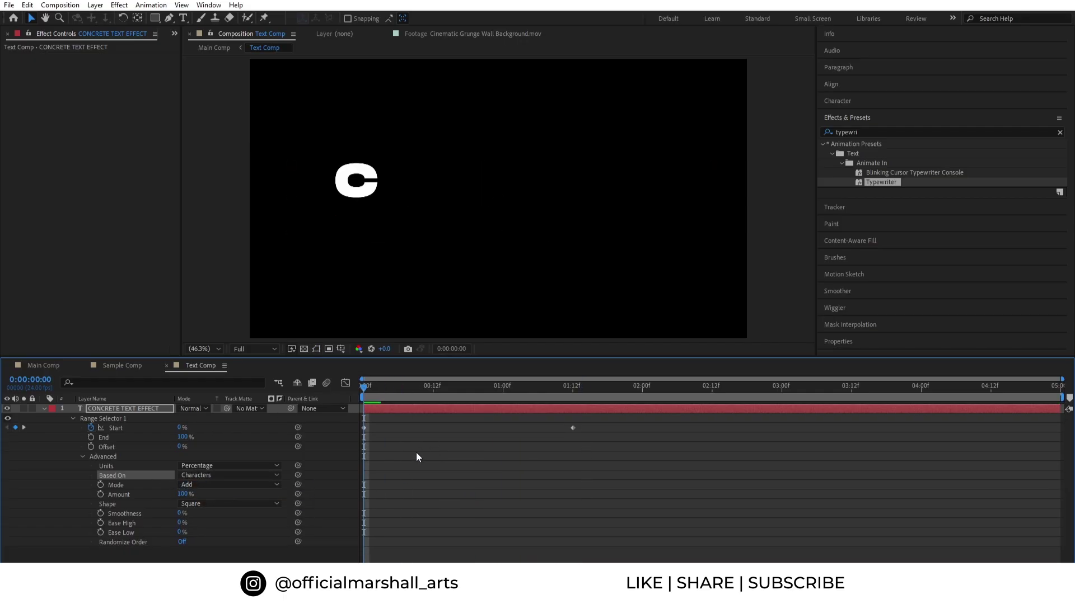
key(space)
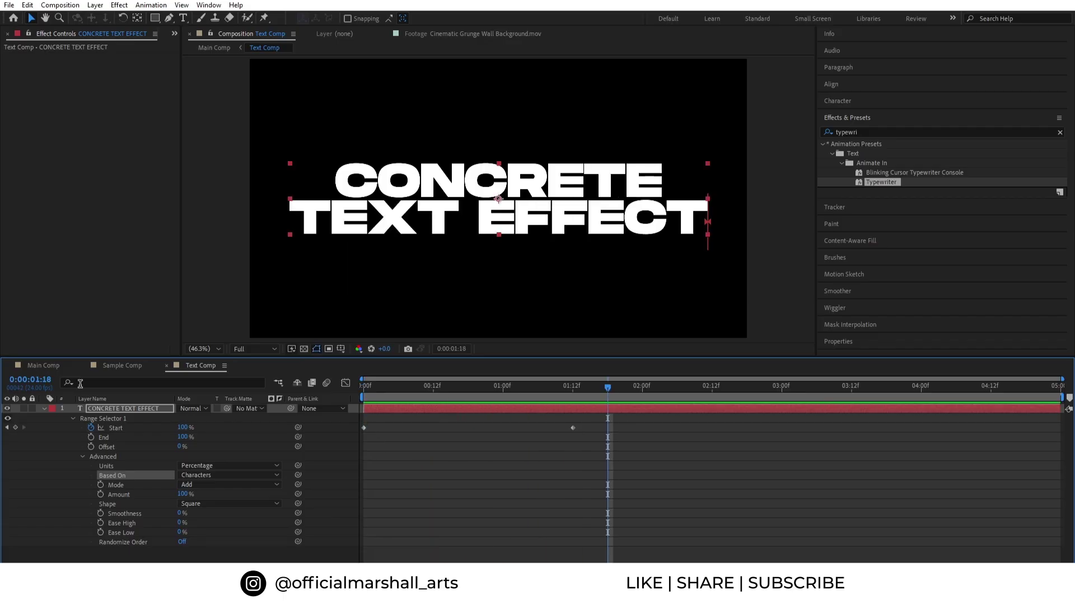
Step: Preview the full composite animation in Main Comp from the first frame
click(45, 365)
click(363, 387)
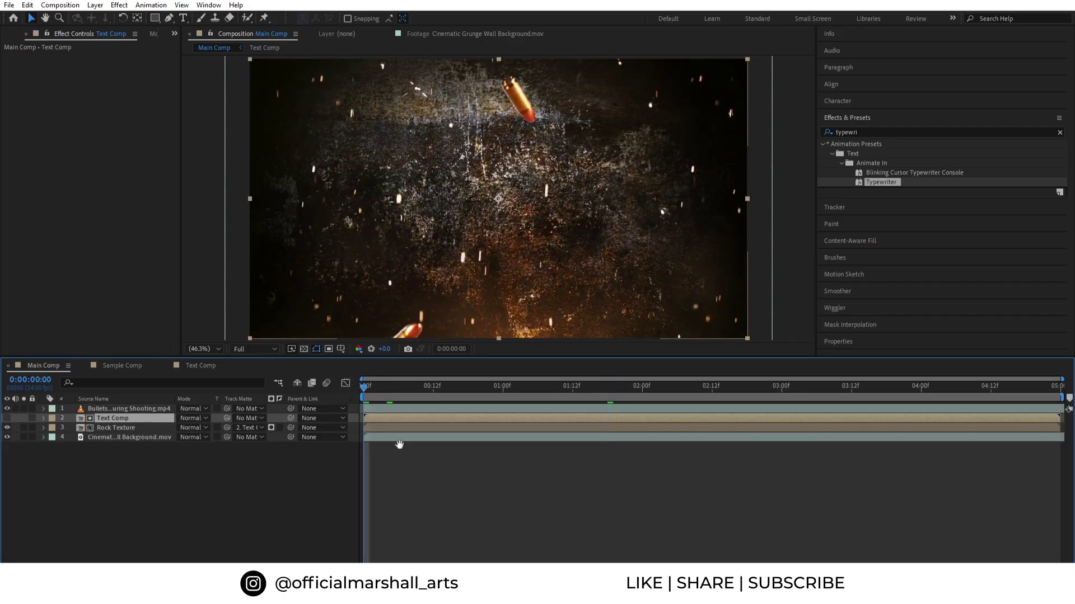
key(space)
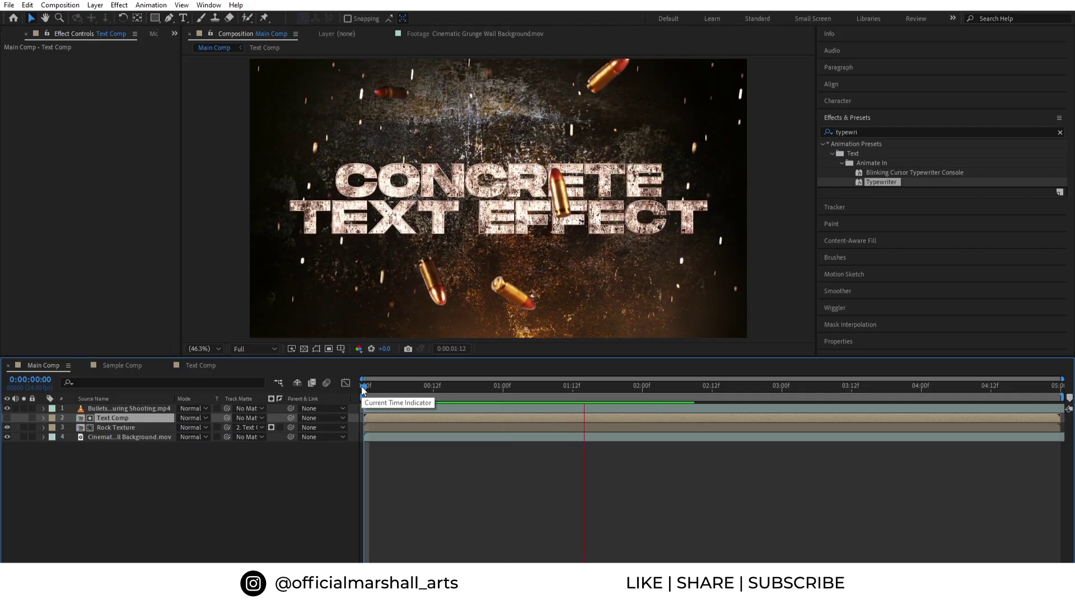
key(space)
click(364, 388)
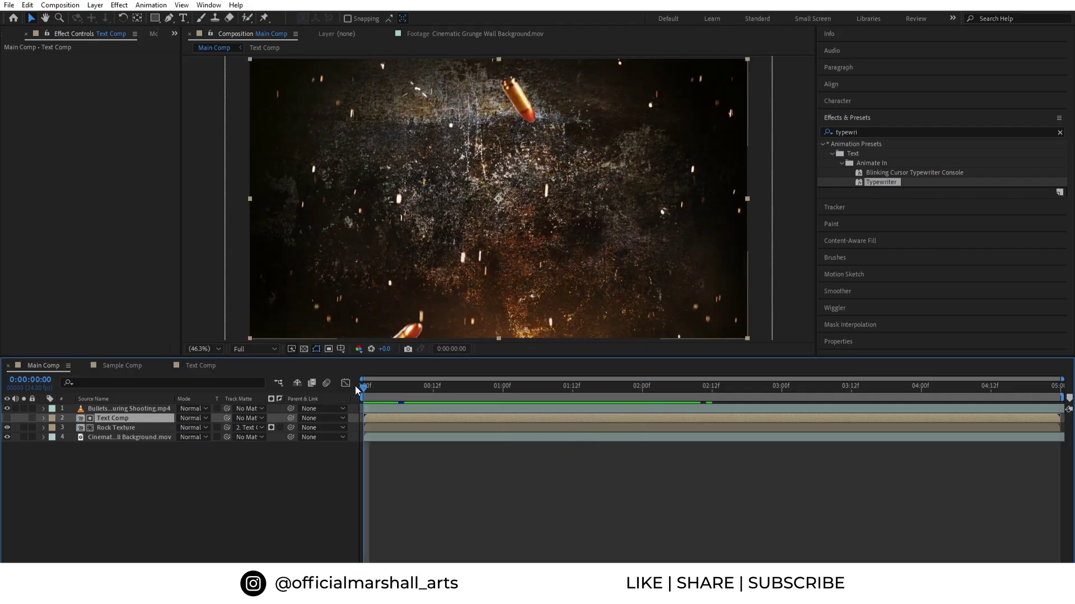
Step: Add Null 1, parent Text Comp, Rock Texture and the background footage to it, and show its Scale
right_click(214, 321)
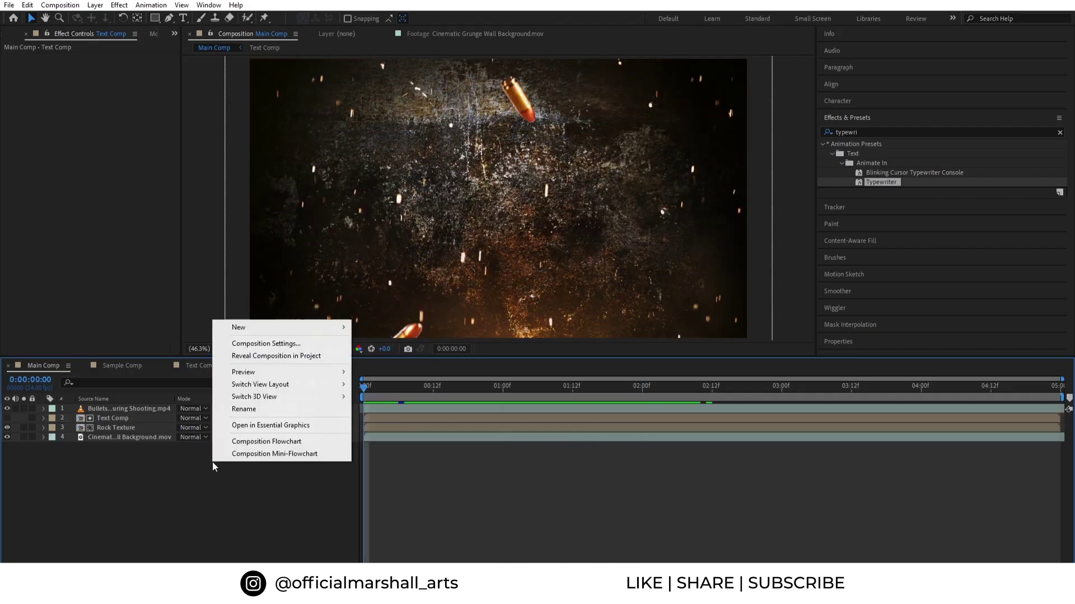
mouse_move(246, 328)
click(386, 399)
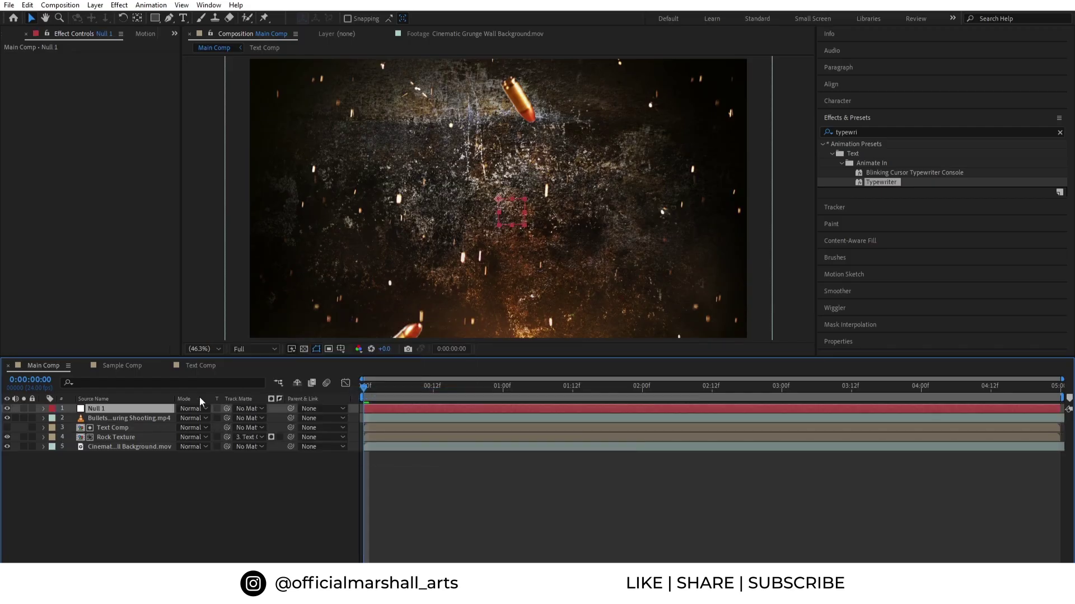
shift+click(139, 437)
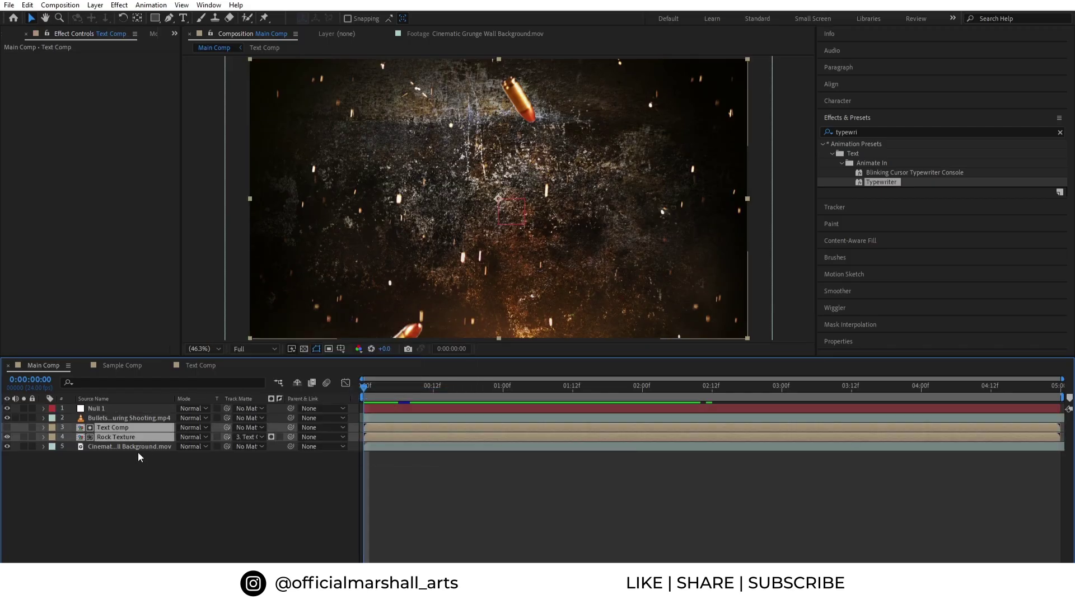
shift+click(141, 447)
drag(291, 427, 113, 408)
key(s)
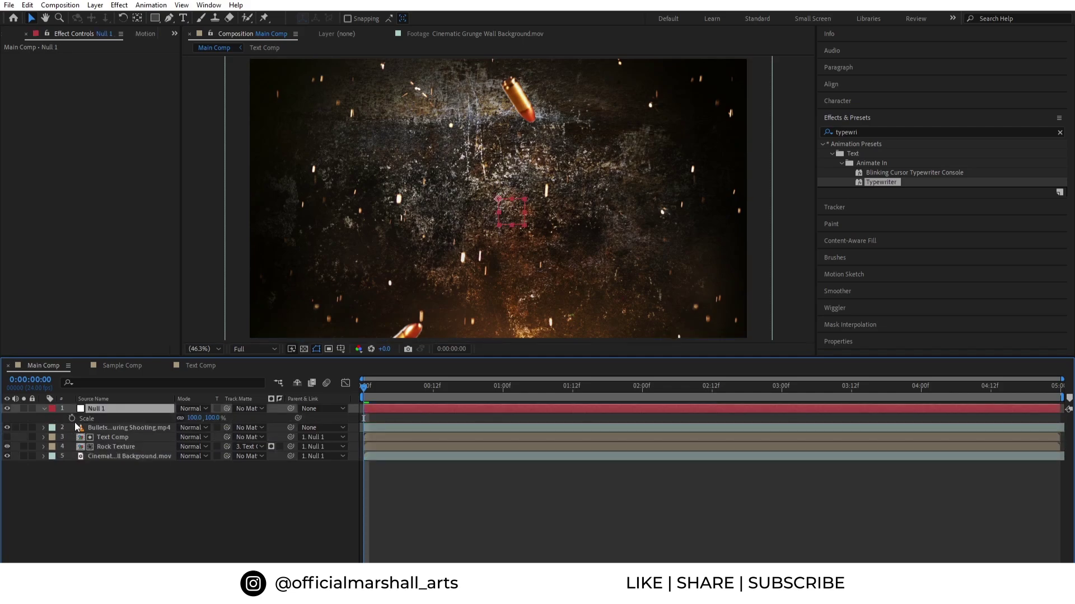
drag(625, 392, 731, 394)
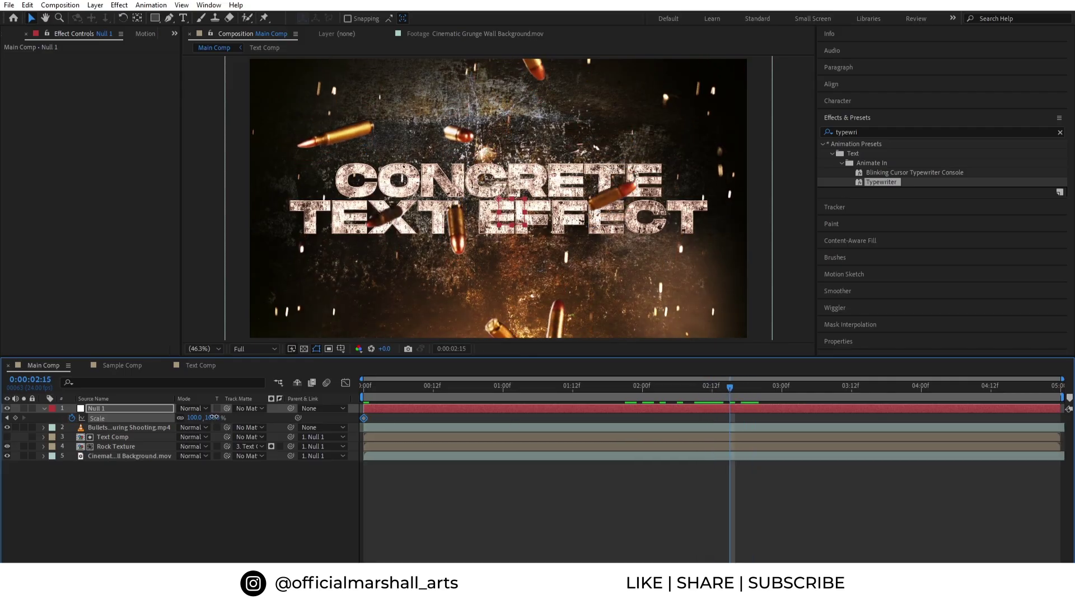
Step: Key Null 1 Scale to 109% at 0:00:02:15 and 100% at 0:00:04:23, then preview
drag(214, 417, 222, 418)
drag(222, 418, 221, 419)
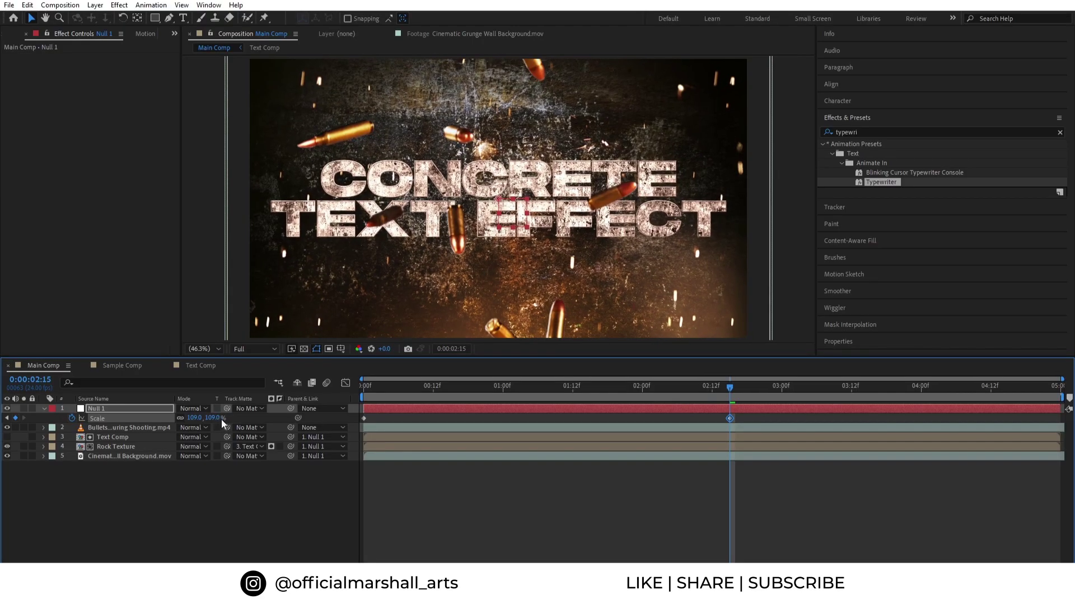
click(365, 419)
drag(1045, 390, 1056, 386)
key(ctrl+v)
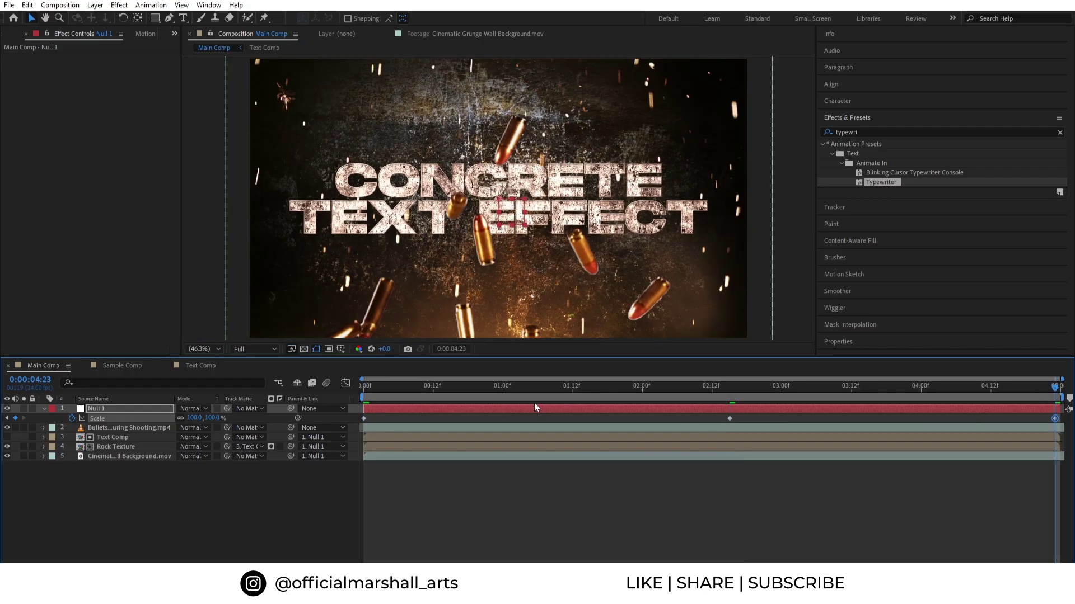
drag(414, 388, 350, 401)
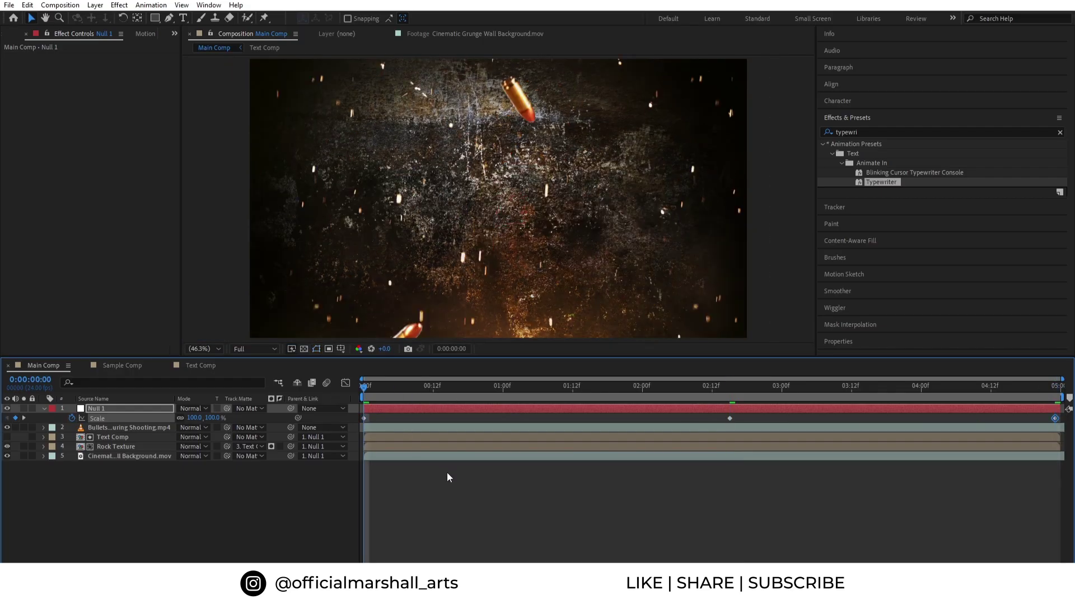
key(u)
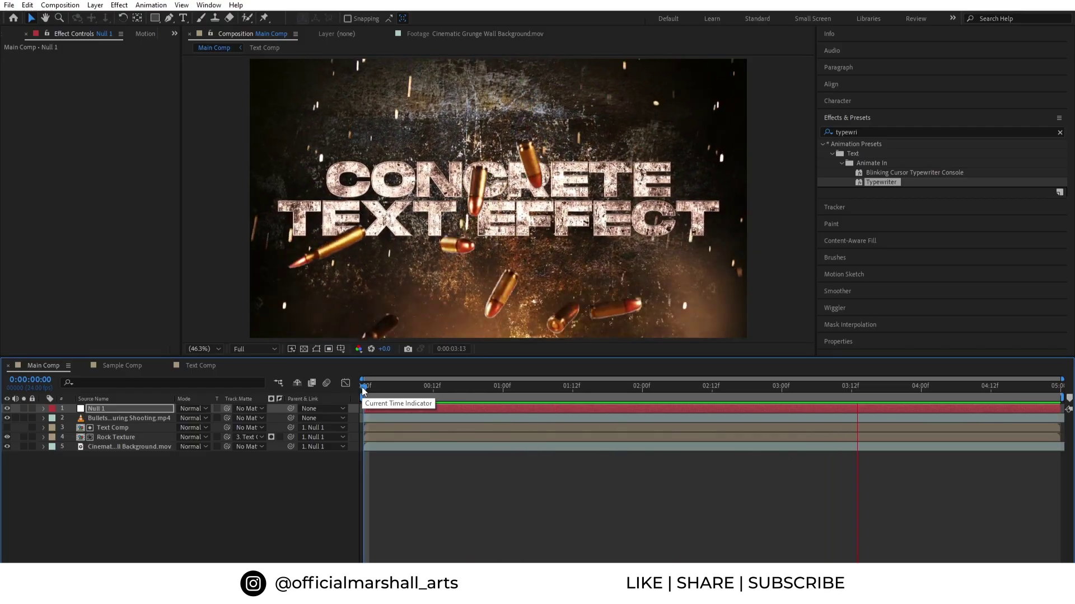
key(space)
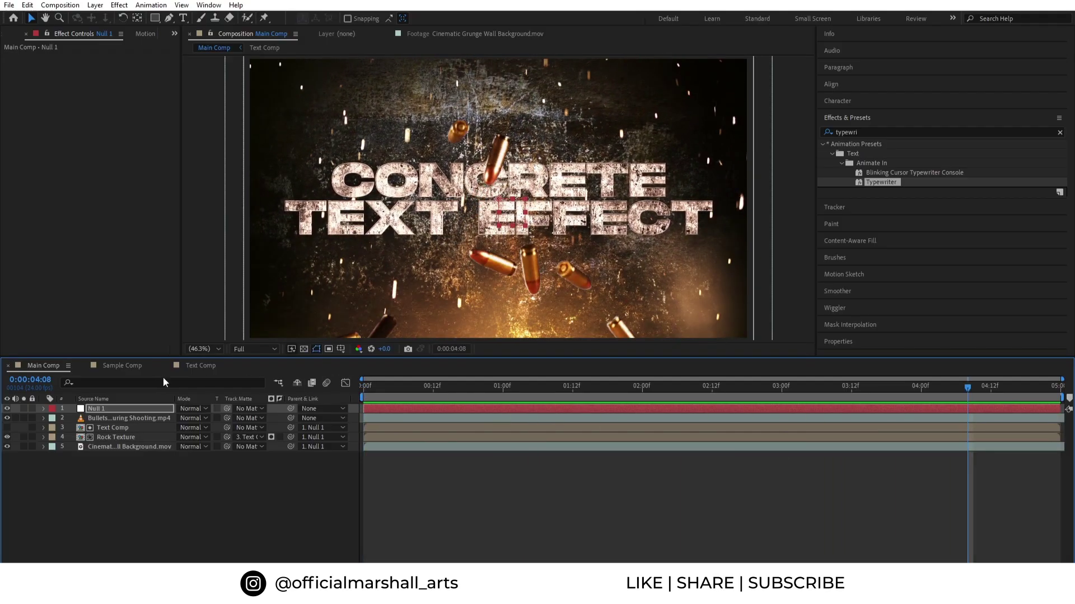
Step: Split Rock Texture and Text Comp at 02:05 and delete the later halves
click(175, 35)
click(190, 43)
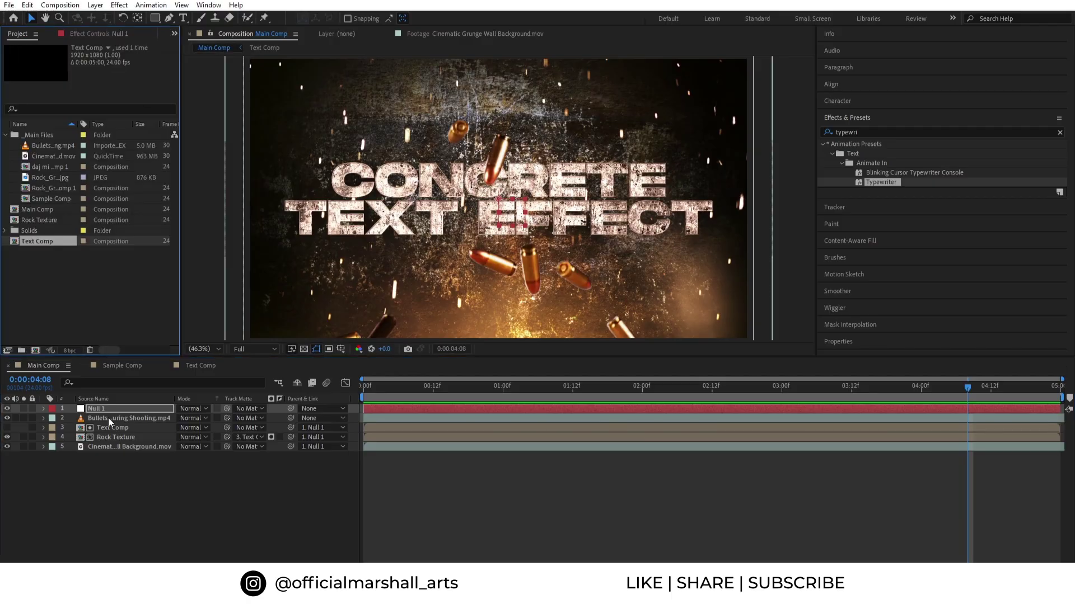
click(362, 387)
drag(362, 387, 671, 386)
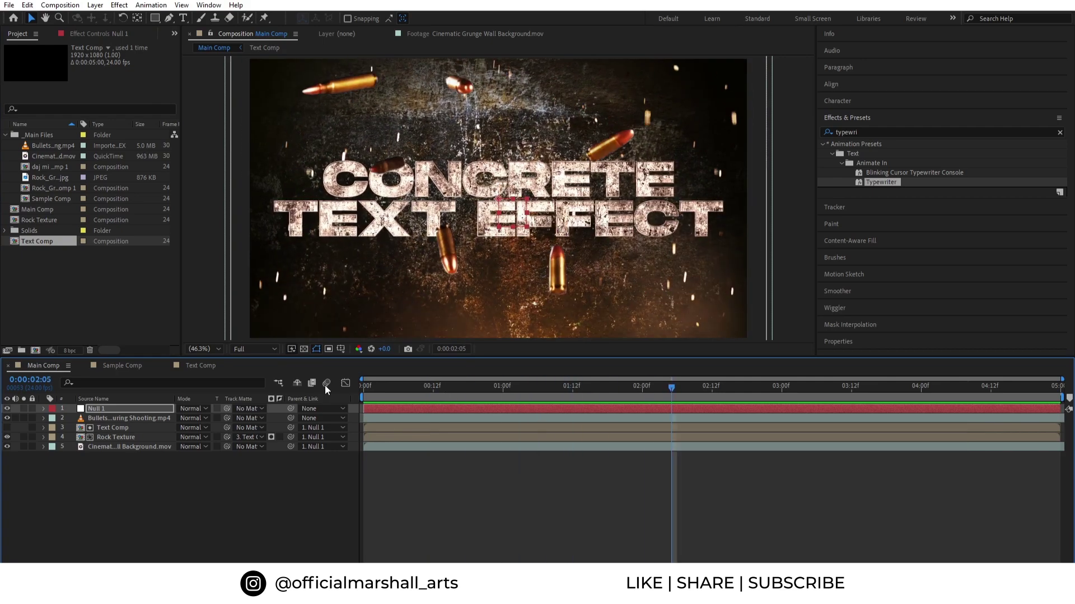
click(144, 435)
ctrl+click(601, 428)
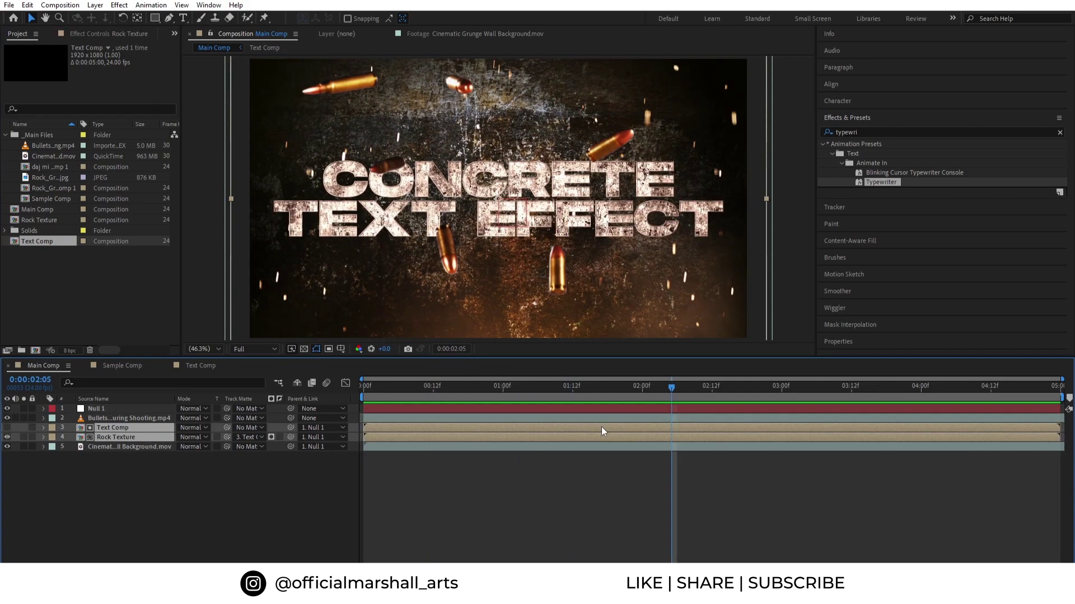
key(ctrl+shift+d)
key(Delete)
Step: Duplicate Text Comp and Rock Texture, keep the texture below, and run the copies from 02:05 to the comp end
click(586, 436)
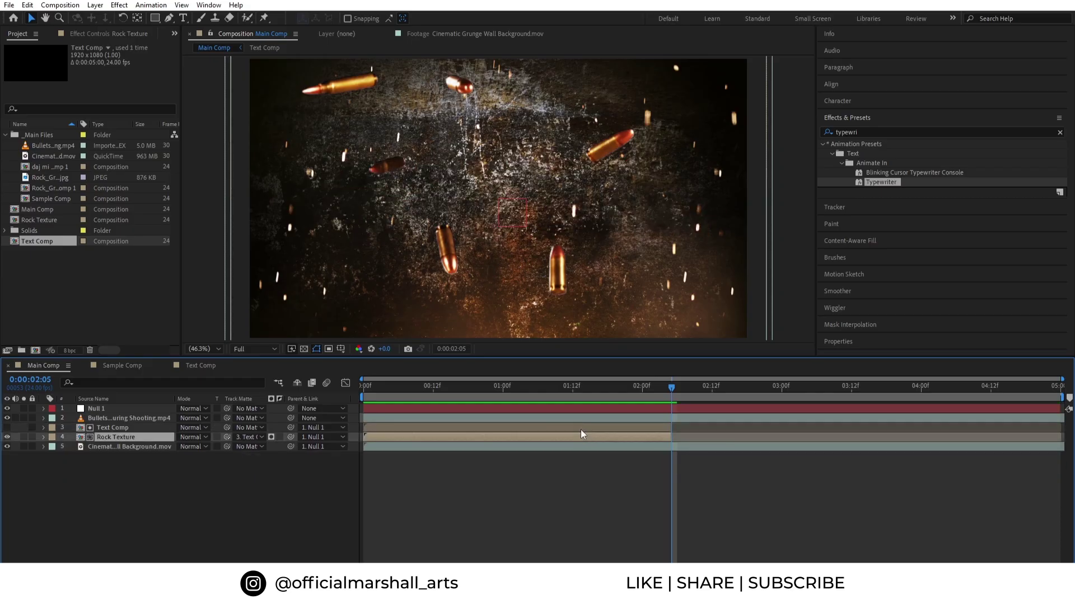
ctrl+click(579, 428)
key(ctrl+d)
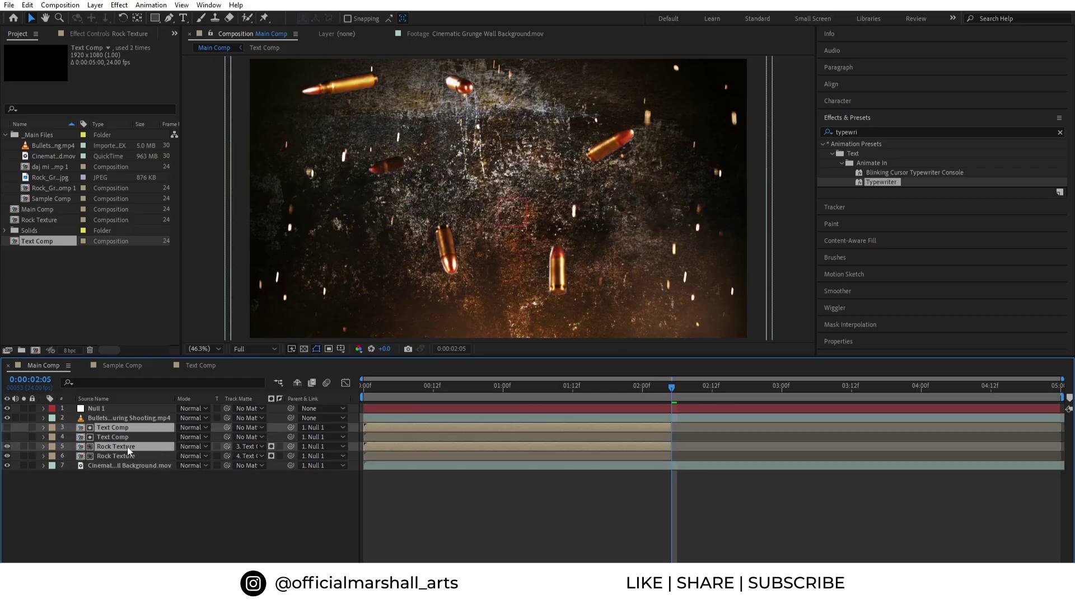
drag(126, 447, 129, 436)
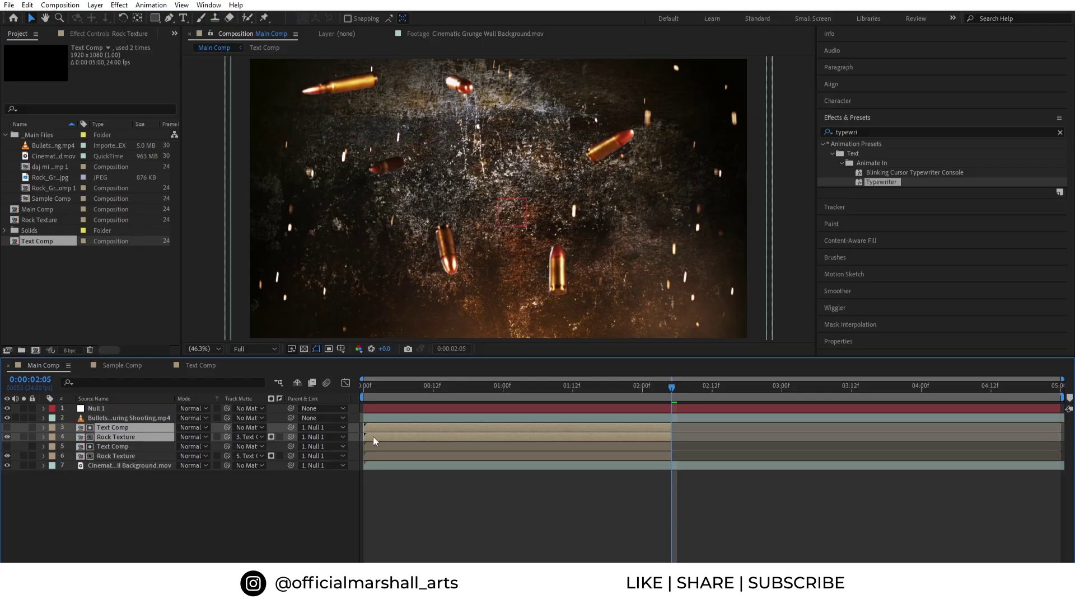
drag(373, 437, 681, 430)
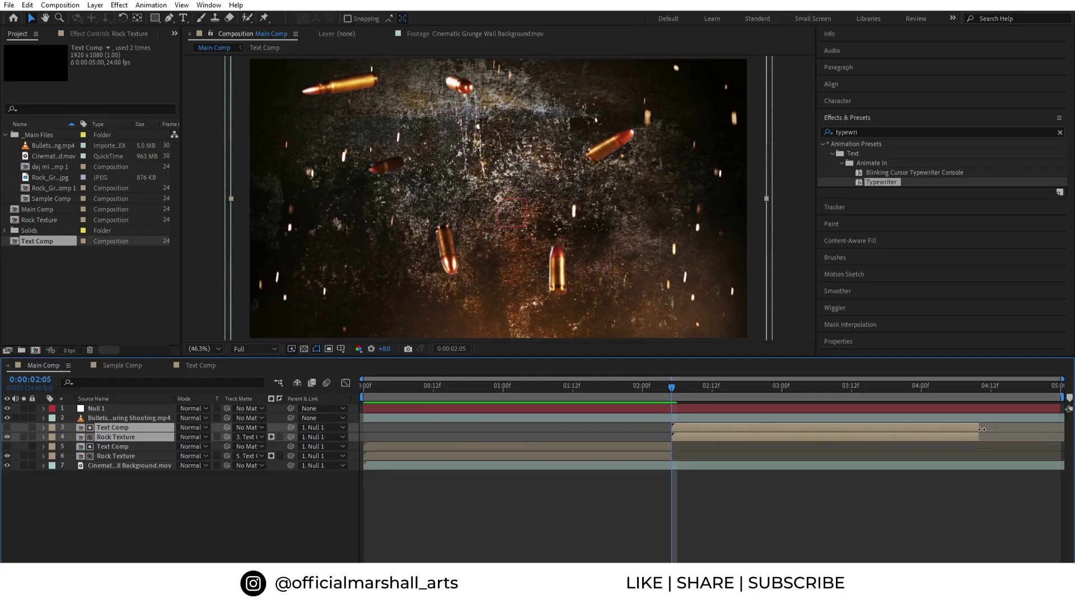
drag(982, 430, 1062, 429)
click(789, 523)
Step: At 02:10, select the copied Rock Texture and Text Comp layers and bring up the Text Comp layer's options
drag(685, 400, 782, 398)
click(730, 437)
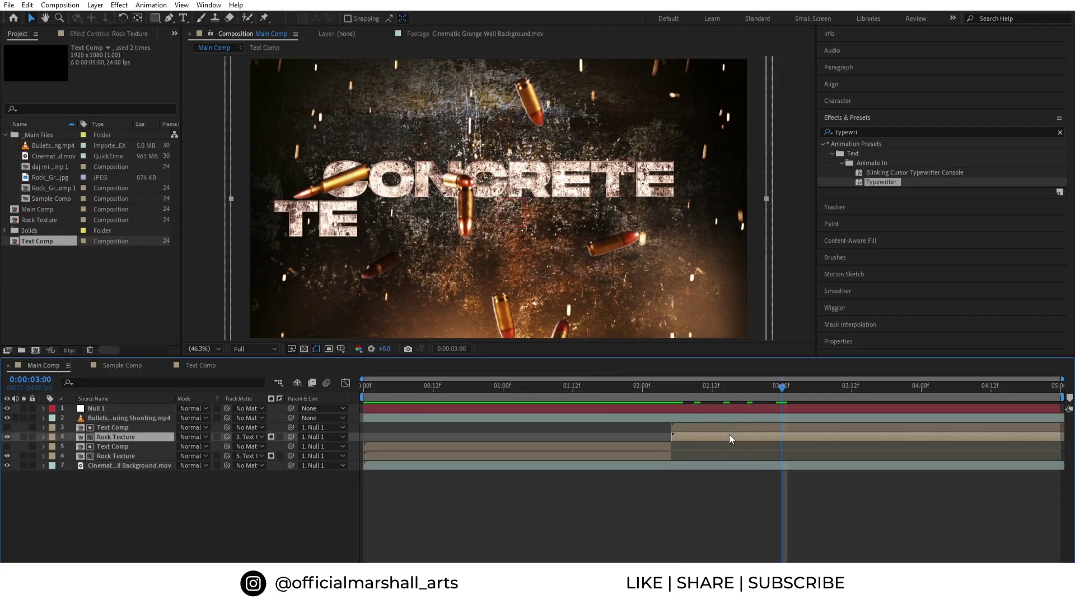
click(727, 426)
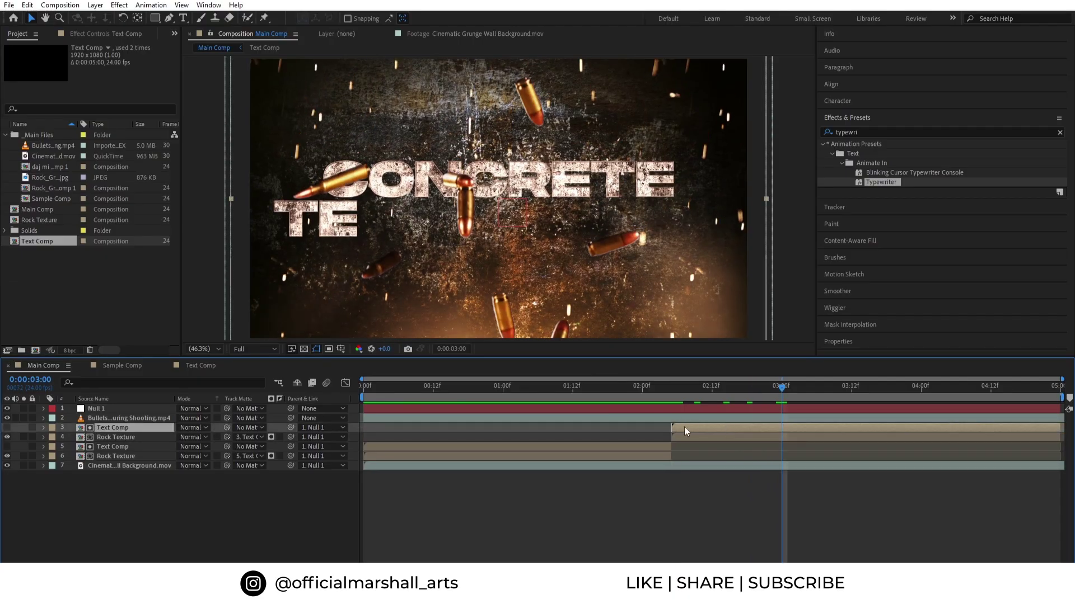
right_click(684, 427)
Step: Duplicate Text Comp as Text Comp 2 and swap it into the copied title layer
click(681, 428)
right_click(682, 428)
mouse_move(728, 313)
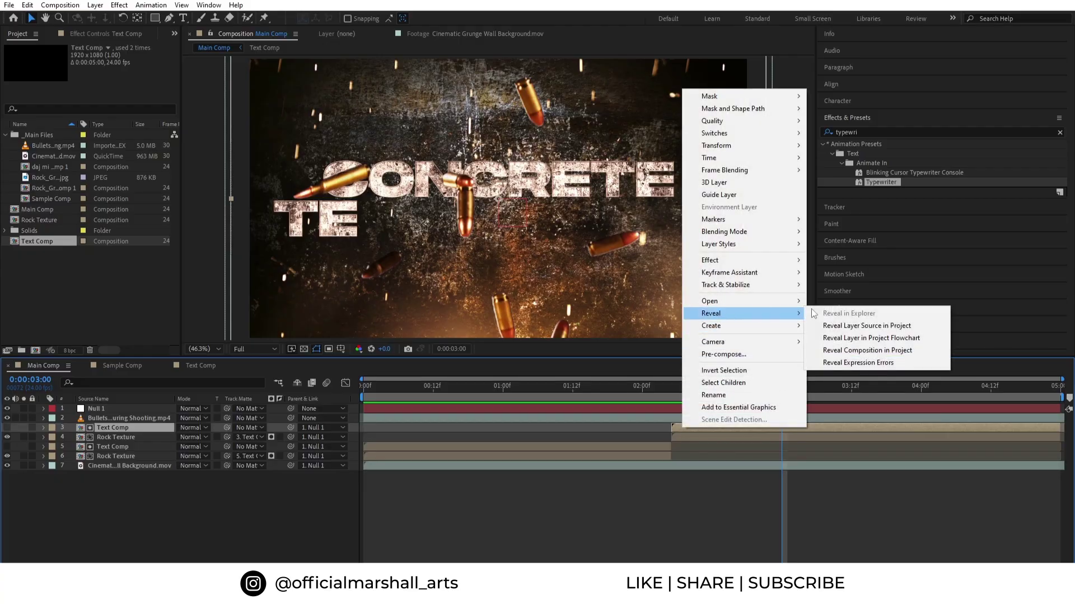
click(845, 327)
key(ctrl+d)
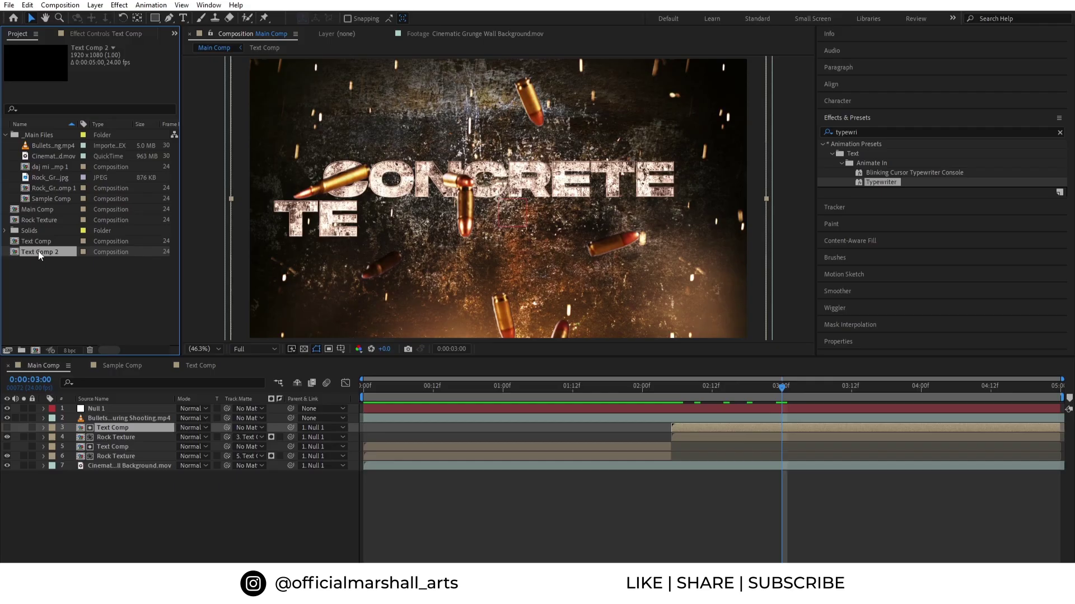
drag(38, 251, 130, 429)
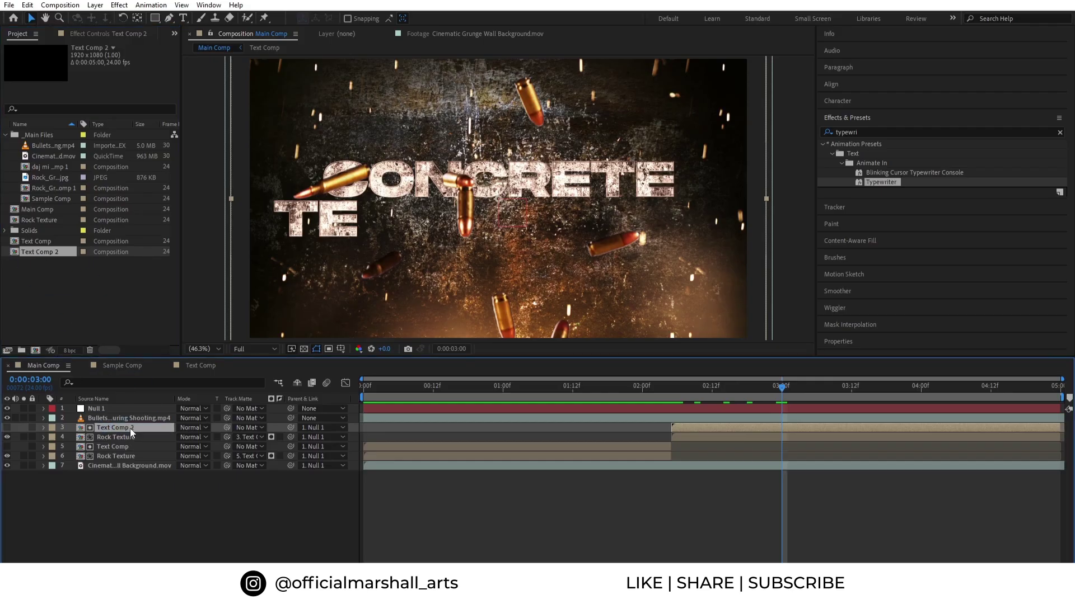
Step: Inside Text Comp 2, retype the title as 'Thankyou for watching this tutorial'
double_click(130, 429)
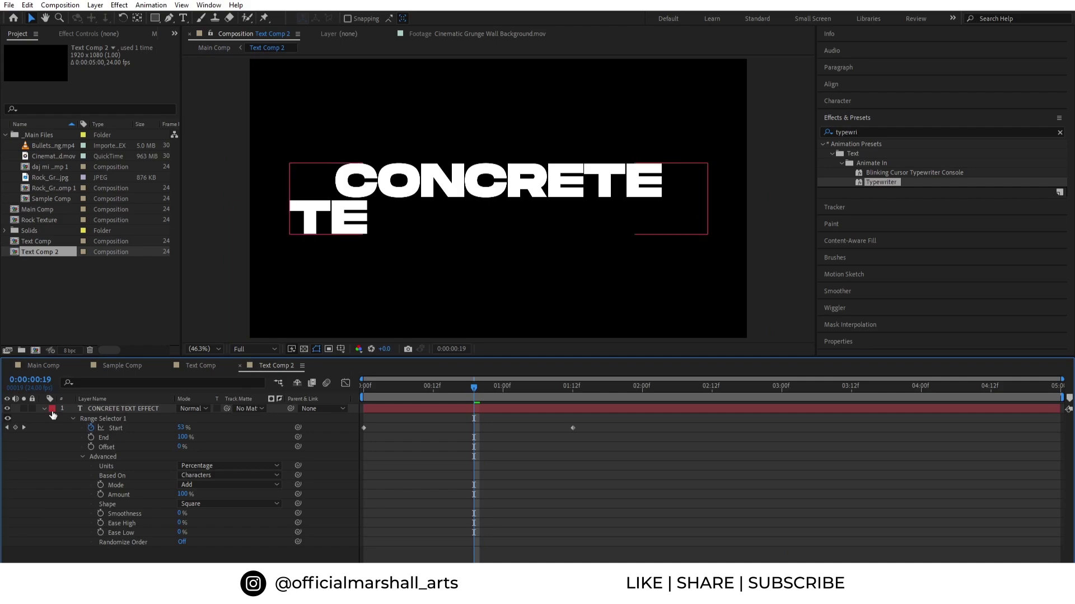
click(43, 410)
double_click(111, 408)
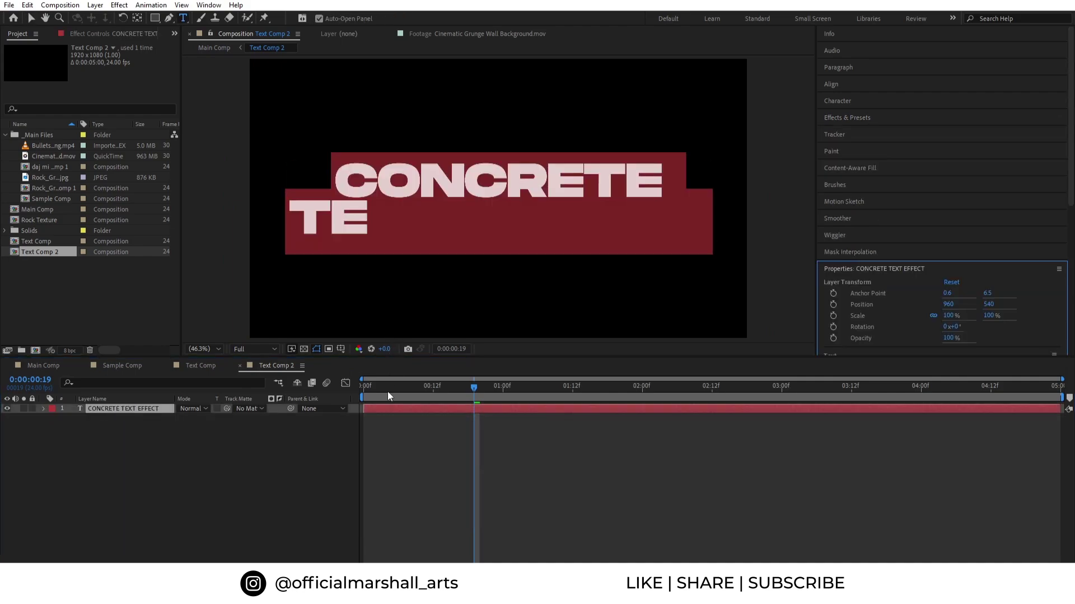
drag(529, 395, 636, 404)
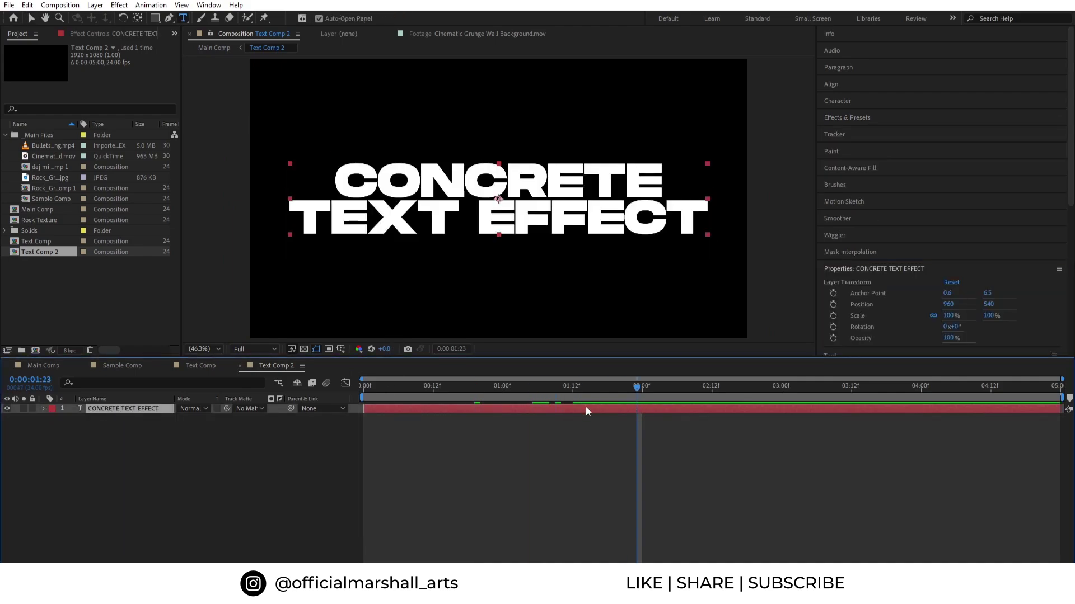
text(Thankyou)
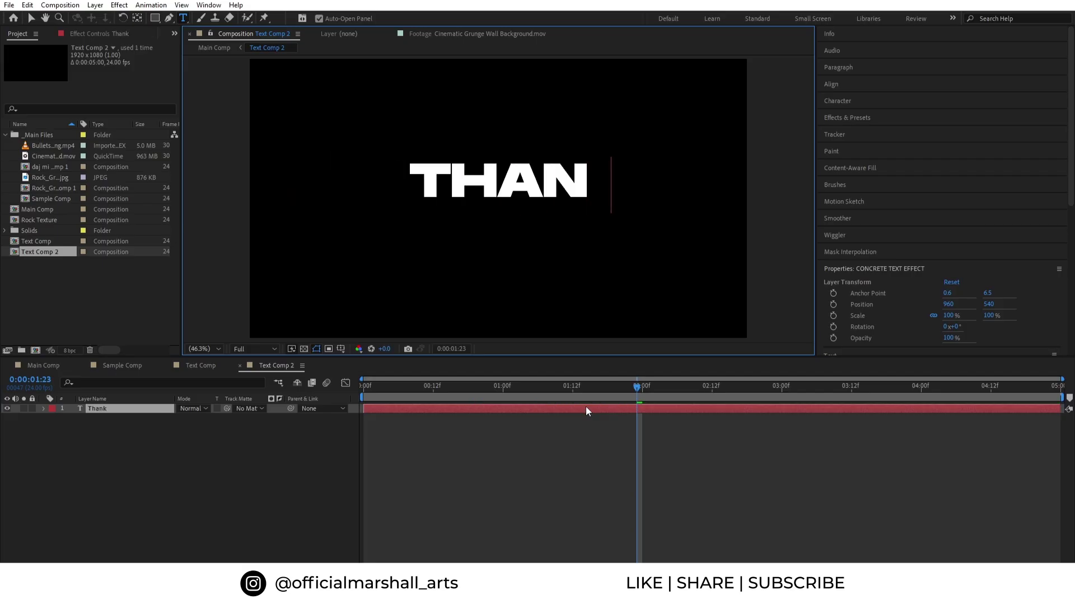
text( for)
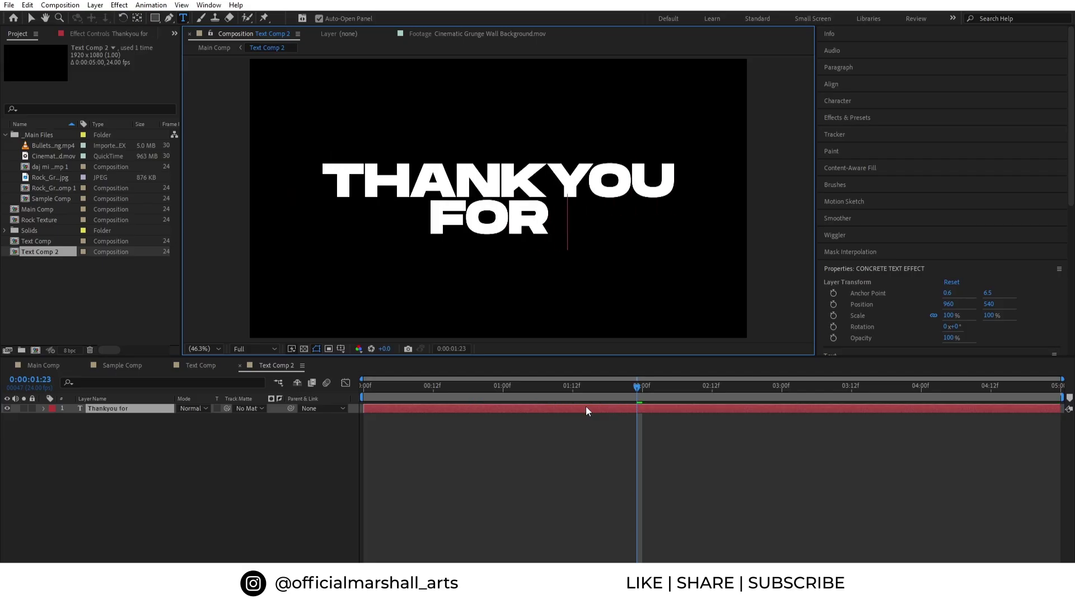
text( watching)
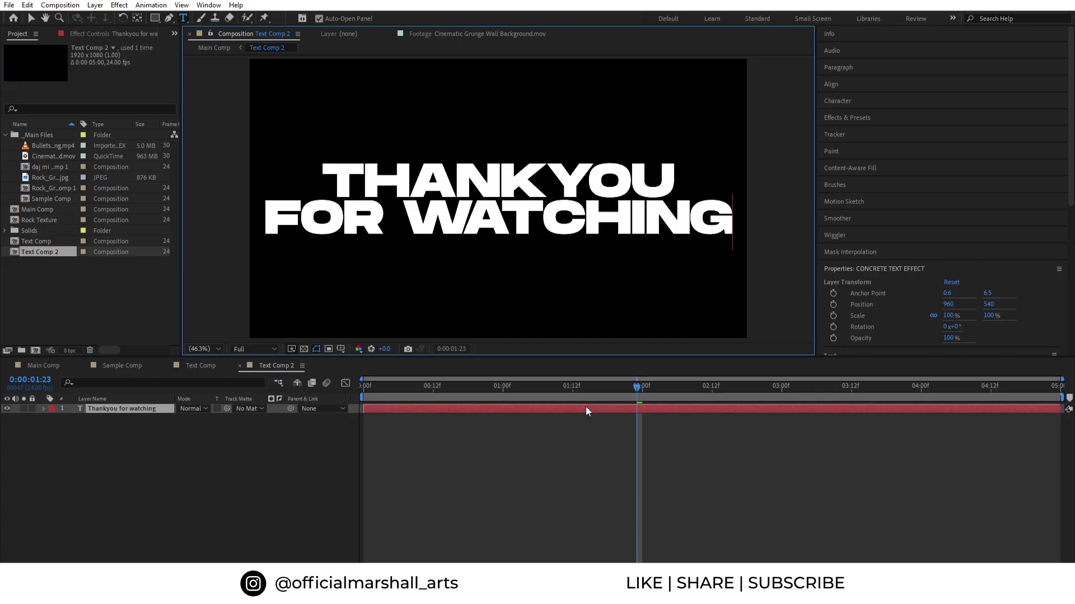
text( this tutorial)
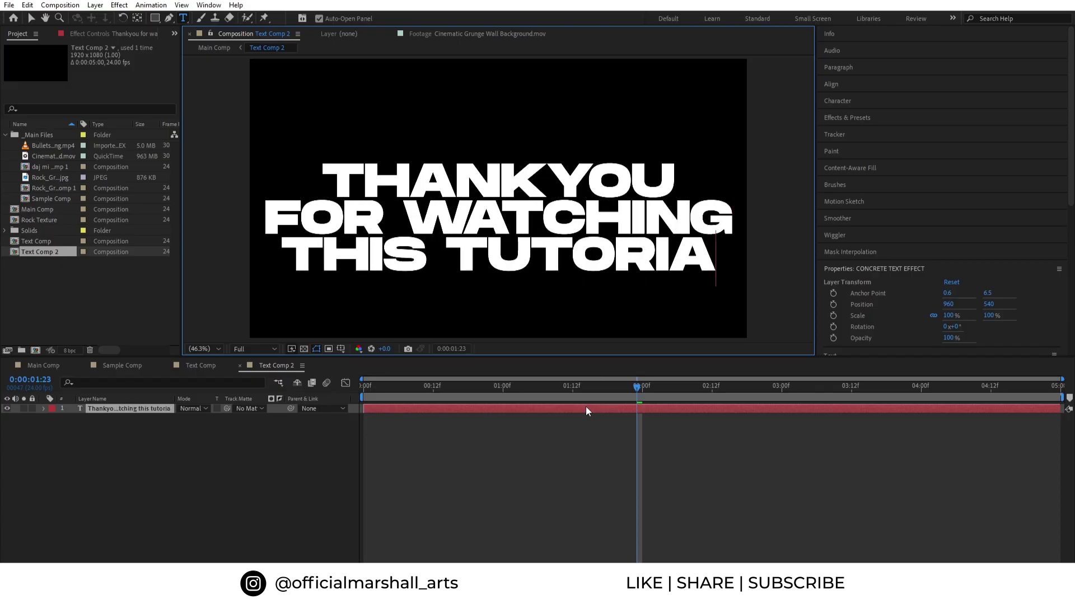
key(Escape)
Step: Set the text to 138 px with 105 leading, centre it vertically, and preview
click(837, 100)
mouse_move(838, 146)
mouse_down()
mouse_move(806, 146)
mouse_move(845, 147)
mouse_up()
click(901, 147)
text(105)
key(Return)
click(831, 84)
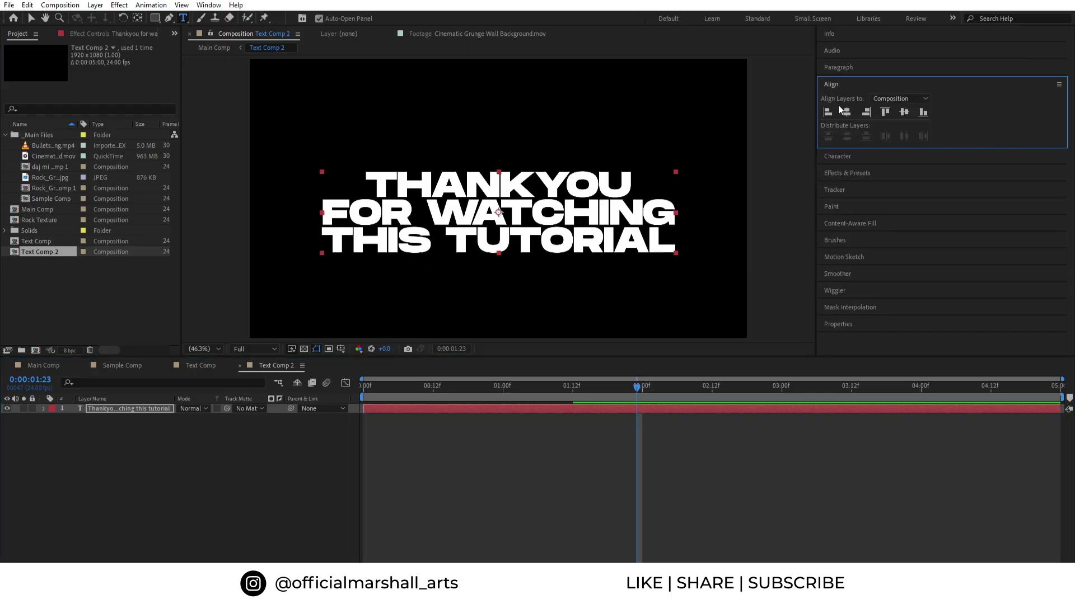
click(904, 112)
drag(394, 389, 365, 389)
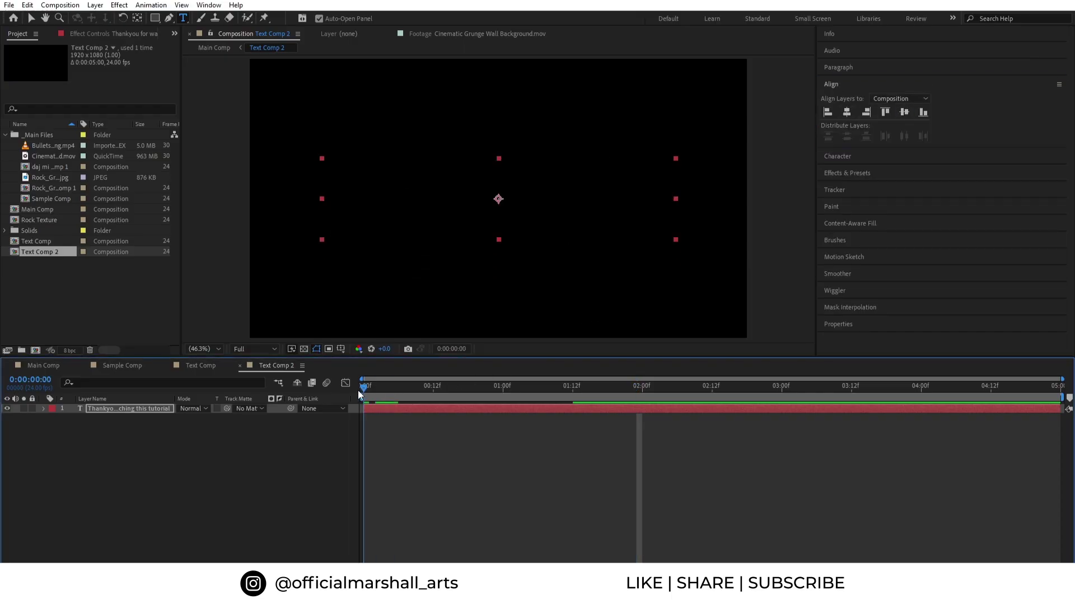
key(space)
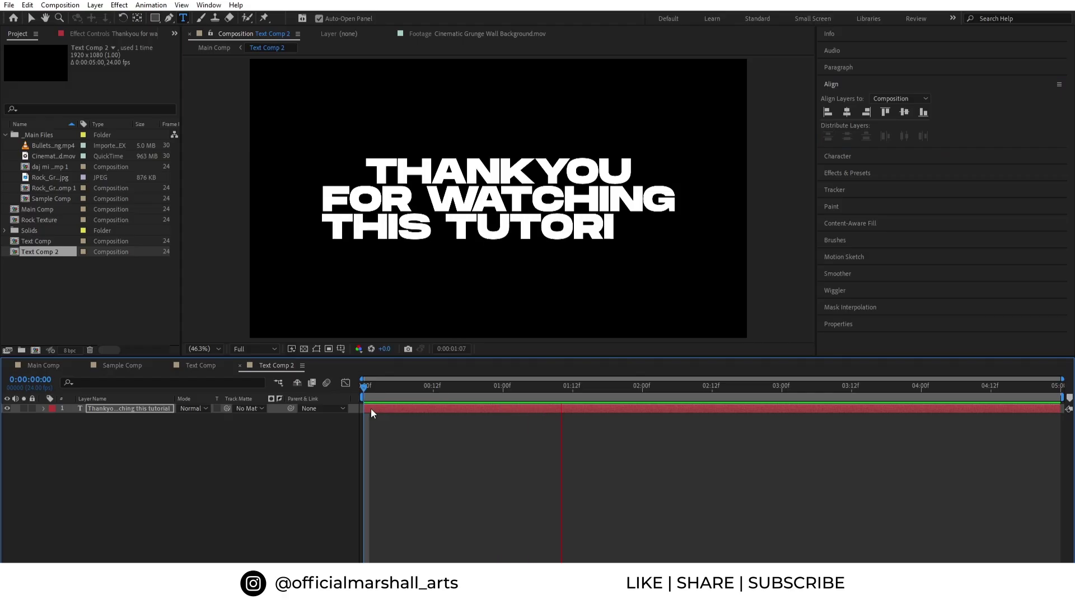
key(space)
Step: Switch the text animator's Based On to Words and move its Start keyframe to about 00:19
click(41, 410)
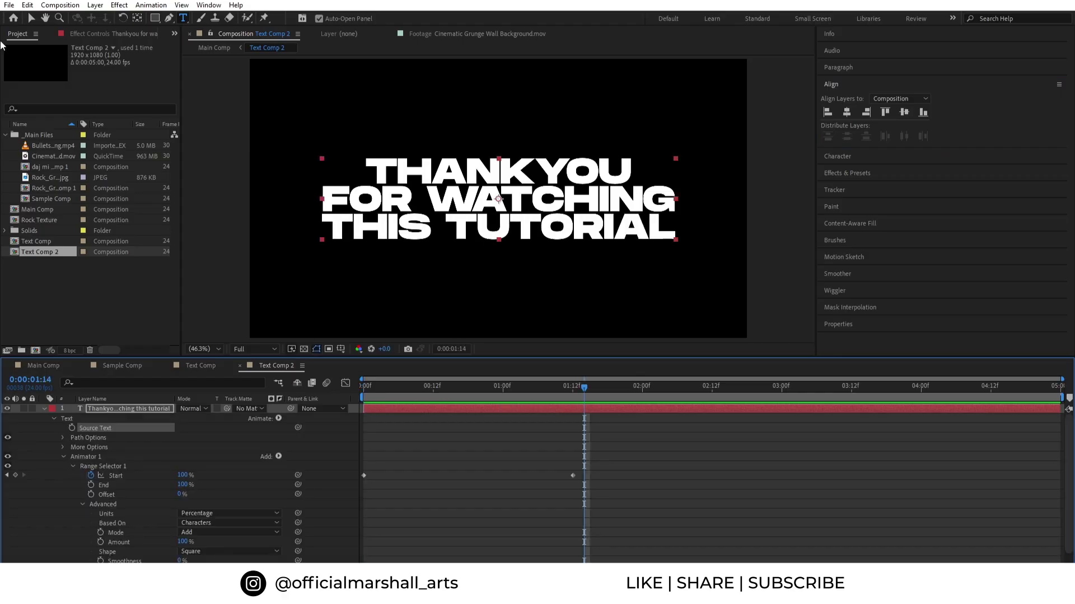
click(224, 523)
click(193, 561)
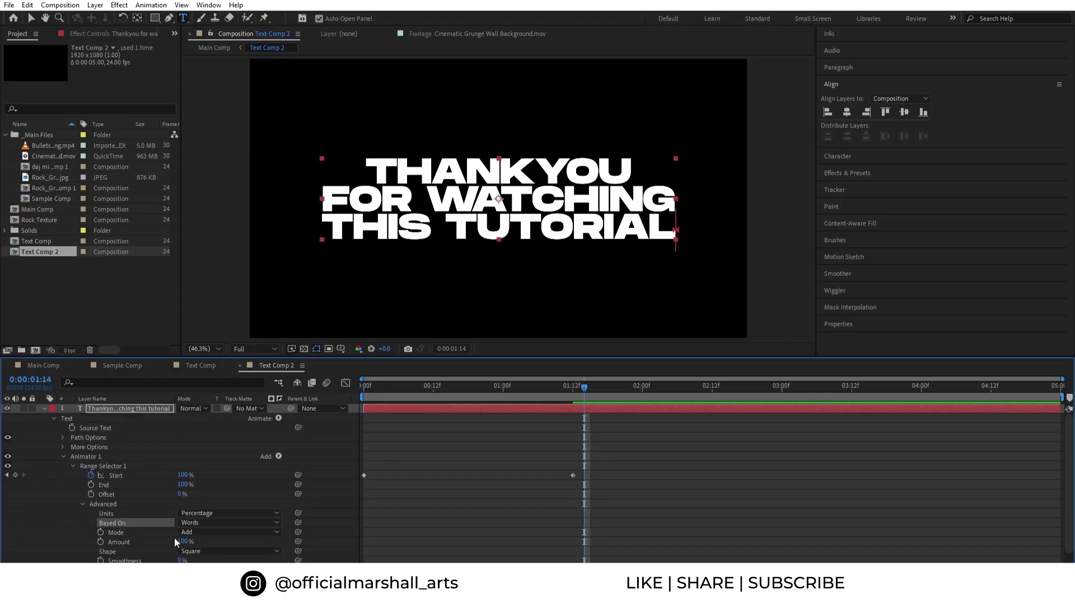
key(Home)
key(space)
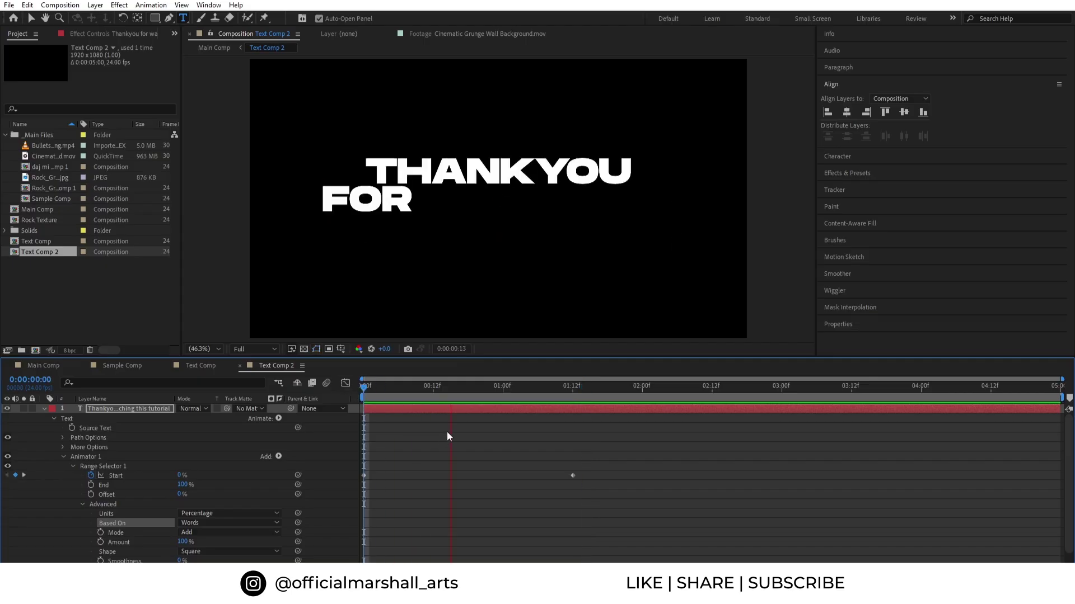
key(space)
drag(572, 475, 508, 482)
click(44, 409)
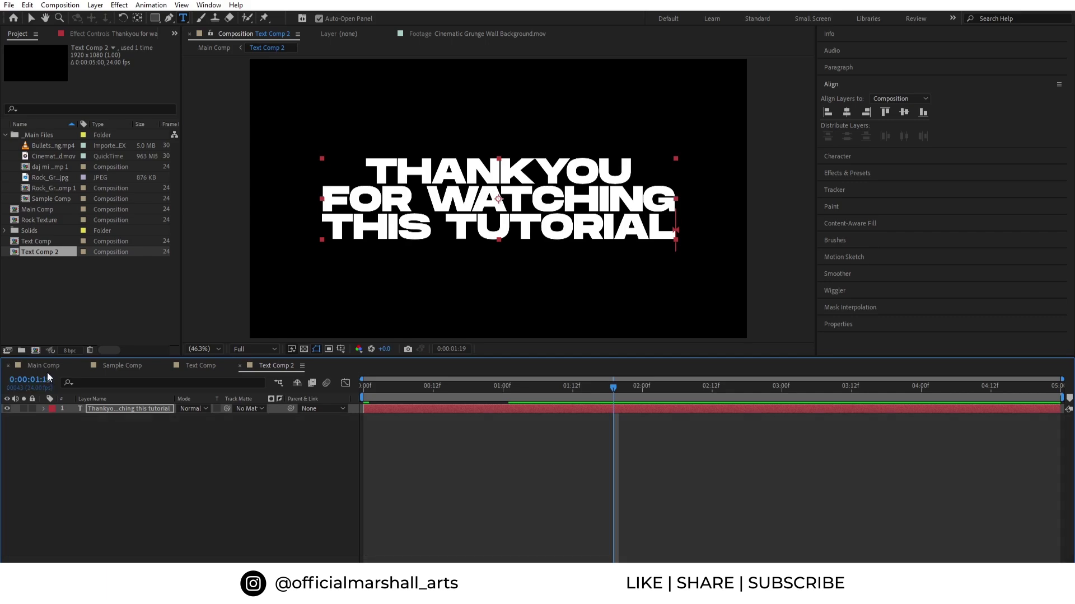
click(44, 366)
Step: At the second title, set Rock Texture layer 4's CC Glass Bump Map to 3. Text Comp 2
drag(578, 391, 855, 405)
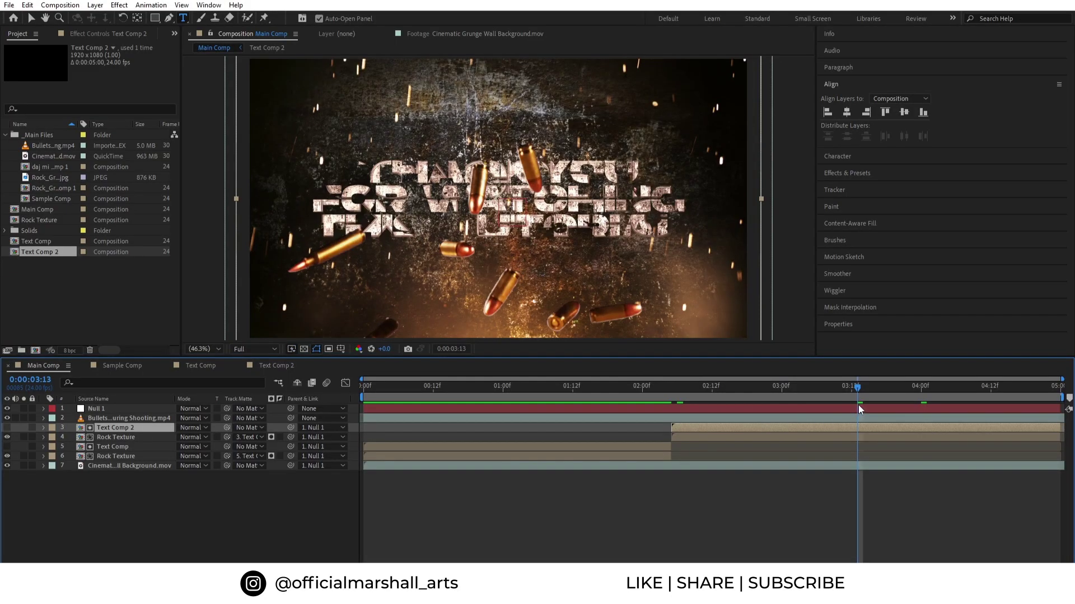
click(721, 438)
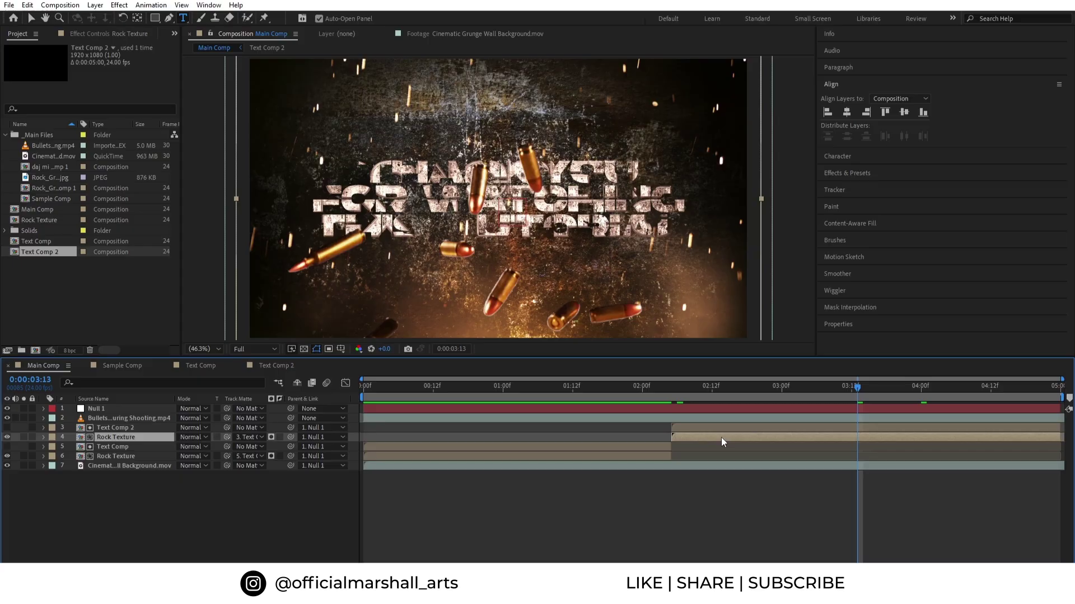
click(129, 37)
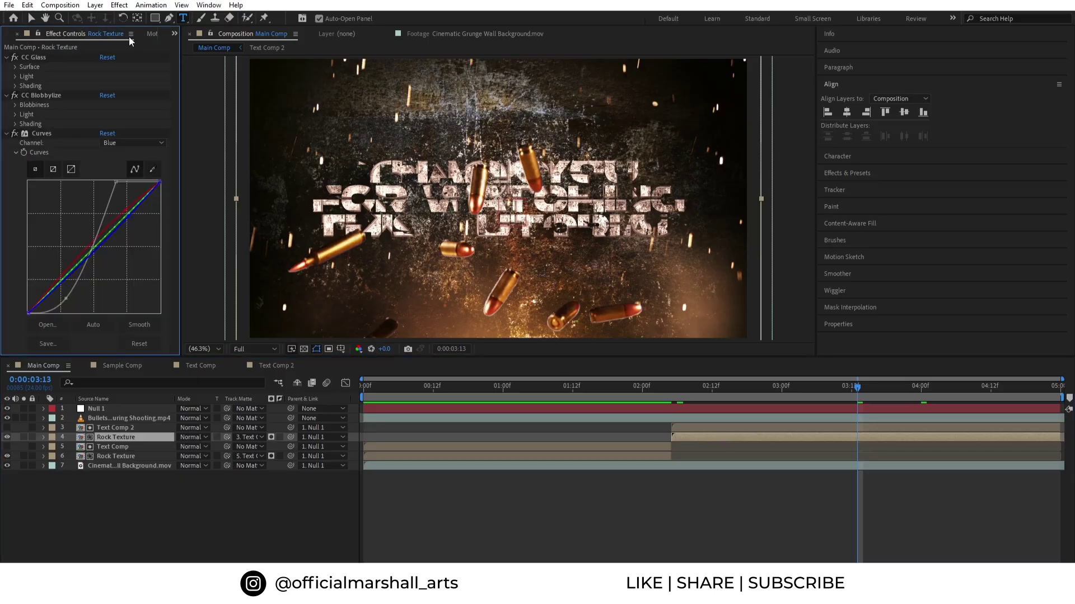
click(16, 67)
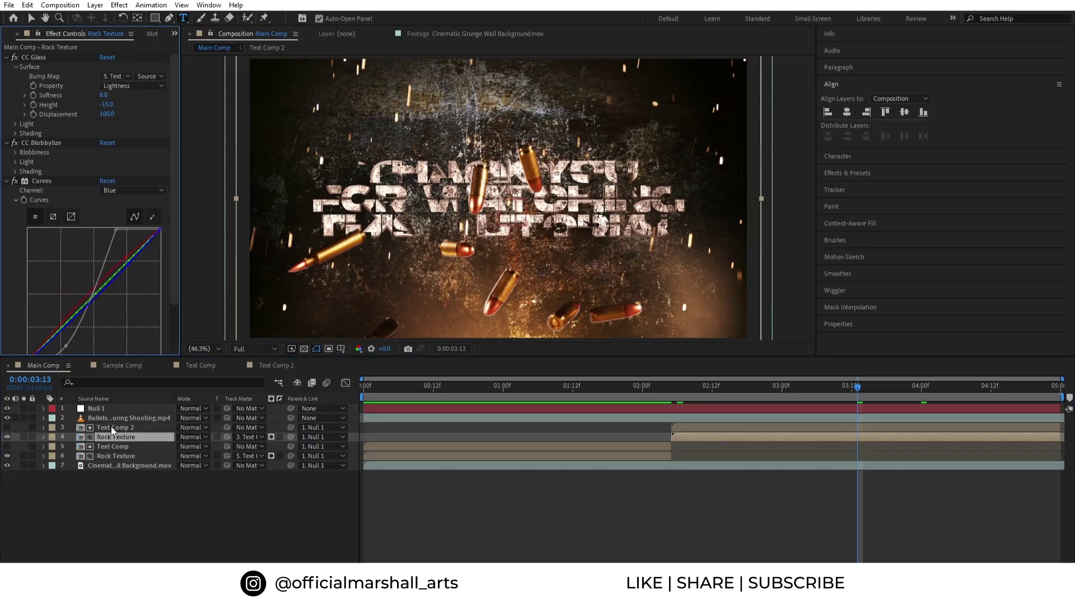
click(116, 76)
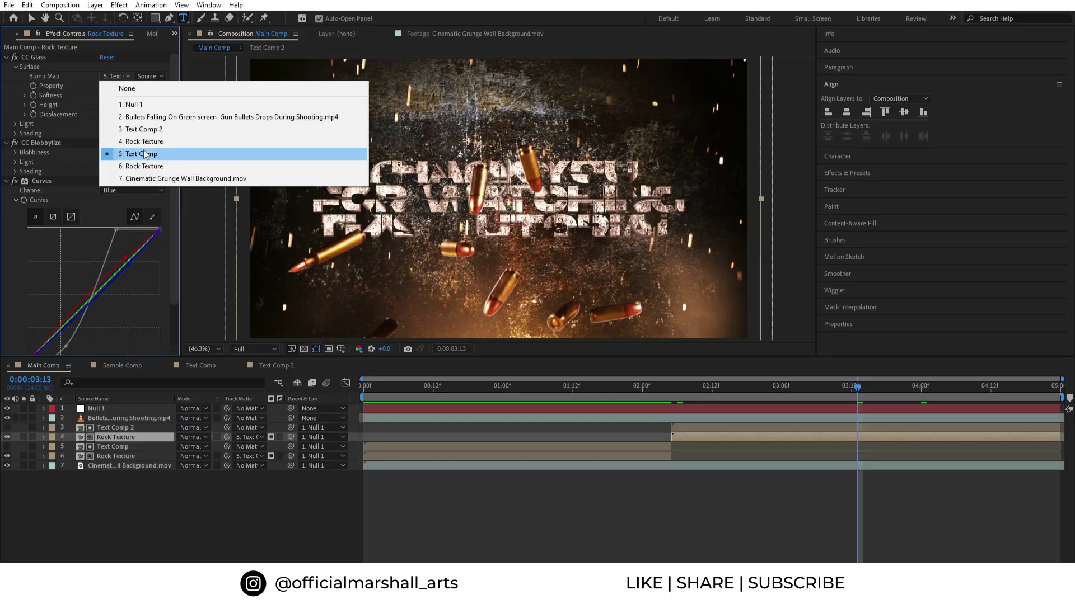
click(150, 129)
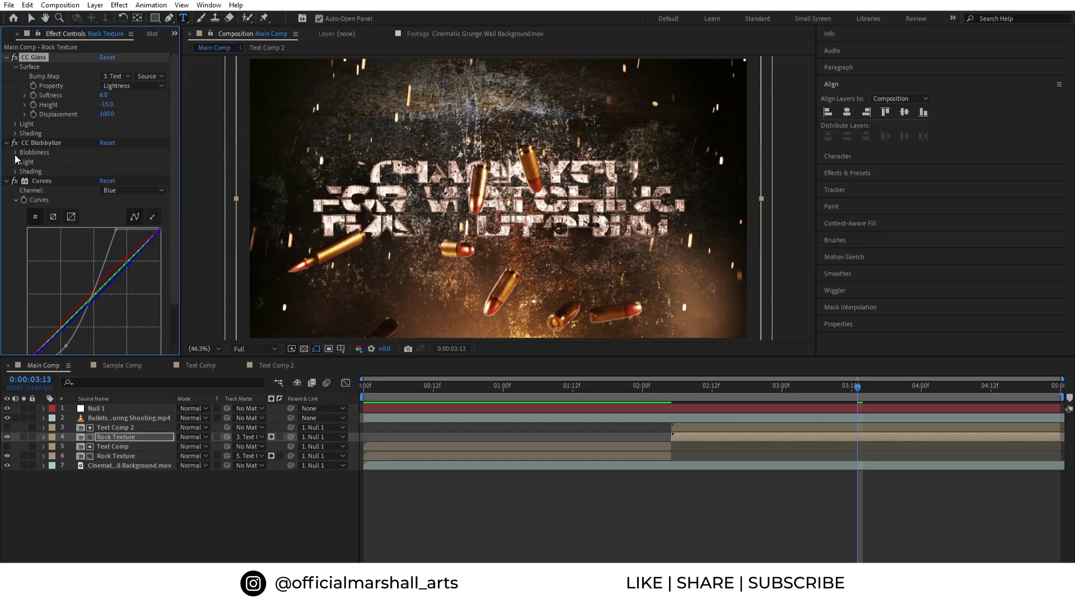